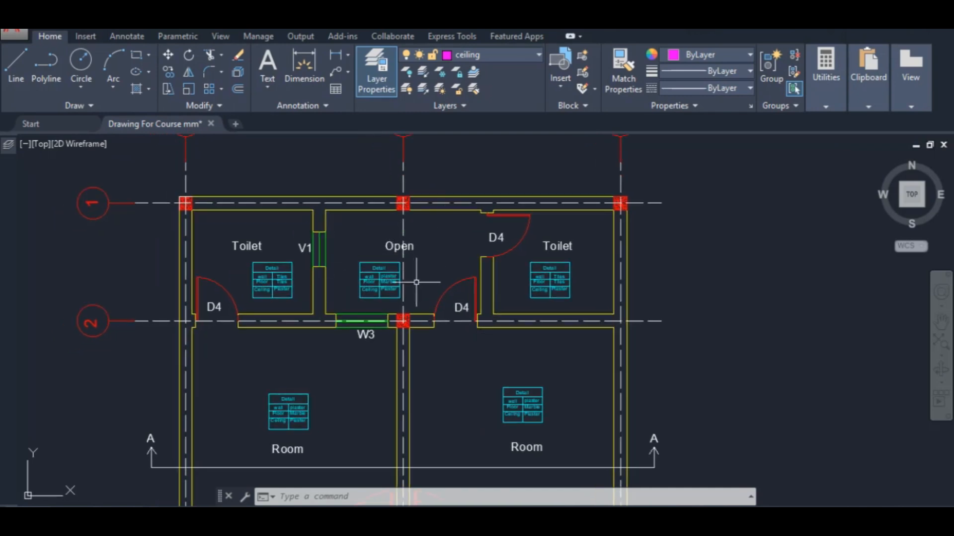
# In the Excel Skirting sheet, fill row 7 with serial number 1 and the description "Skirting In Grid b/w 1&2".
pyautogui.scroll(-2, 414, 282)
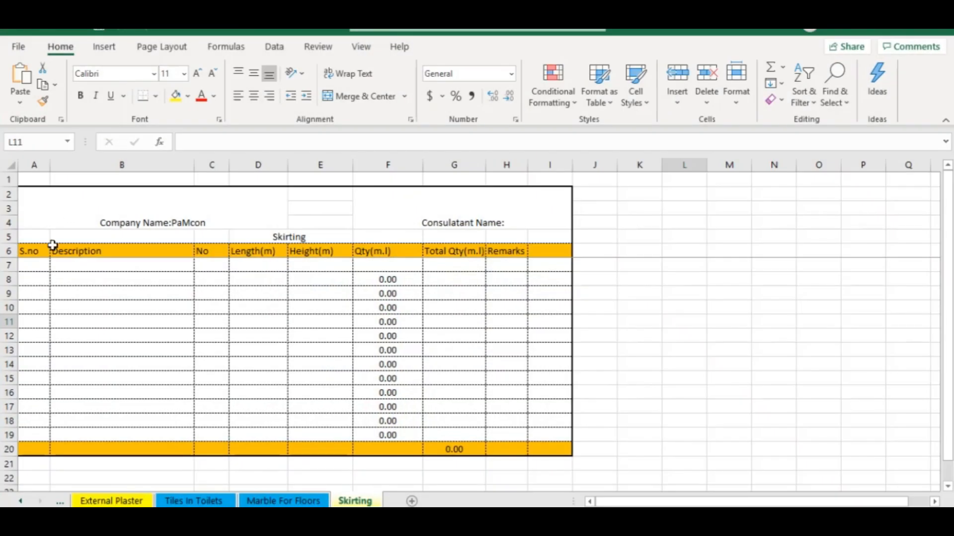
pyautogui.click(34, 264)
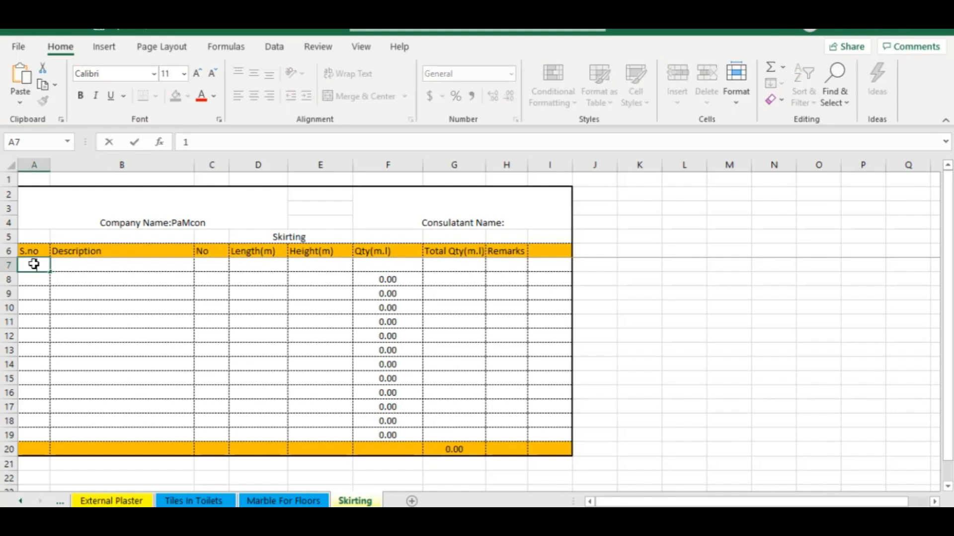
pyautogui.press('Tab')
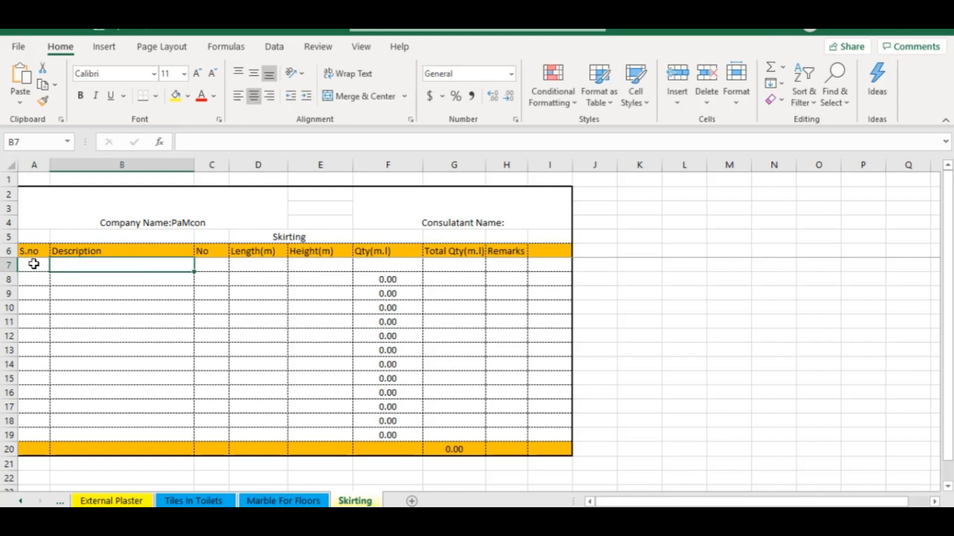
pyautogui.press('F2')
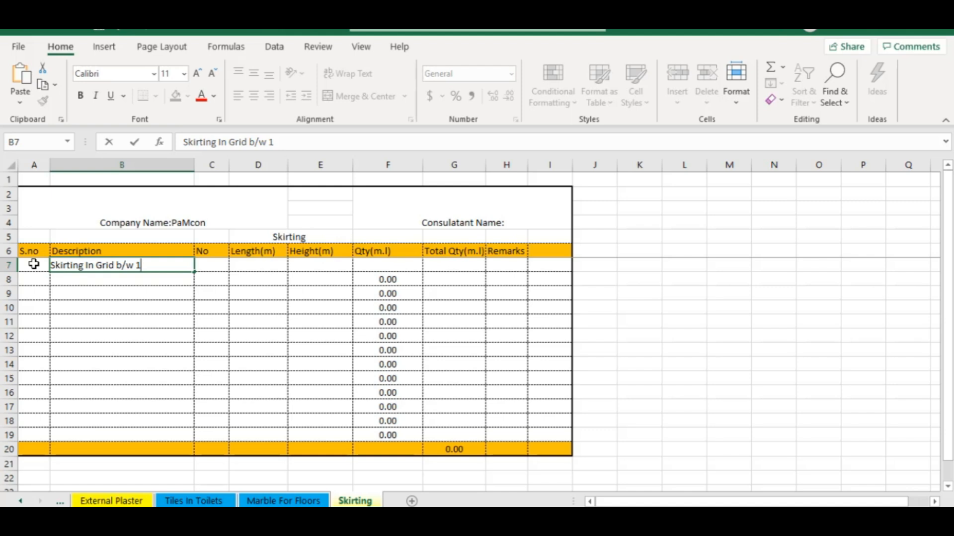
pyautogui.write('&2')
pyautogui.press('Return')
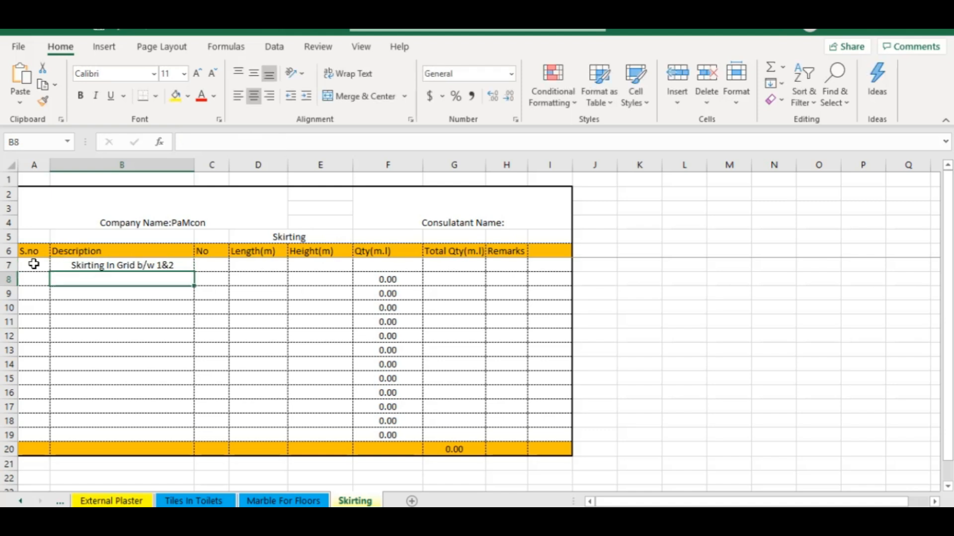
# Add an "Open Area" item in row 8 with a number of 1.
pyautogui.write('Oprn')
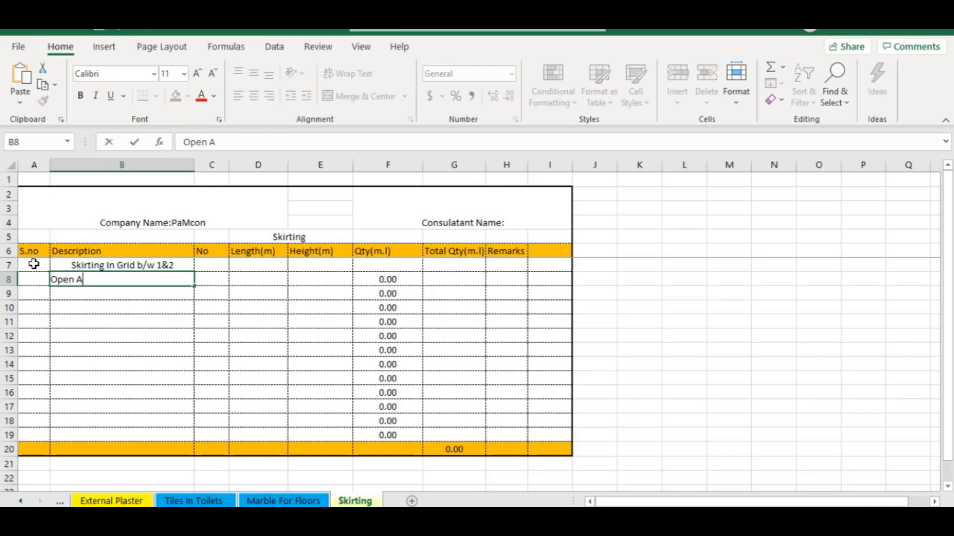
pyautogui.press('Tab')
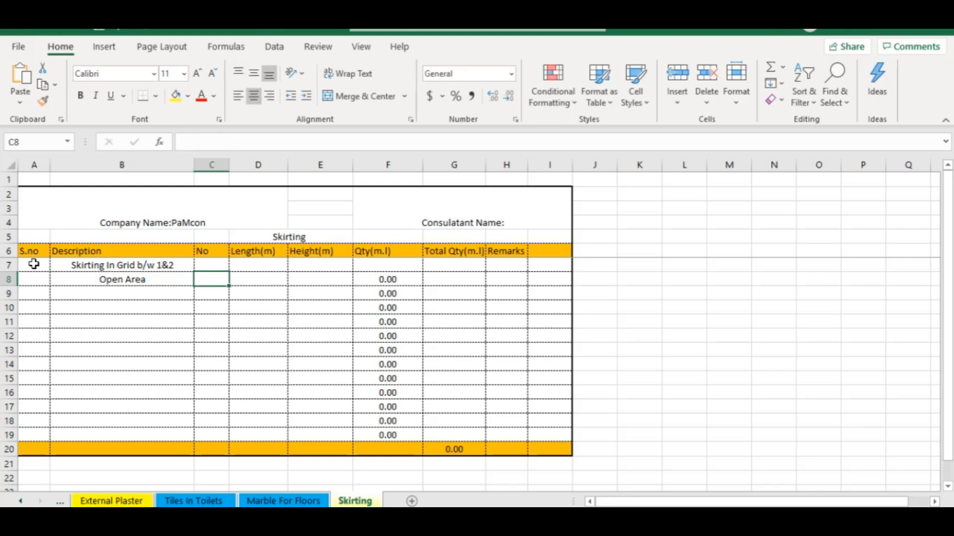
pyautogui.write('1')
pyautogui.press('Tab')
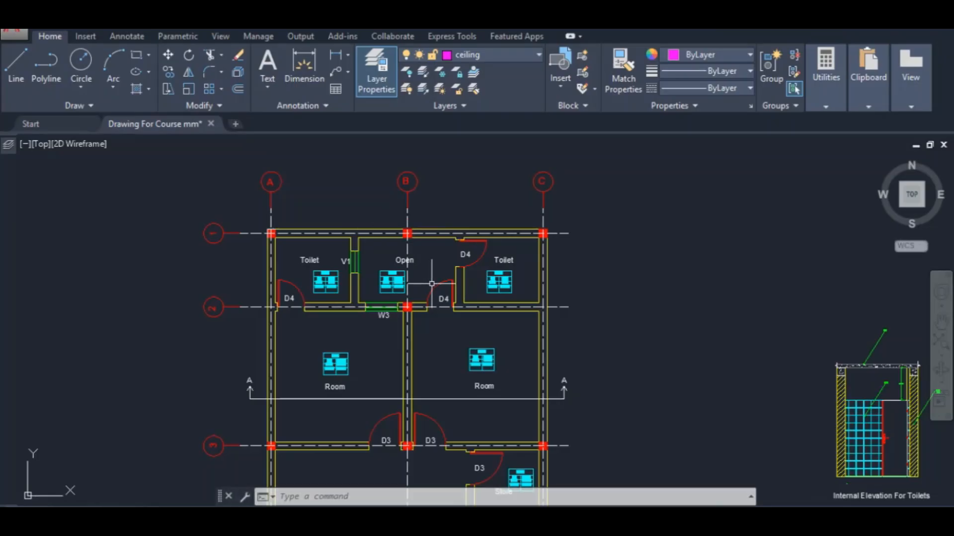
# Switch to AutoCAD and trace a polyline around the inner wall faces of the Open area between grids 1 and 2.
pyautogui.scroll(5, 437, 253)
pyautogui.scroll(-5, 439, 244)
pyautogui.scroll(2, 366, 234)
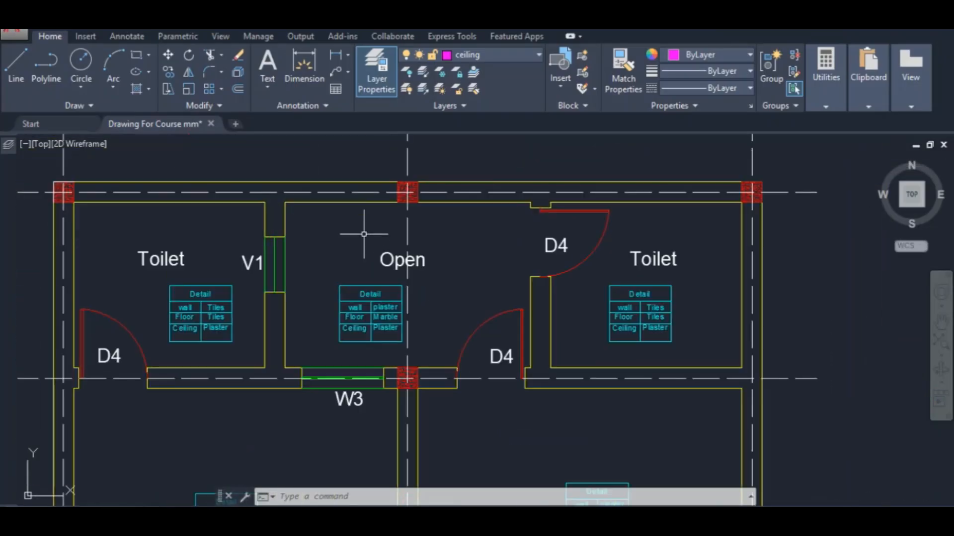
pyautogui.press('Escape')
pyautogui.write('pl')
pyautogui.press('Return')
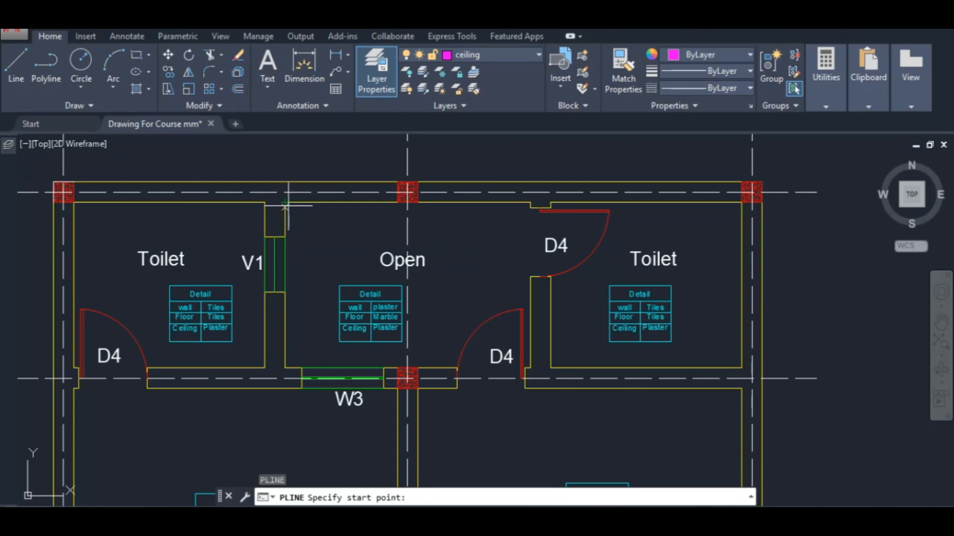
pyautogui.click(284, 201)
pyautogui.scroll(2, 524, 338)
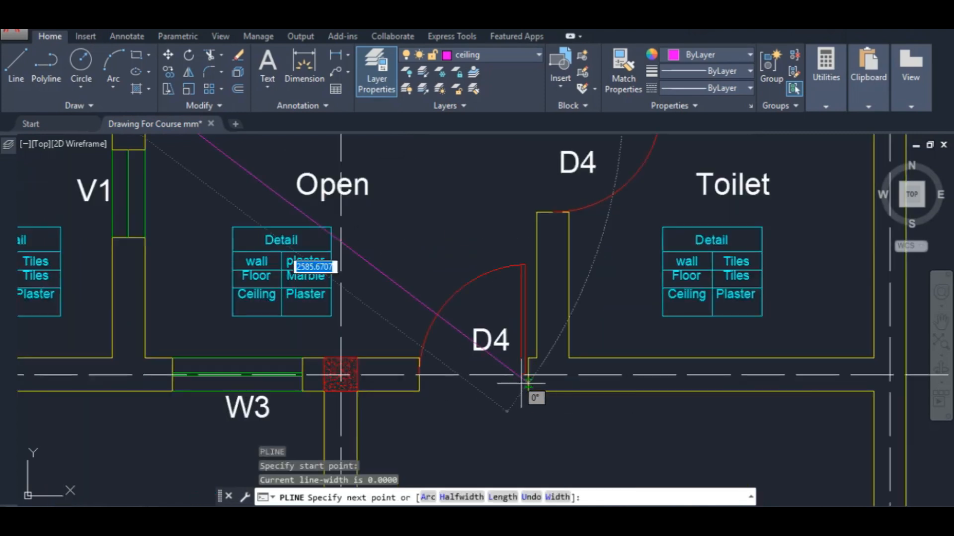
pyautogui.scroll(-4, 522, 372)
pyautogui.scroll(5, 509, 303)
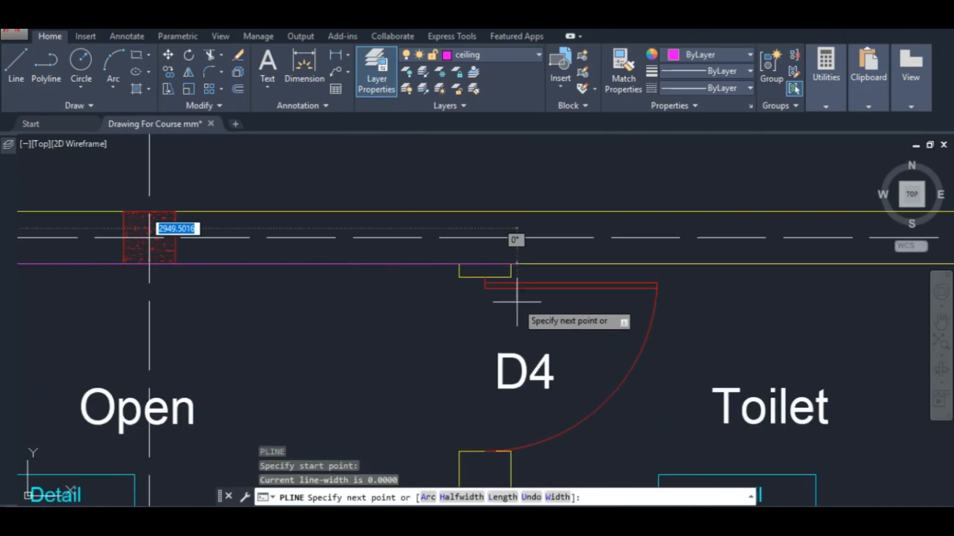
pyautogui.click(458, 263)
pyautogui.scroll(-5, 477, 308)
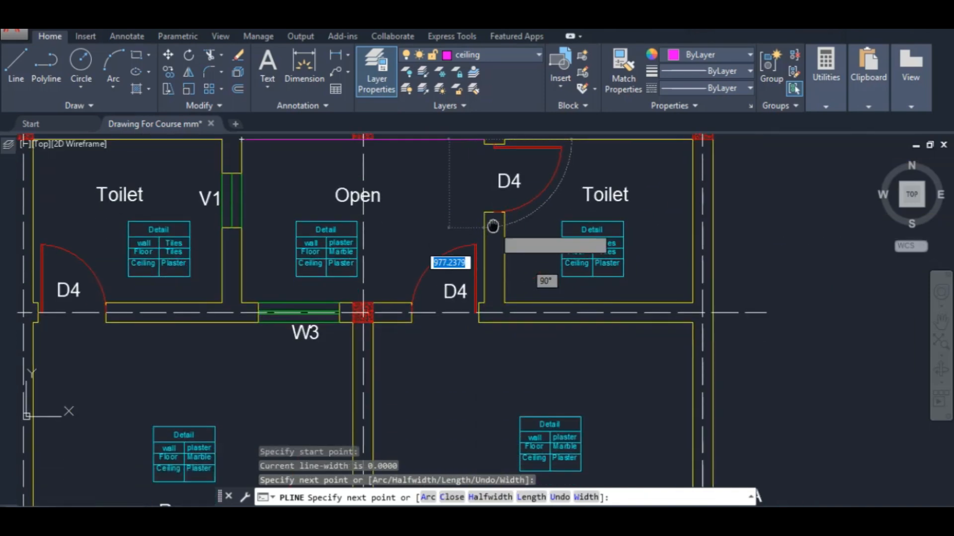
pyautogui.scroll(5, 468, 278)
pyautogui.click(467, 276)
pyautogui.scroll(-3, 491, 293)
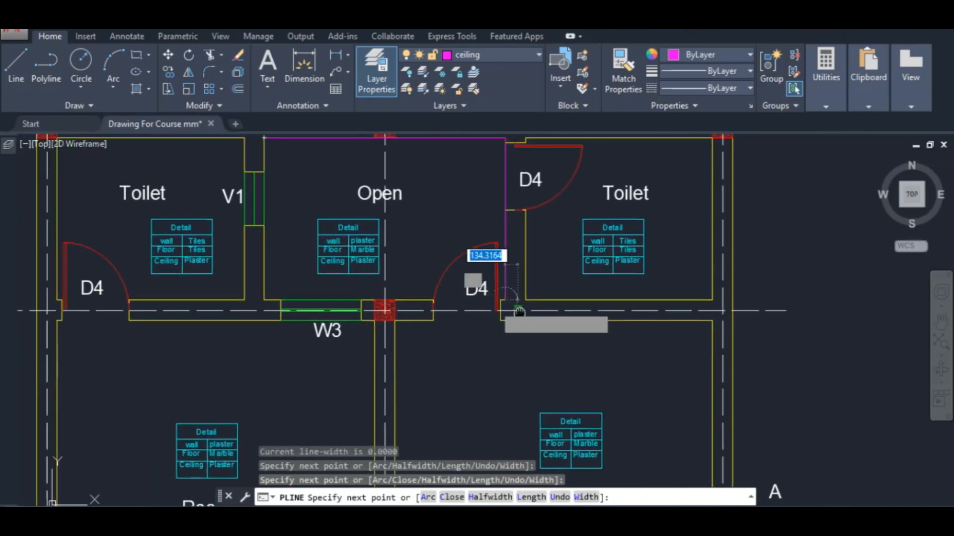
pyautogui.click(280, 304)
pyautogui.click(281, 141)
pyautogui.press('Escape')
# List the properties of the polyline around the Open area to read its perimeter length.
pyautogui.moveTo(360, 236); pyautogui.dragTo(361, 334)
pyautogui.click(502, 239)
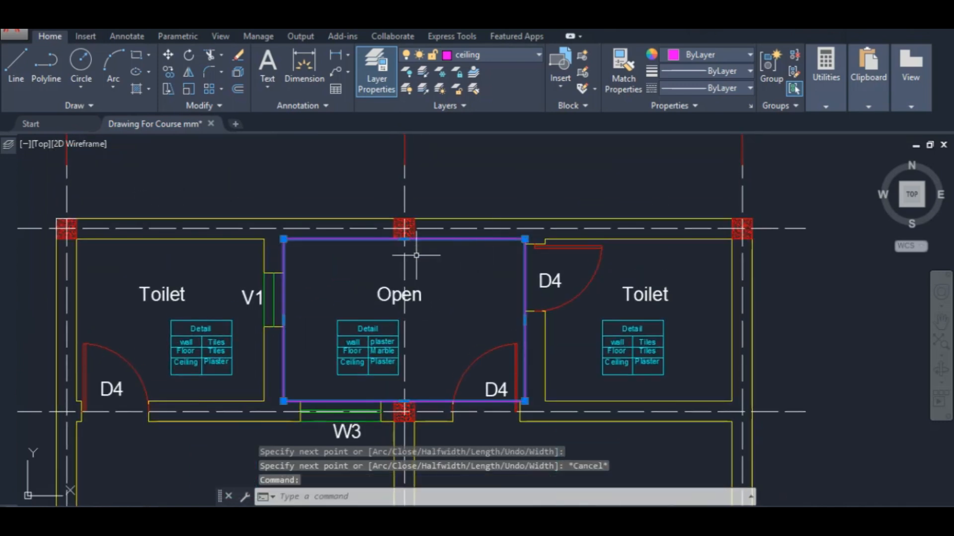
pyautogui.write('LI')
pyautogui.press('Return')
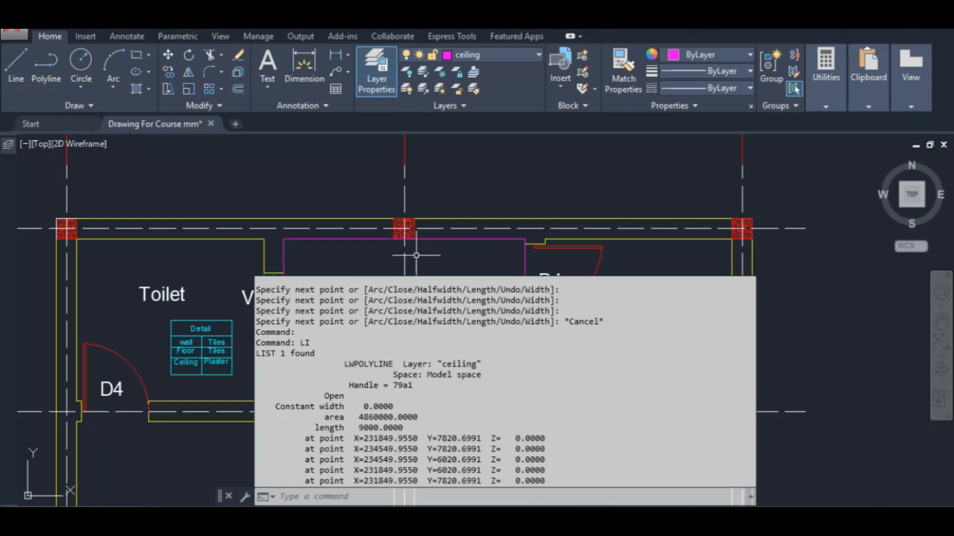
# Switch to Excel and enter 9 as the length of the Open Area item.
pyautogui.hotkey('alt', 'Tab')
pyautogui.write('9')
pyautogui.press('Tab')
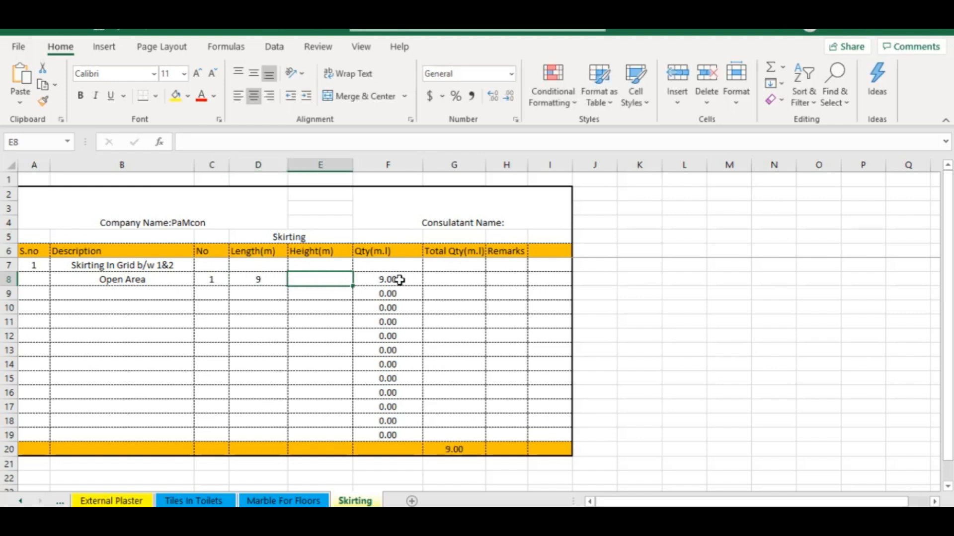
# Add the description "Deduction" in row 9, below the Open Area item.
pyautogui.click(127, 295)
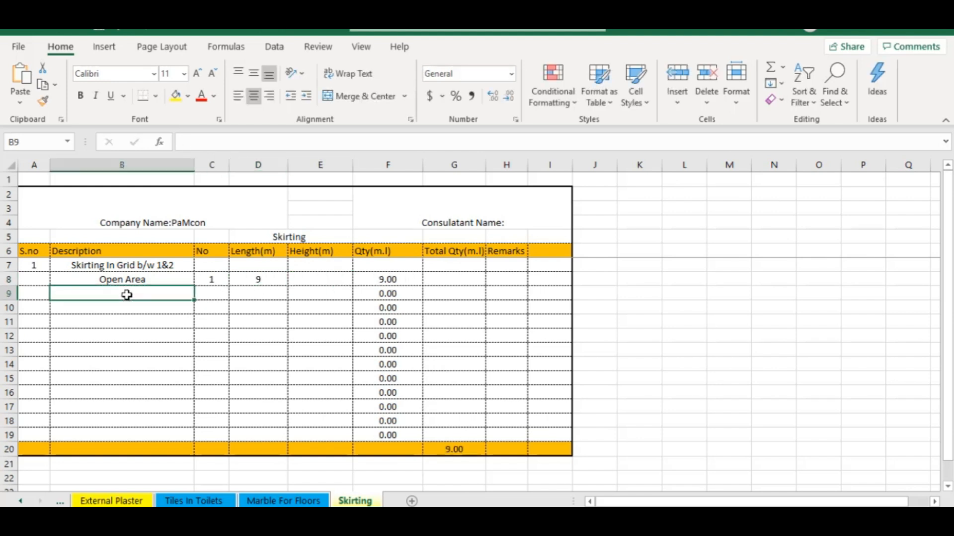
pyautogui.write('Deduct')
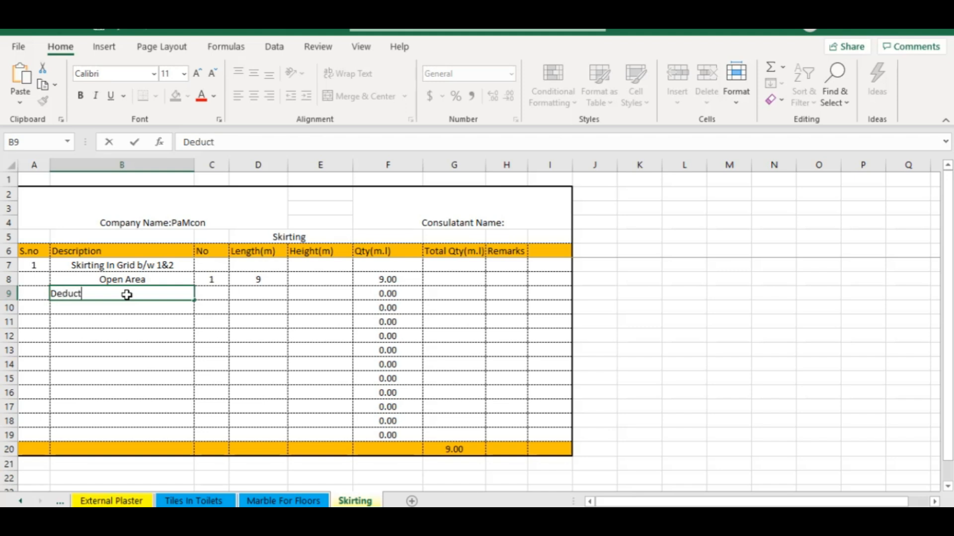
pyautogui.write('ion')
pyautogui.press('Return')
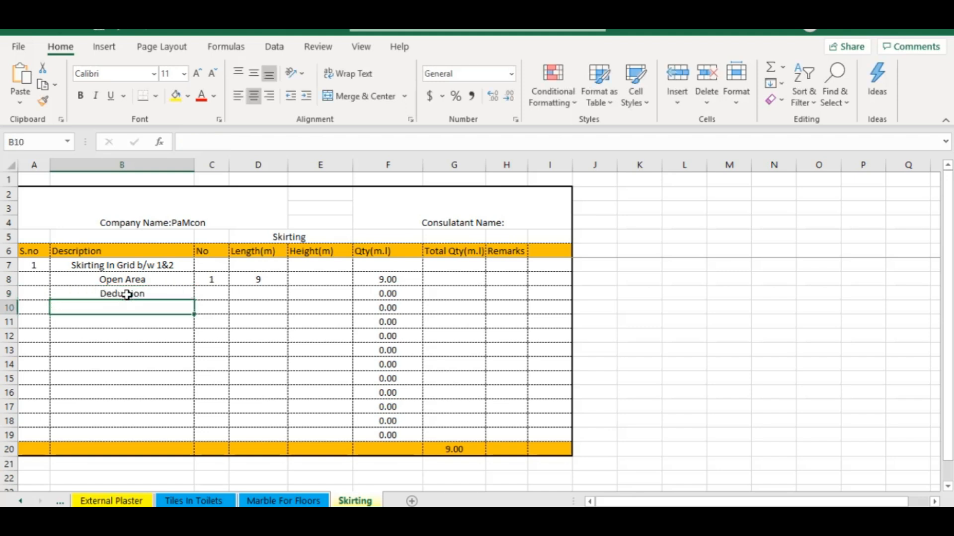
# Check the Open area's doors in the AutoCAD plan, and add a "D4" item in Excel row 10 with a number of -2.
pyautogui.hotkey('alt', 'Tab')
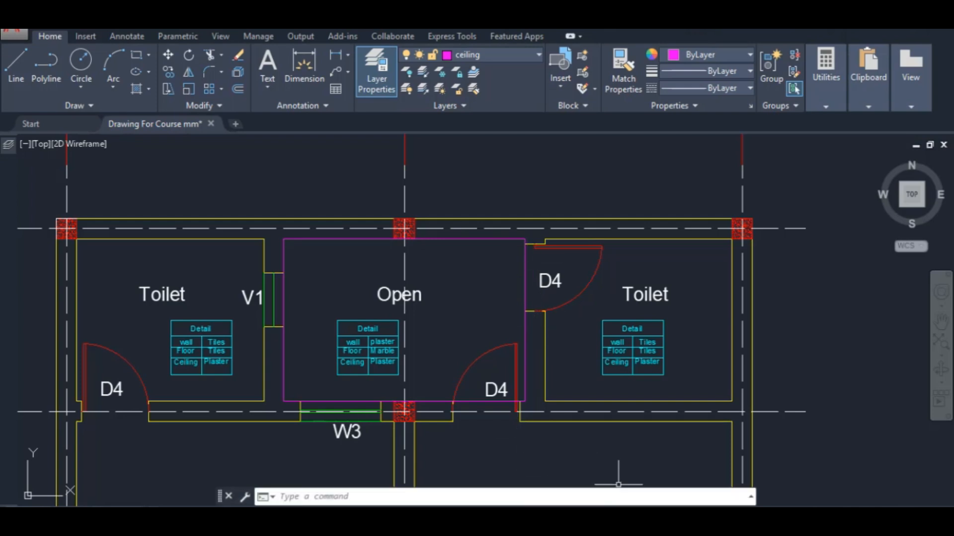
pyautogui.hotkey('alt', 'Tab')
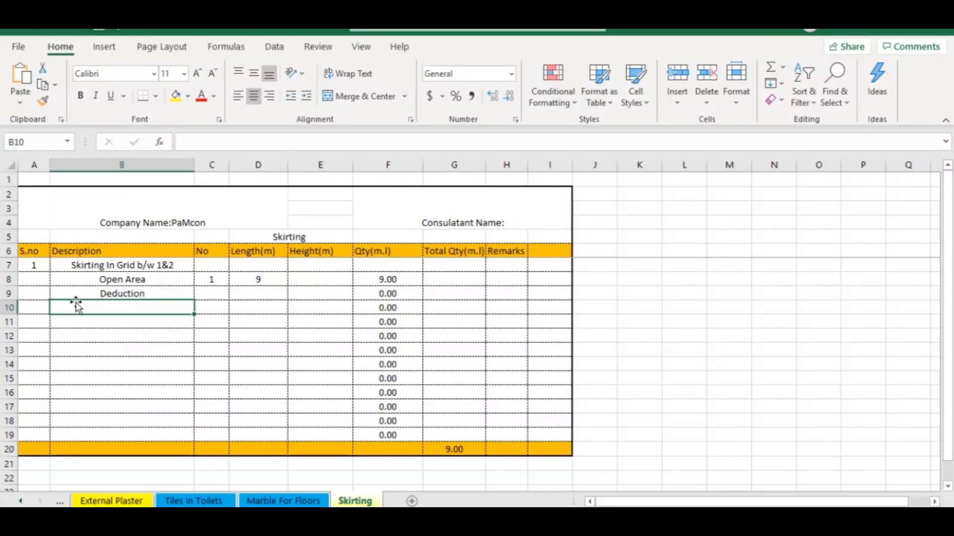
pyautogui.write('D4')
pyautogui.press('Tab')
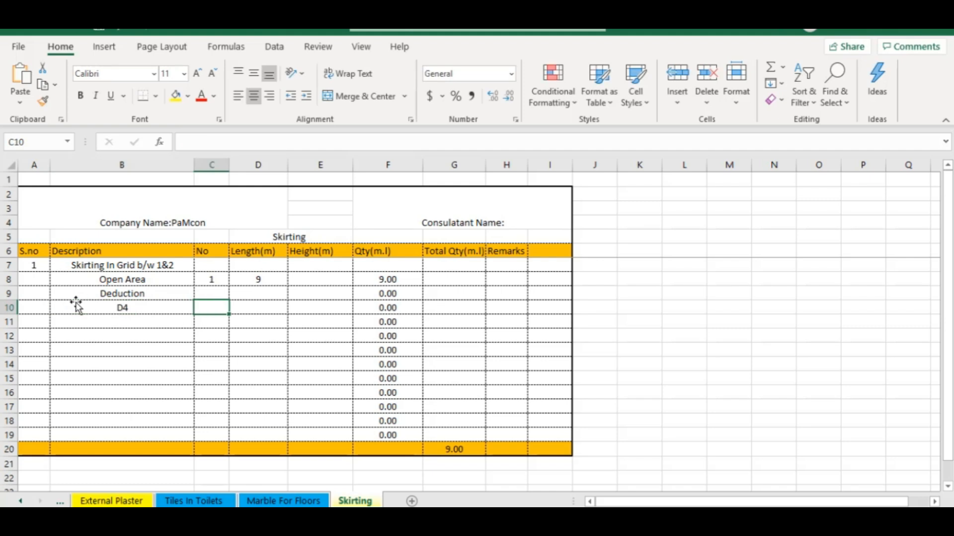
pyautogui.write('2')
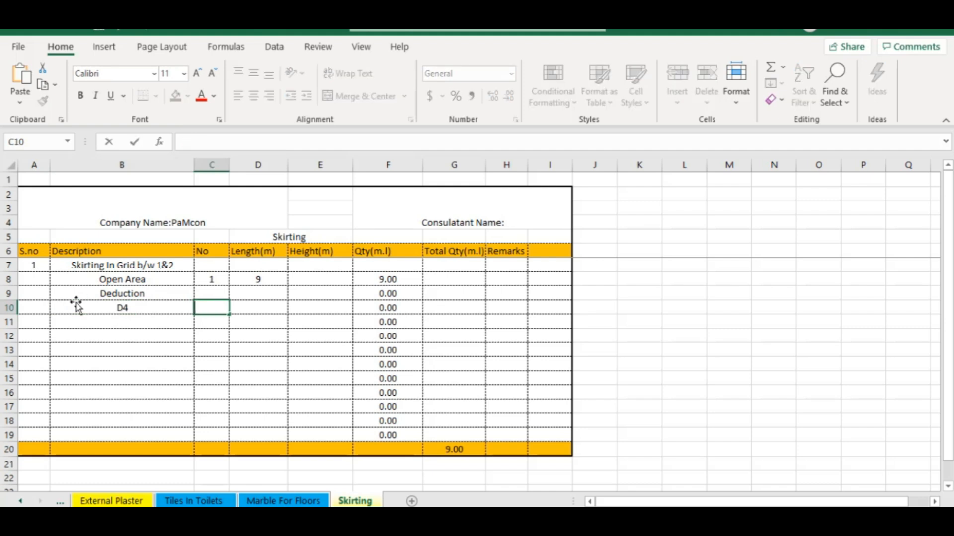
pyautogui.write('-2')
pyautogui.press('Tab')
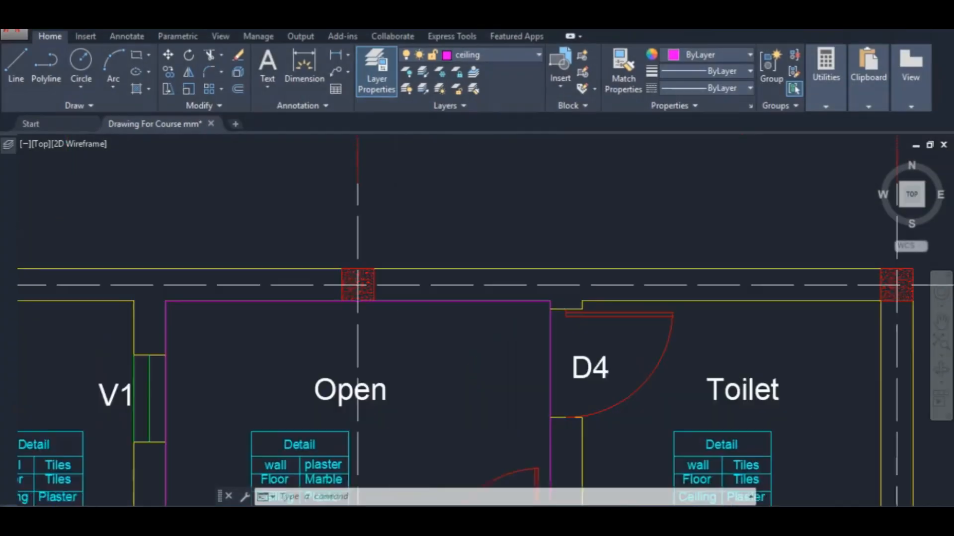
# In AutoCAD, measure the D4 door opening between the Open area and the adjoining toilet with an aligned dimension, without placing it.
pyautogui.scroll(3, 576, 367)
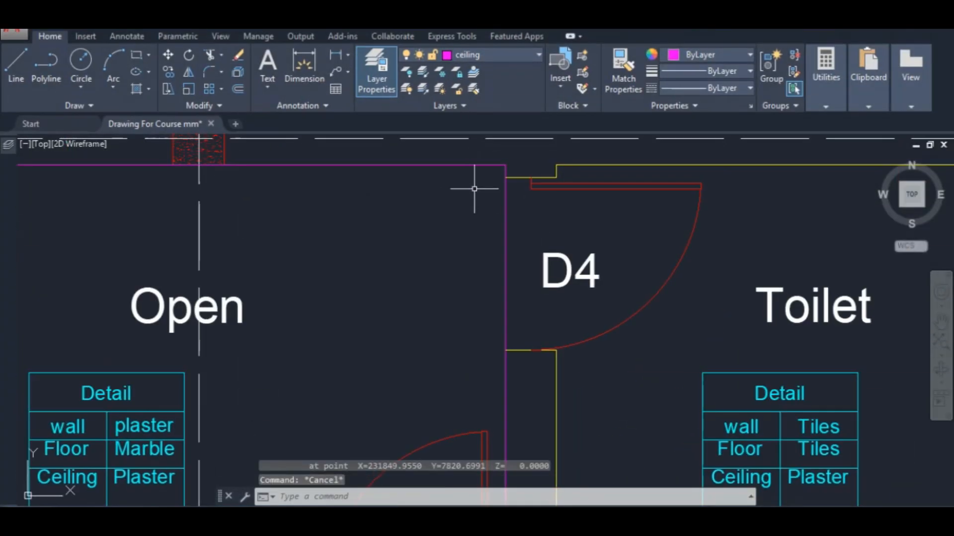
pyautogui.write('dal')
pyautogui.press('Return')
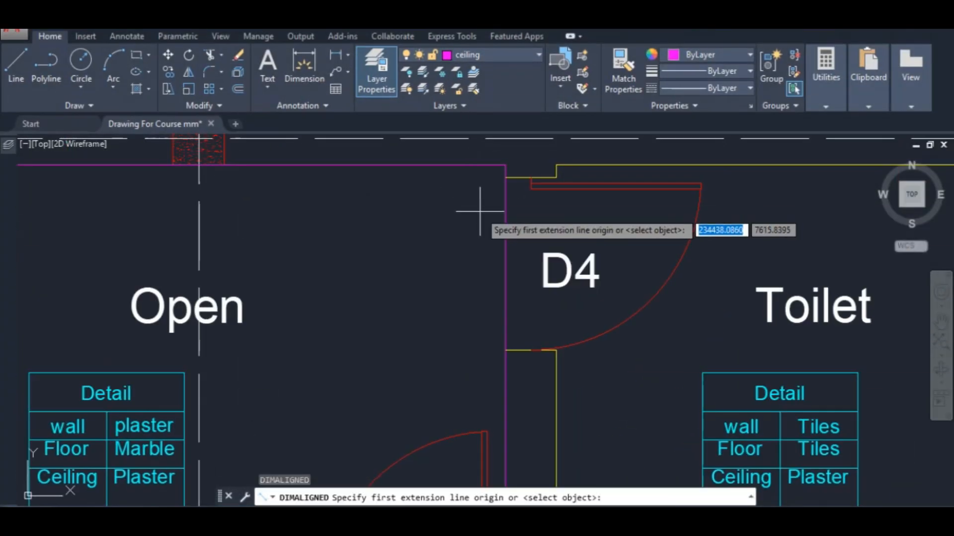
pyautogui.click(506, 177)
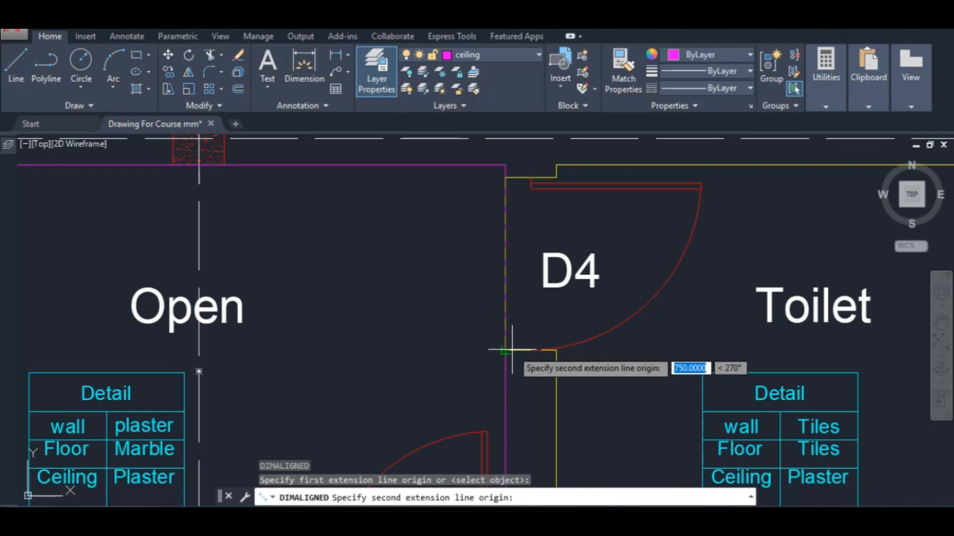
pyautogui.click(511, 350)
pyautogui.scroll(3, 502, 268)
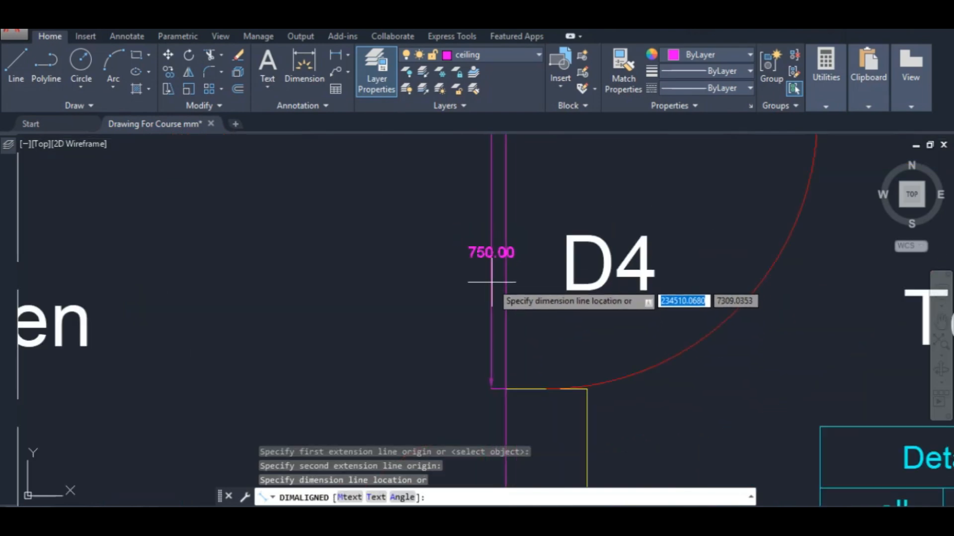
pyautogui.press('Escape')
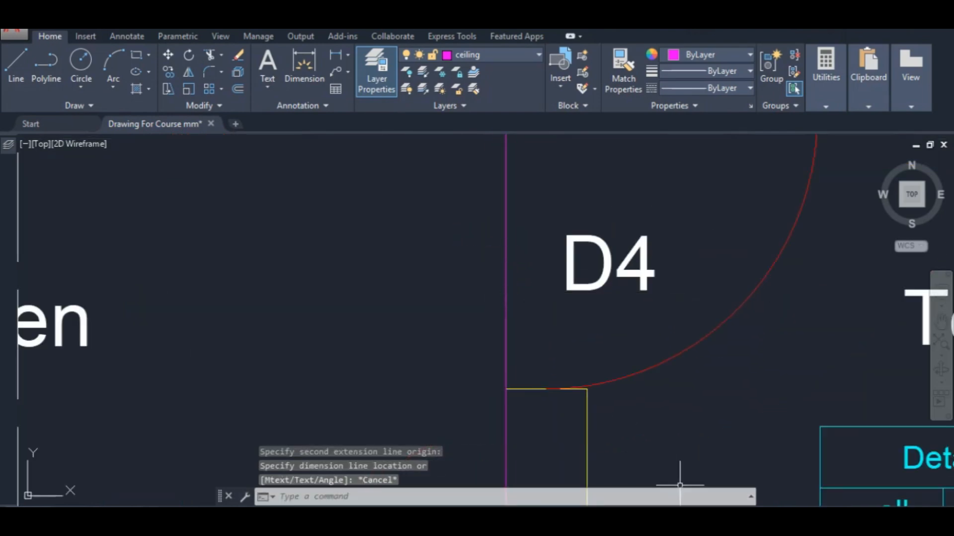
# Switch to Excel and enter .75 as the length of the D4 deduction.
pyautogui.hotkey('alt', 'Tab')
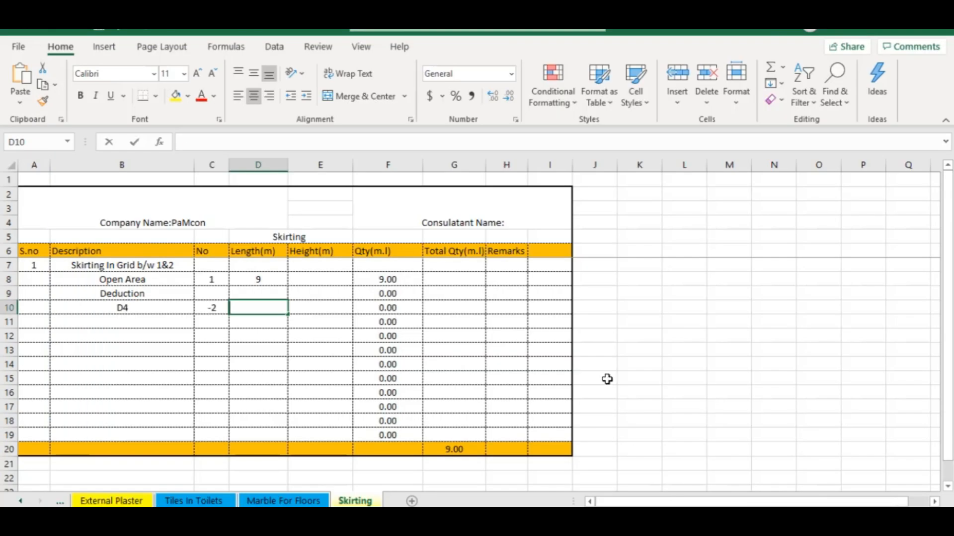
pyautogui.write('.75')
pyautogui.press('Tab')
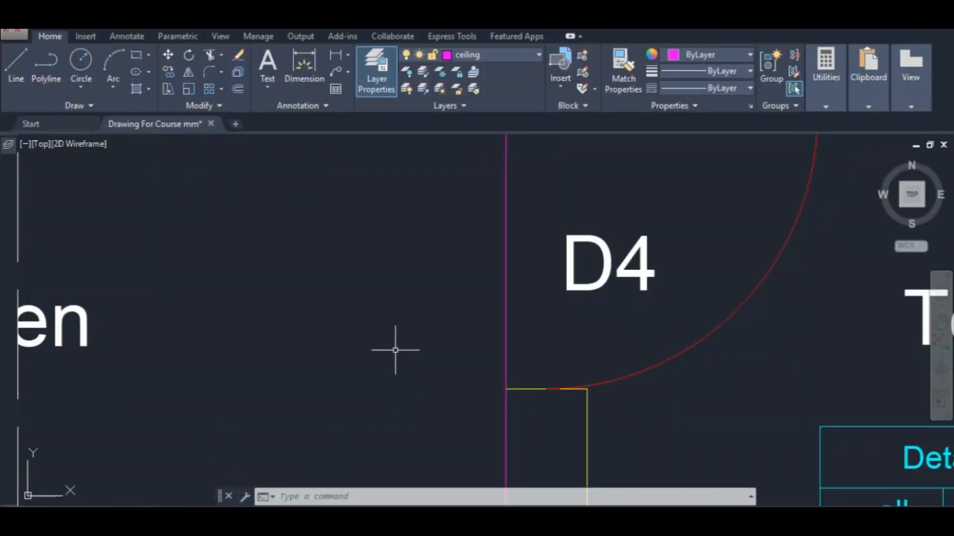
pyautogui.scroll(-5, 394, 347)
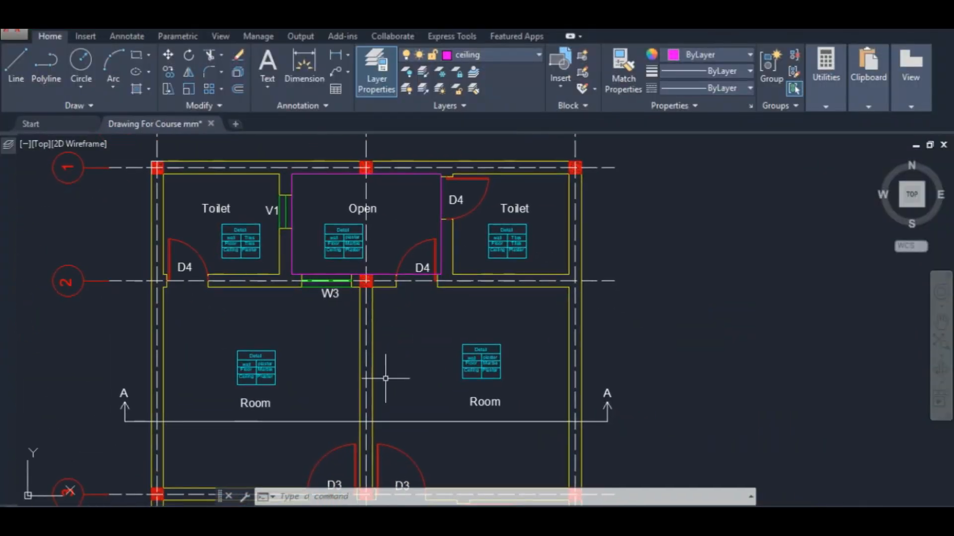
pyautogui.scroll(-2, 213, 304)
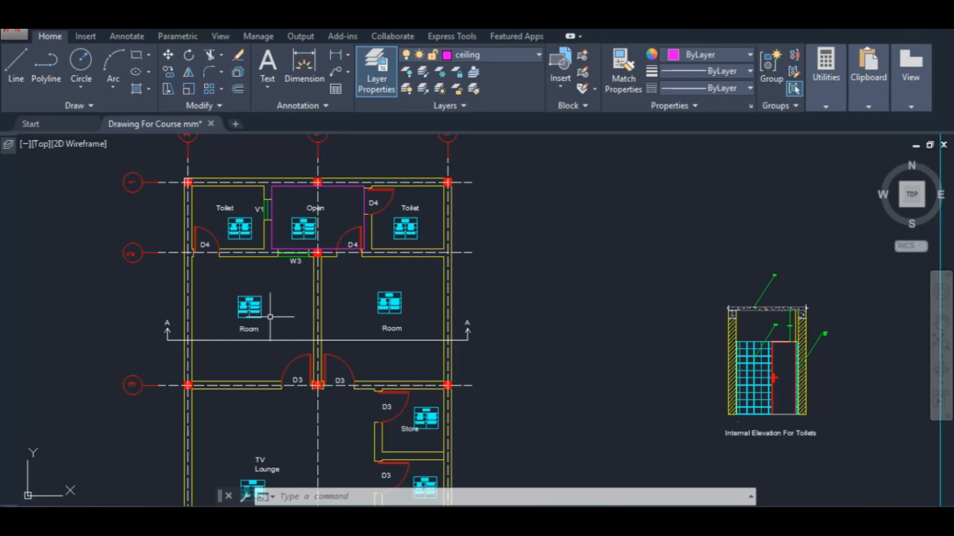
pyautogui.scroll(2, 270, 316)
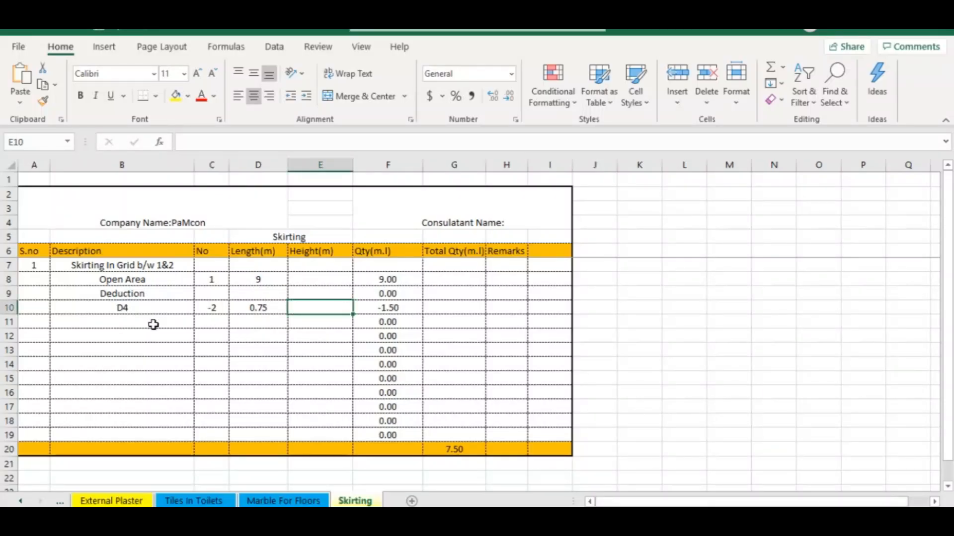
# Copy the "Skirting In Grid b/w 1&2" heading from row 7 into the description cell of row 11.
pyautogui.click(126, 275)
pyautogui.click(128, 266)
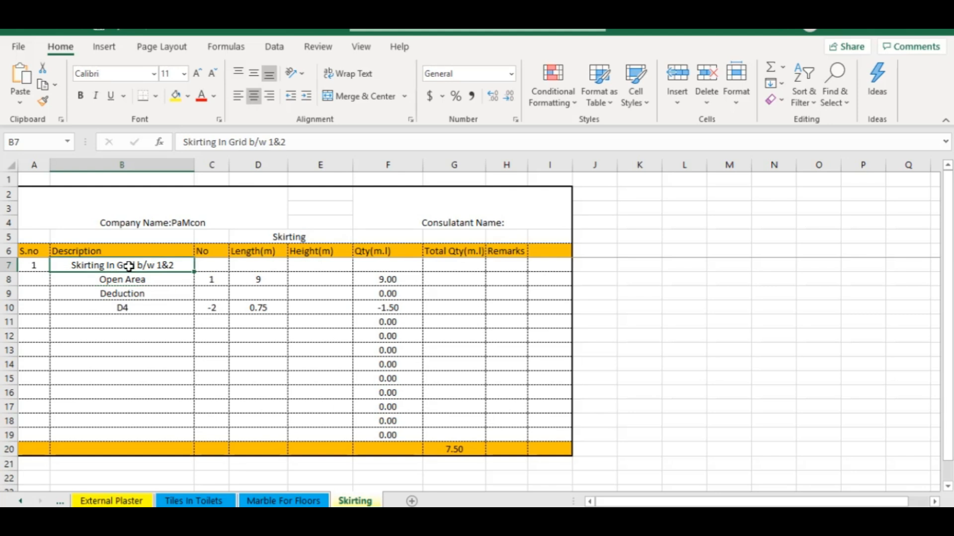
pyautogui.rightClick(129, 266)
pyautogui.click(175, 158)
pyautogui.click(104, 319)
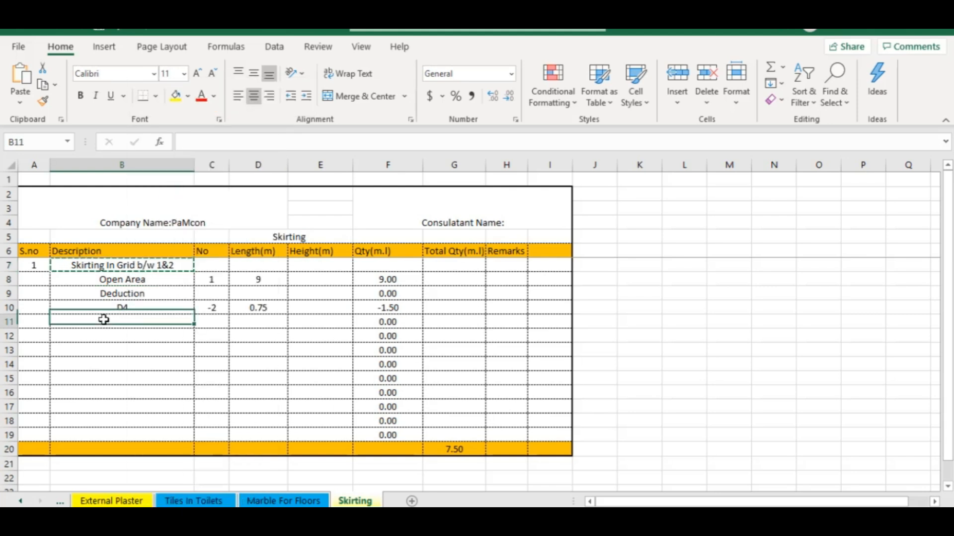
pyautogui.rightClick(104, 319)
pyautogui.click(138, 224)
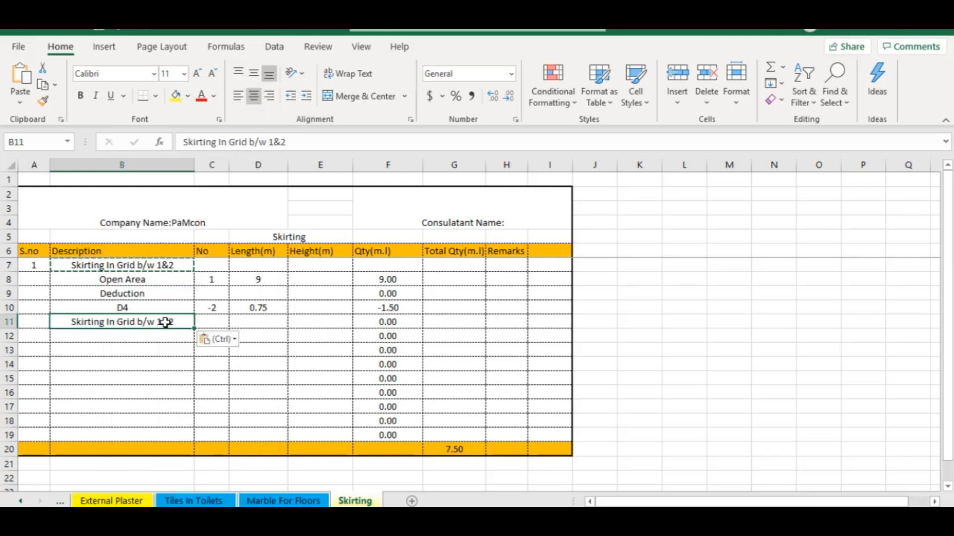
# Edit the copied heading in row 11 to read "Skirting In Grid b/w 2&3".
pyautogui.doubleClick(150, 322)
pyautogui.press('BackSpace')
pyautogui.write('2')
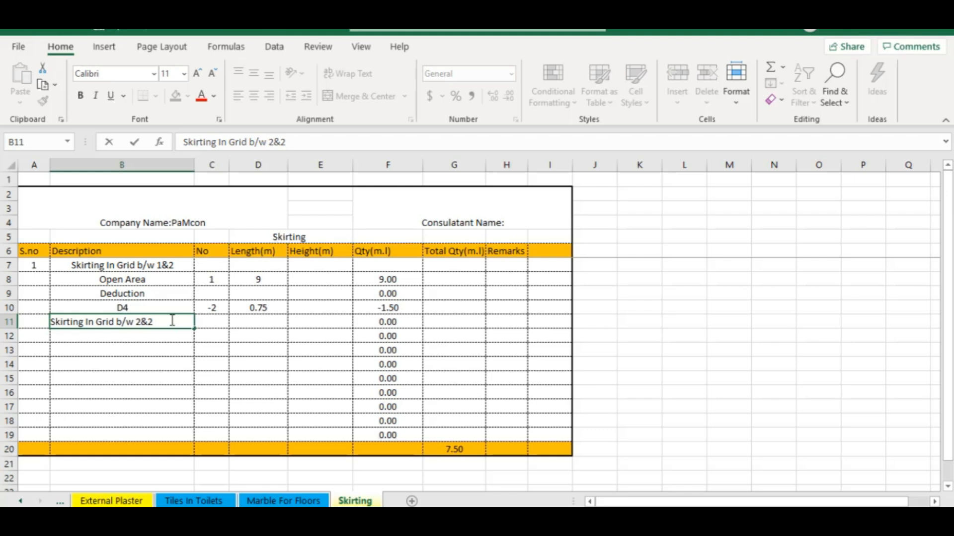
pyautogui.click(141, 341)
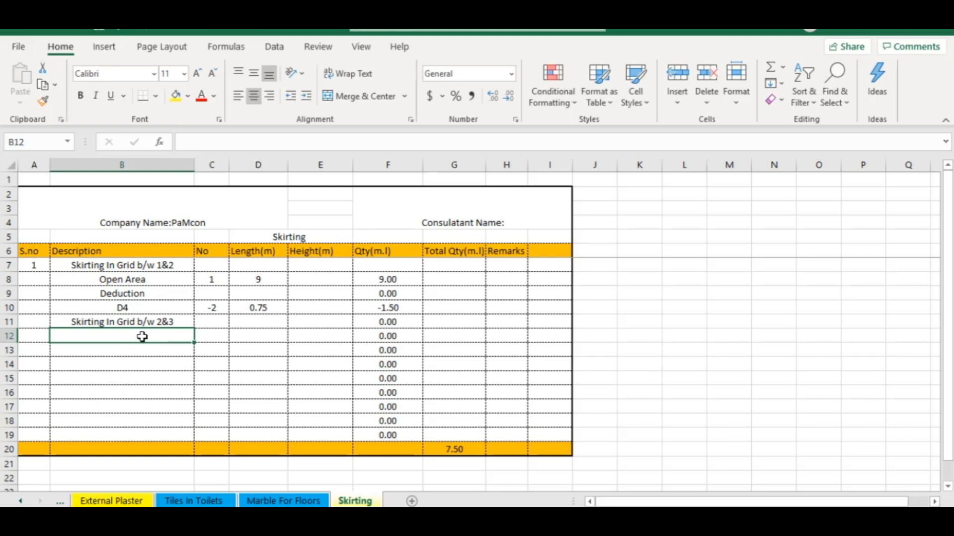
# Add a "Rooms" item in row 12 with a number of 2.
pyautogui.write('rOO')
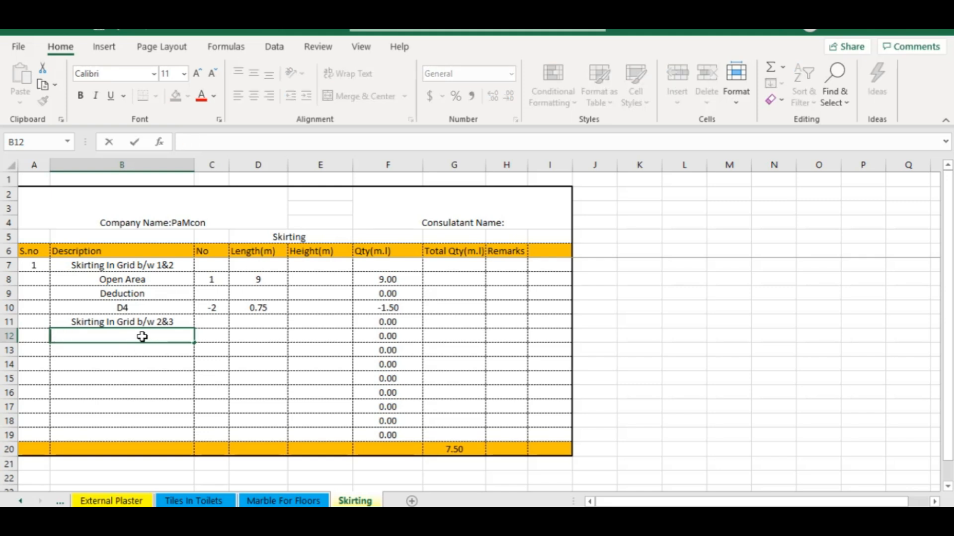
pyautogui.press('Tab')
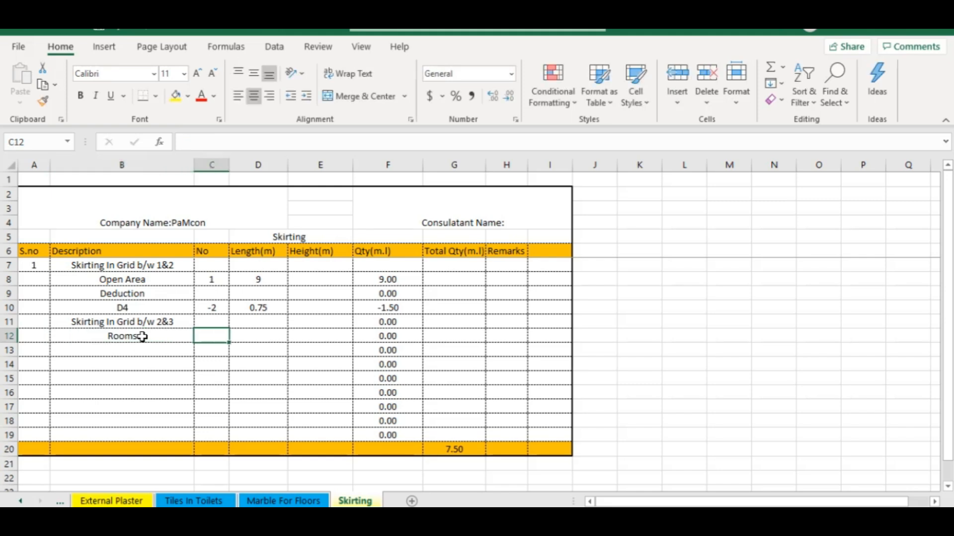
pyautogui.write('-')
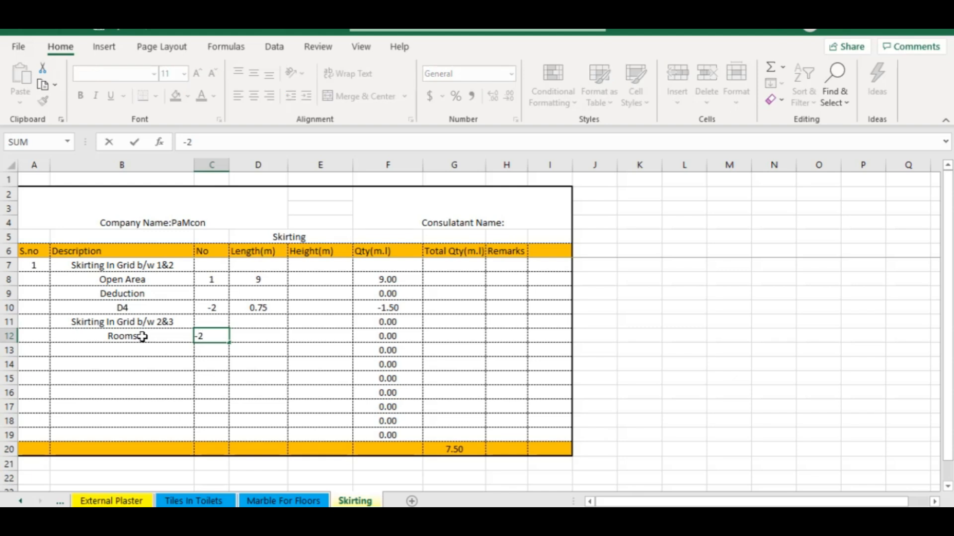
pyautogui.write('2')
pyautogui.press('Tab')
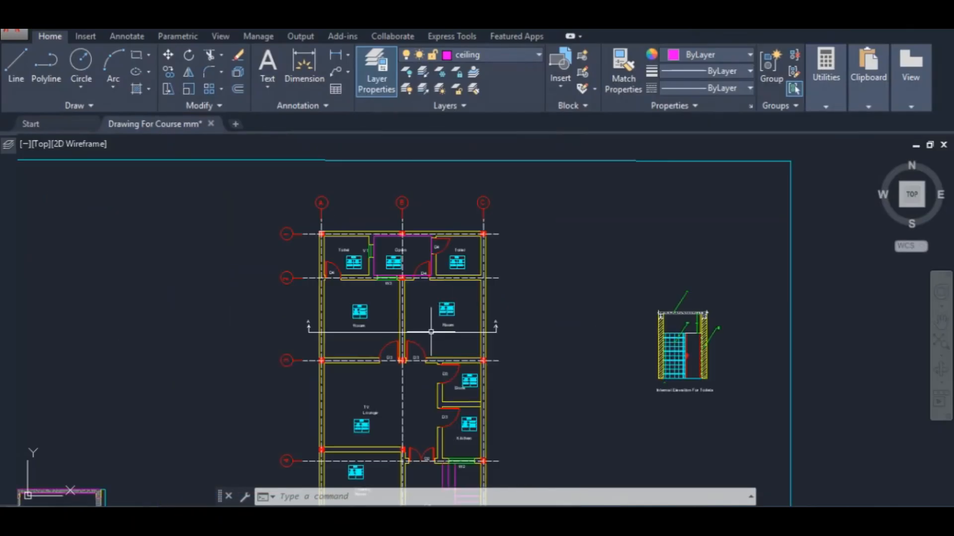
# In AutoCAD, draw a rectangle along the inner wall faces of the western room between grids 2 and 3.
pyautogui.scroll(5, 373, 315)
pyautogui.press('Escape')
pyautogui.write('rec')
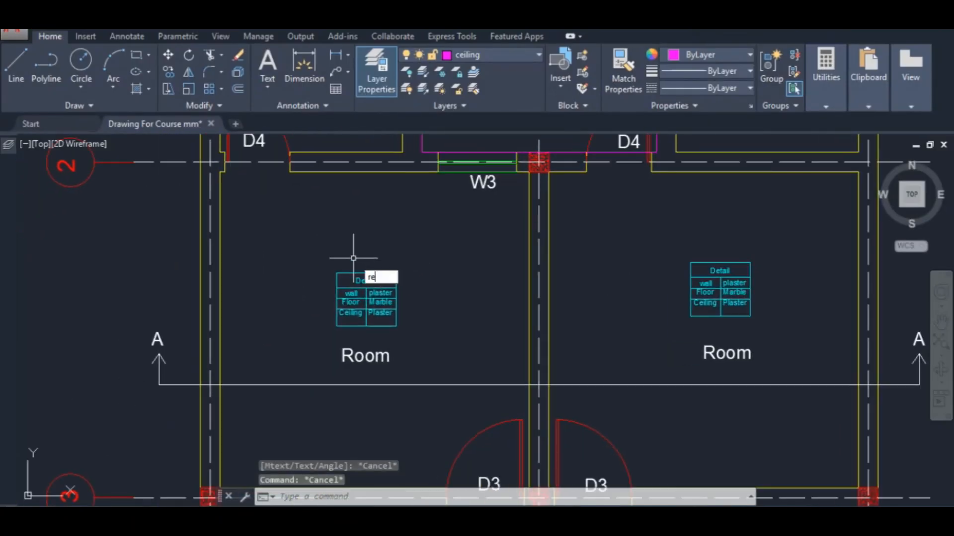
pyautogui.press('Return')
pyautogui.scroll(4, 153, 233)
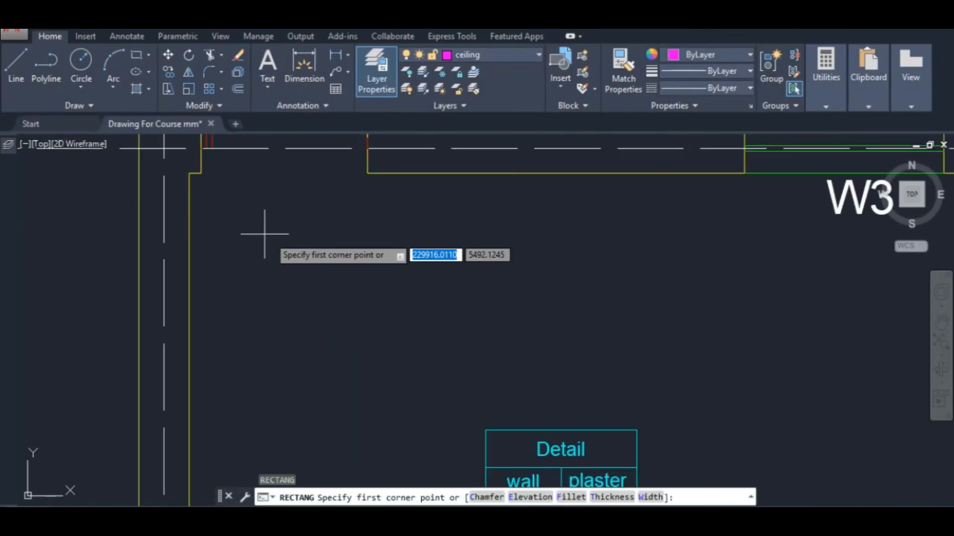
pyautogui.click(185, 175)
pyautogui.scroll(-4, 257, 279)
pyautogui.scroll(7, 465, 348)
pyautogui.press('Escape')
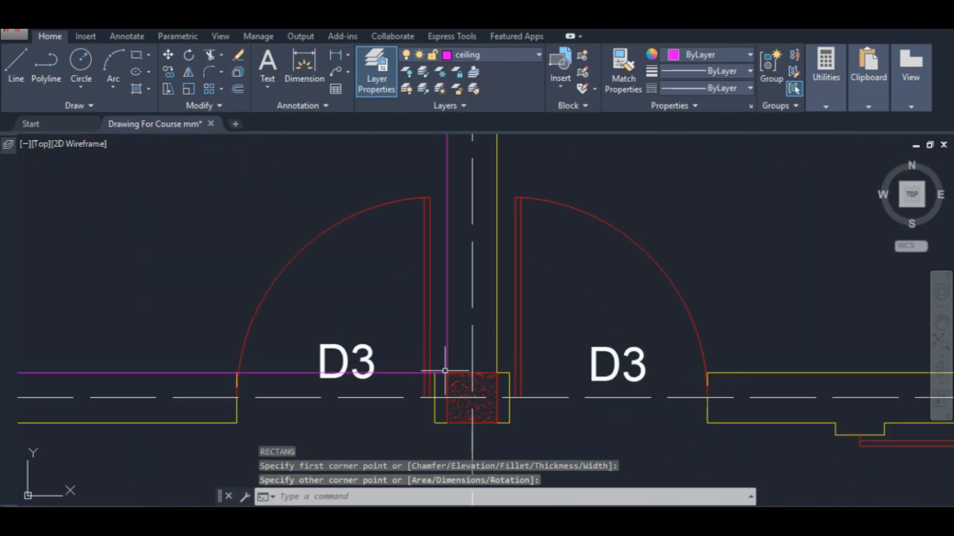
# List the properties of the room's new rectangle to read its perimeter.
pyautogui.scroll(-5, 414, 426)
pyautogui.click(398, 422)
pyautogui.write('li')
pyautogui.press('Return')
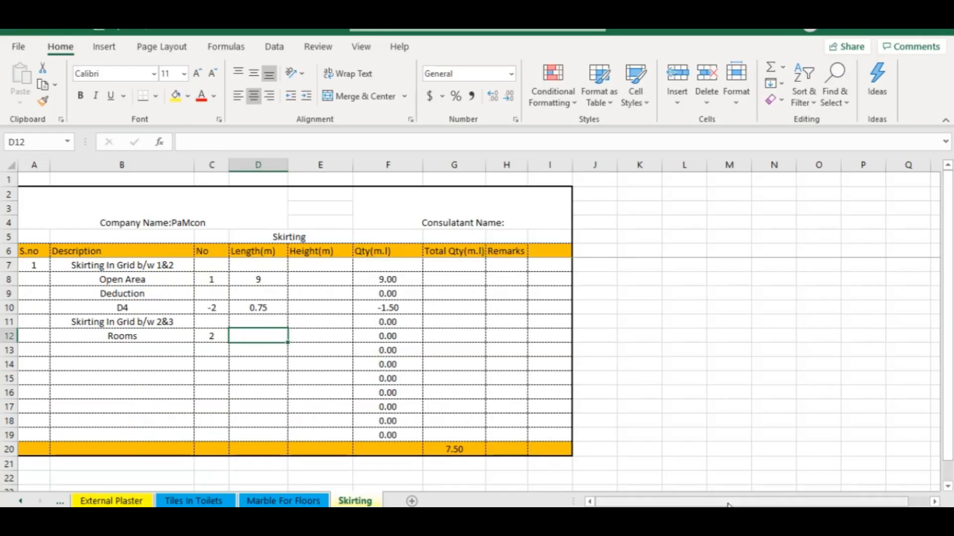
# Switch to Excel, enter 14.325 as the length of the Rooms item, and add the description "Deduction" in row 13.
pyautogui.write('14.325')
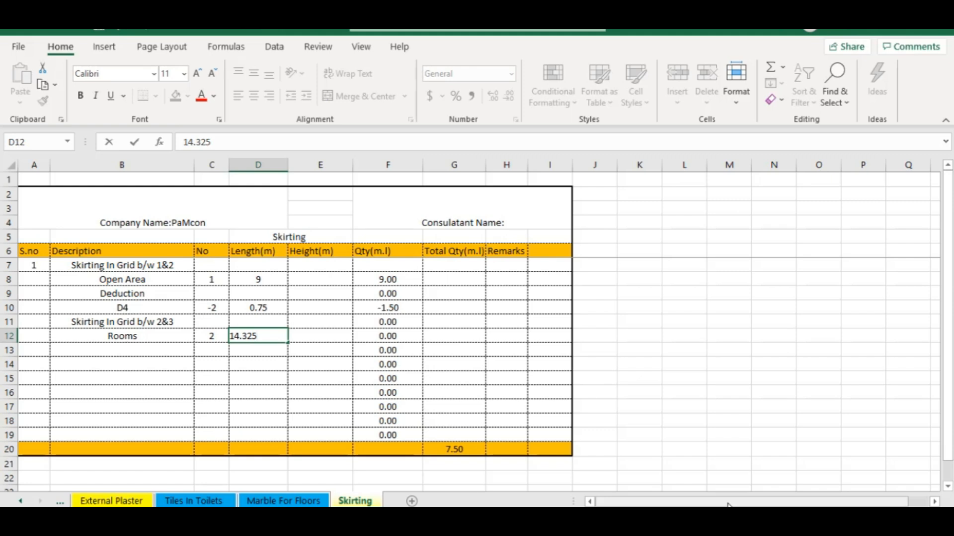
pyautogui.press('Return')
pyautogui.press('Left')
pyautogui.press('Left')
pyautogui.press('Left')
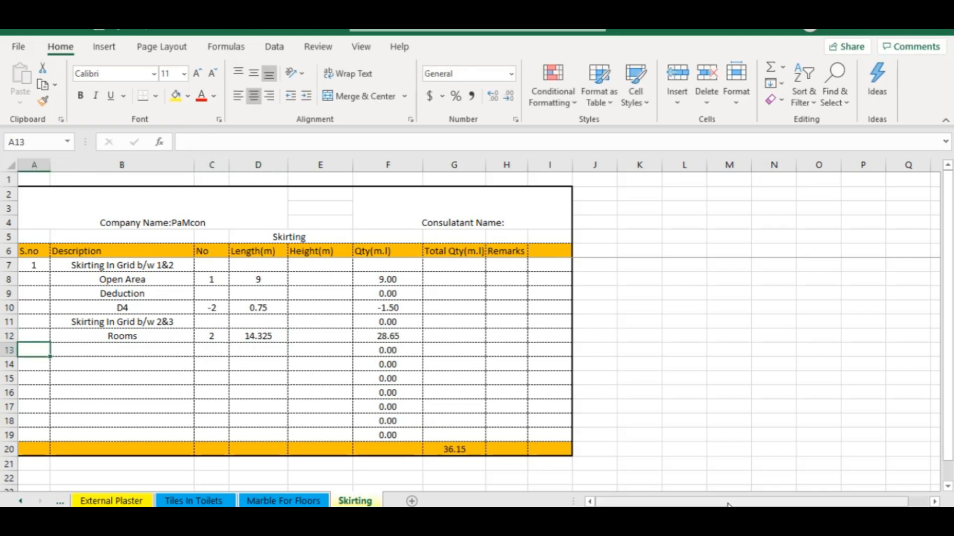
pyautogui.press('Right')
pyautogui.write('D')
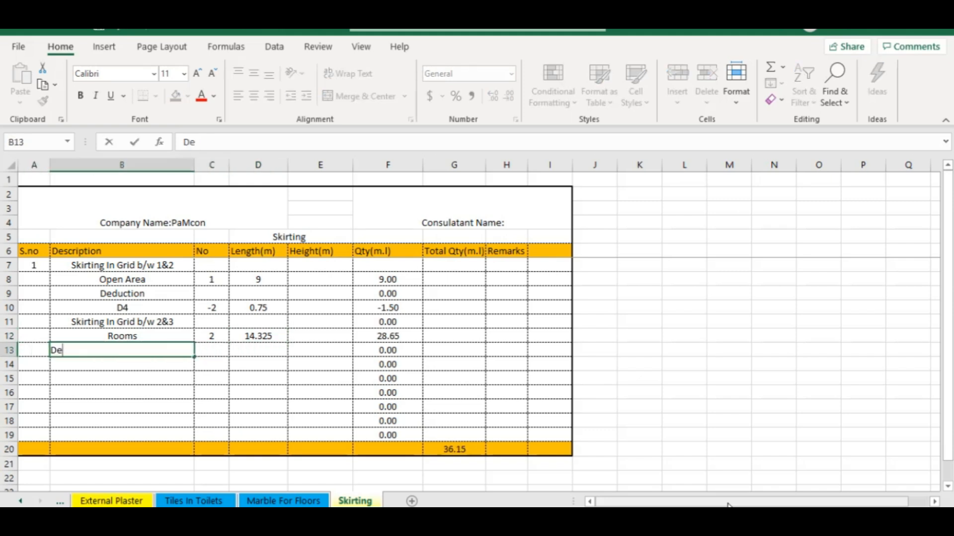
pyautogui.write('eduction')
pyautogui.press('Return')
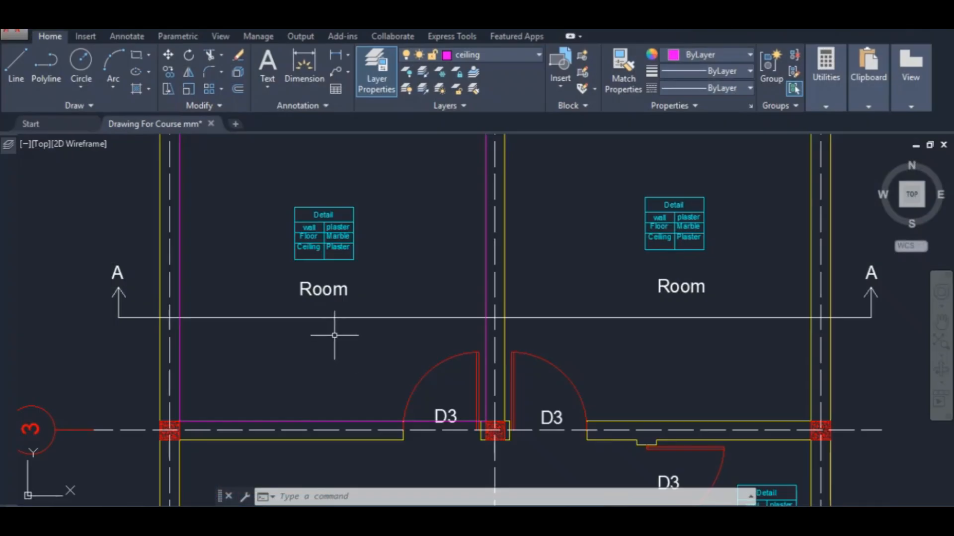
# Switch to AutoCAD and examine which doors open into the two rooms between grids 2 and 3.
pyautogui.scroll(-3, 337, 330)
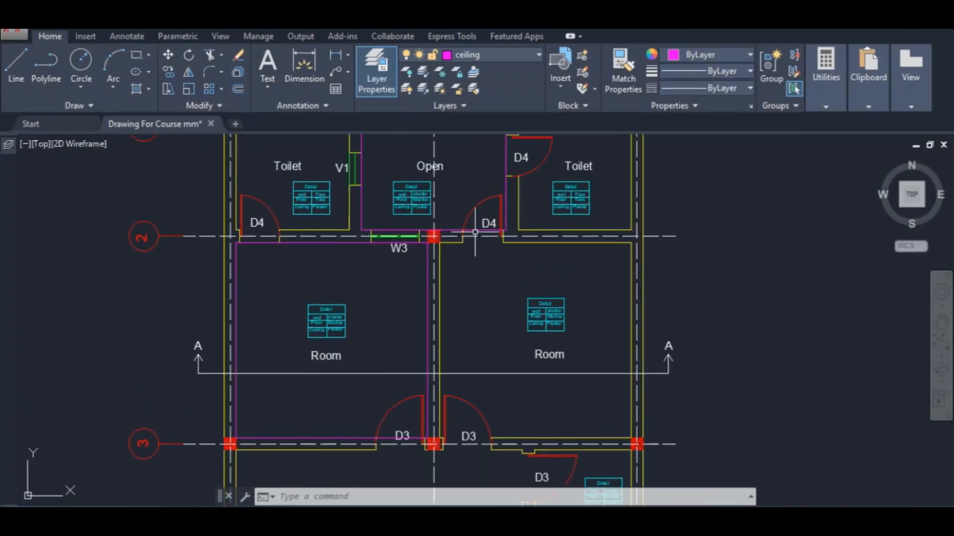
pyautogui.moveTo(488, 364); pyautogui.dragTo(487, 319)
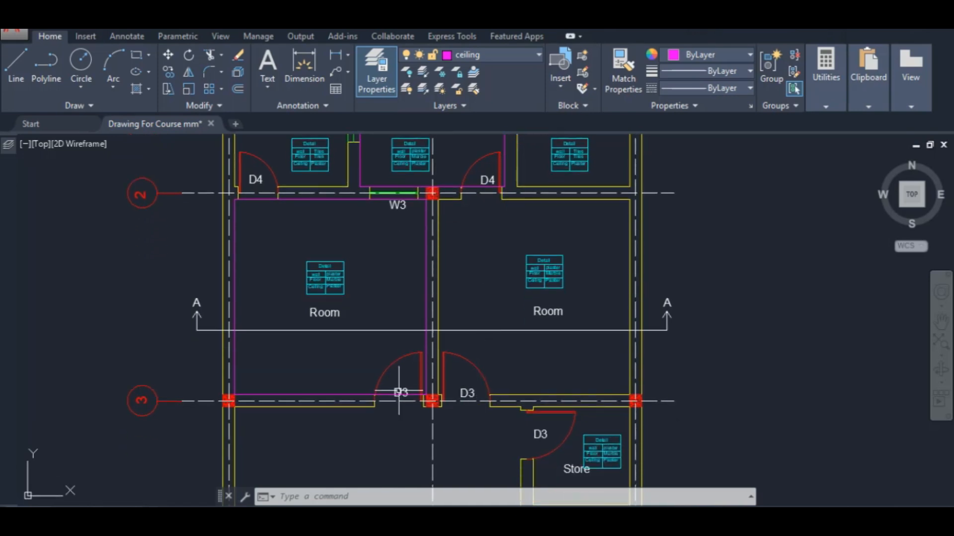
pyautogui.moveTo(398, 394); pyautogui.dragTo(398, 423)
pyautogui.moveTo(471, 227); pyautogui.dragTo(473, 256)
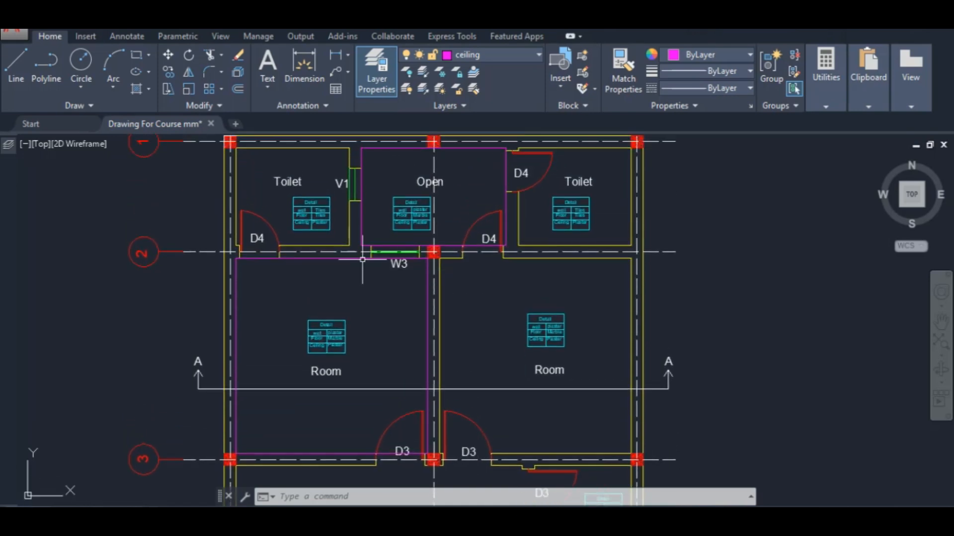
pyautogui.moveTo(264, 266); pyautogui.dragTo(265, 296)
pyautogui.moveTo(458, 400); pyautogui.dragTo(453, 323)
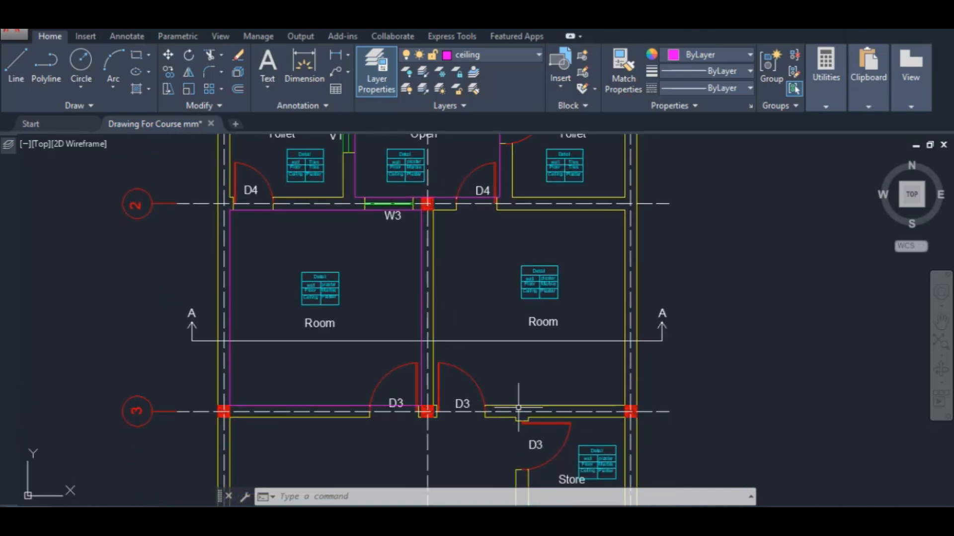
# Switch to Excel and copy the D4 deduction from row 10, description through quantity, into row 14.
pyautogui.hotkey('alt', 'Tab')
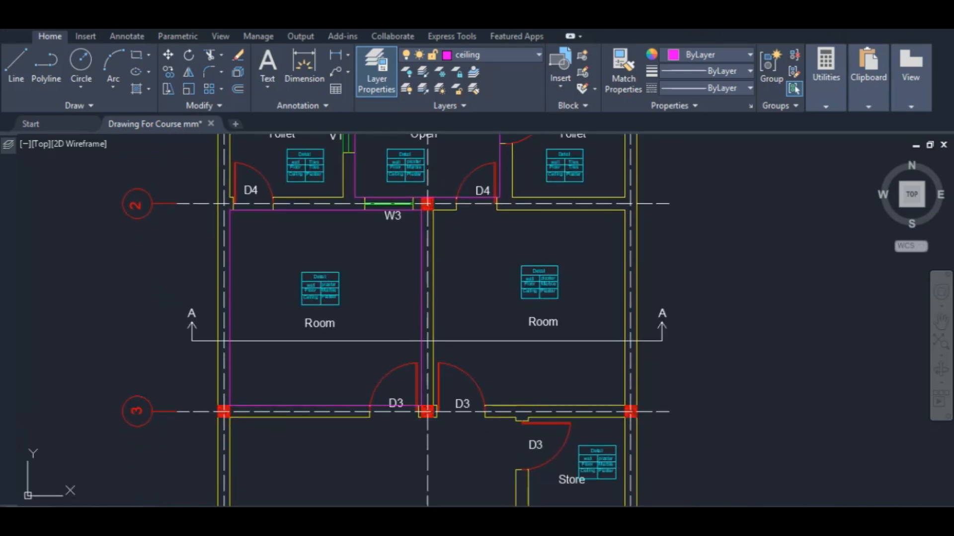
pyautogui.click(159, 308)
pyautogui.moveTo(159, 308); pyautogui.dragTo(373, 307)
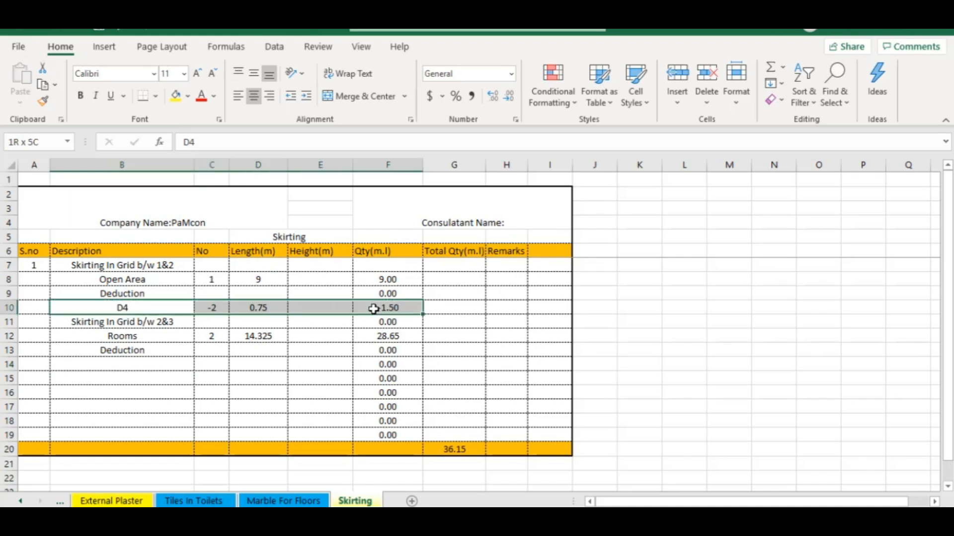
pyautogui.rightClick(372, 306)
pyautogui.click(413, 158)
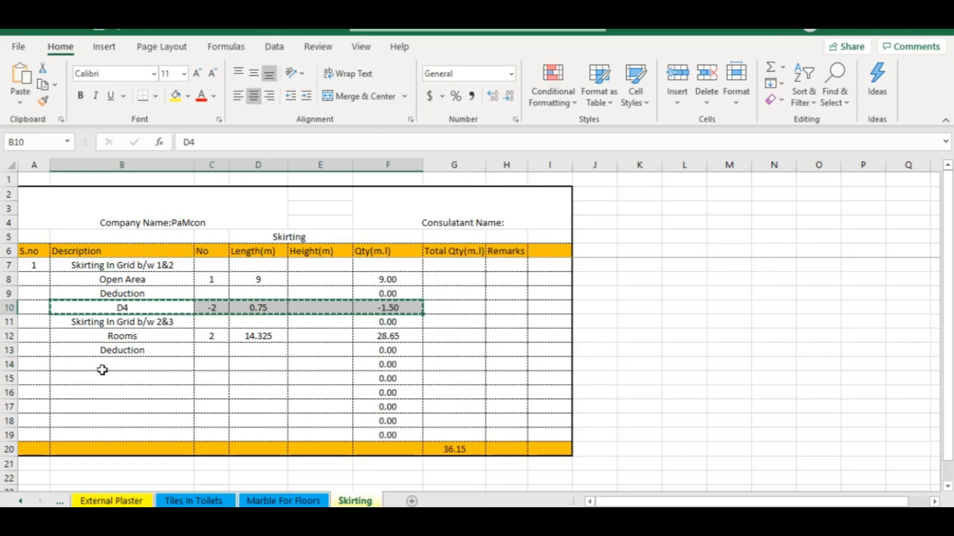
pyautogui.click(105, 367)
pyautogui.rightClick(115, 364)
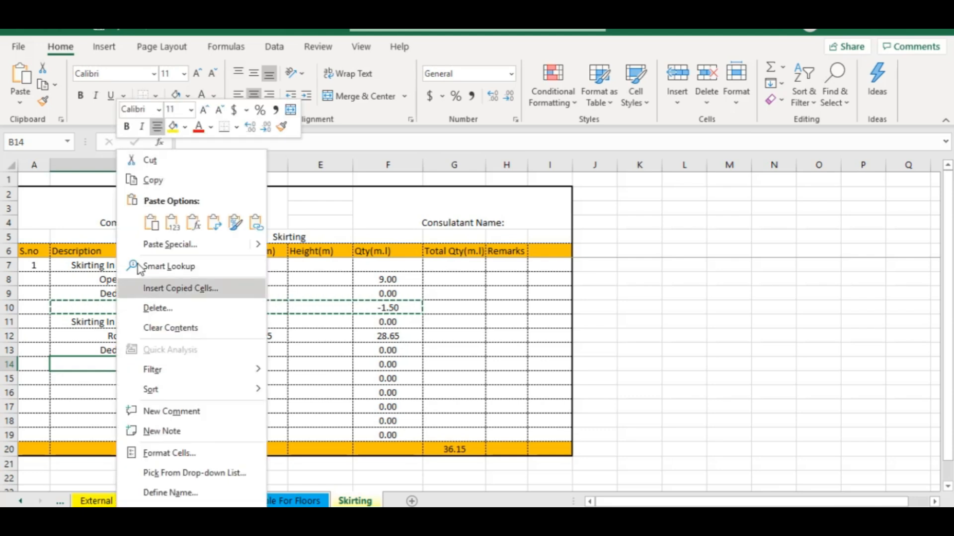
pyautogui.click(149, 221)
pyautogui.press('Escape')
# Add a "D3" item in row 15 with a number of -2.
pyautogui.click(127, 381)
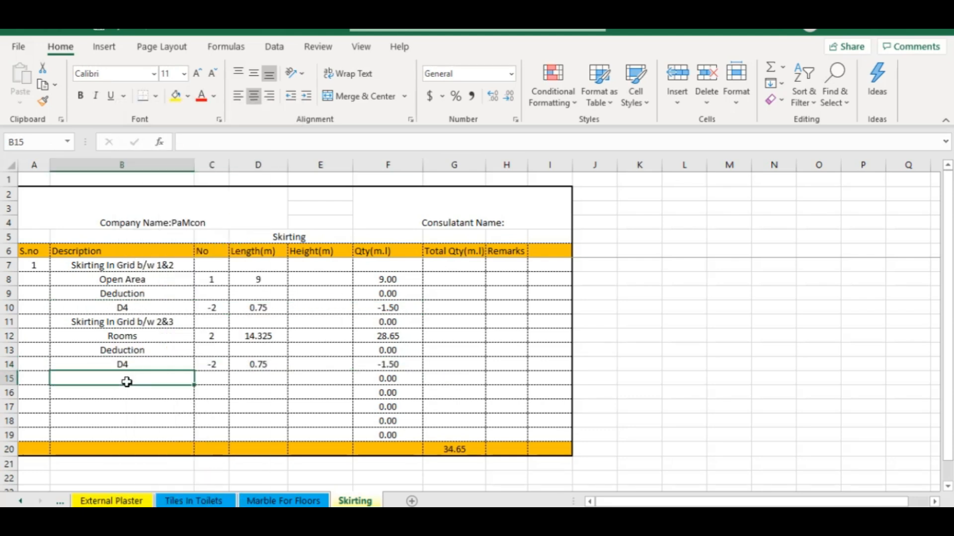
pyautogui.write('D3')
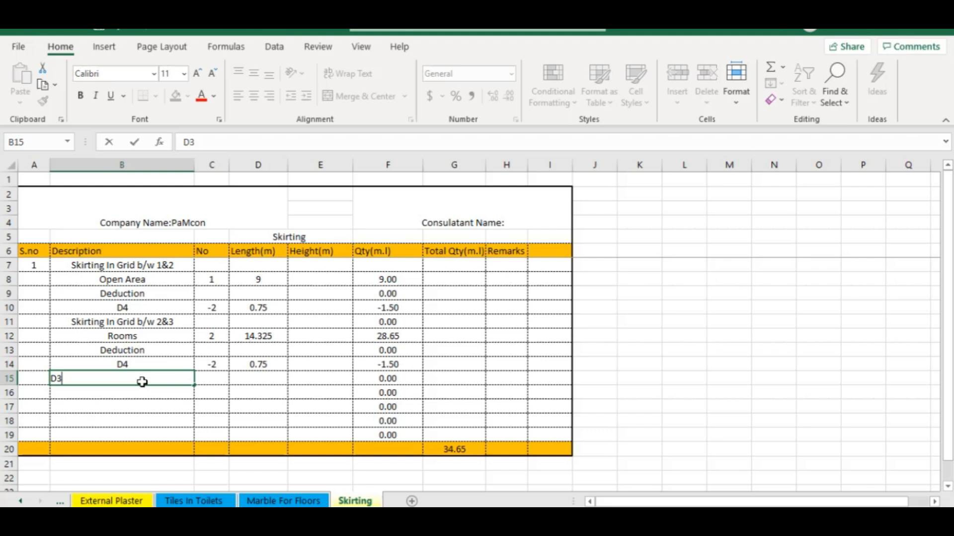
pyautogui.press('Tab')
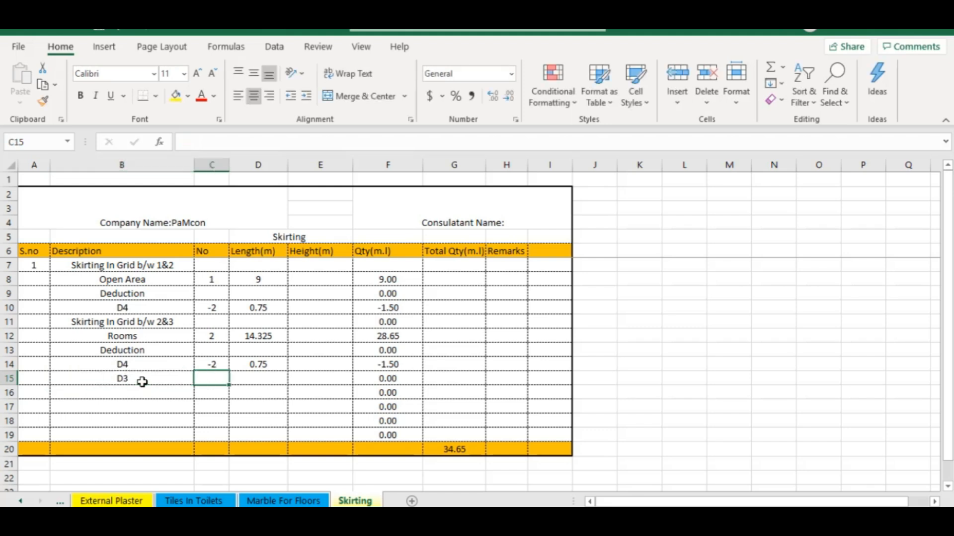
pyautogui.write('-')
pyautogui.press('Tab')
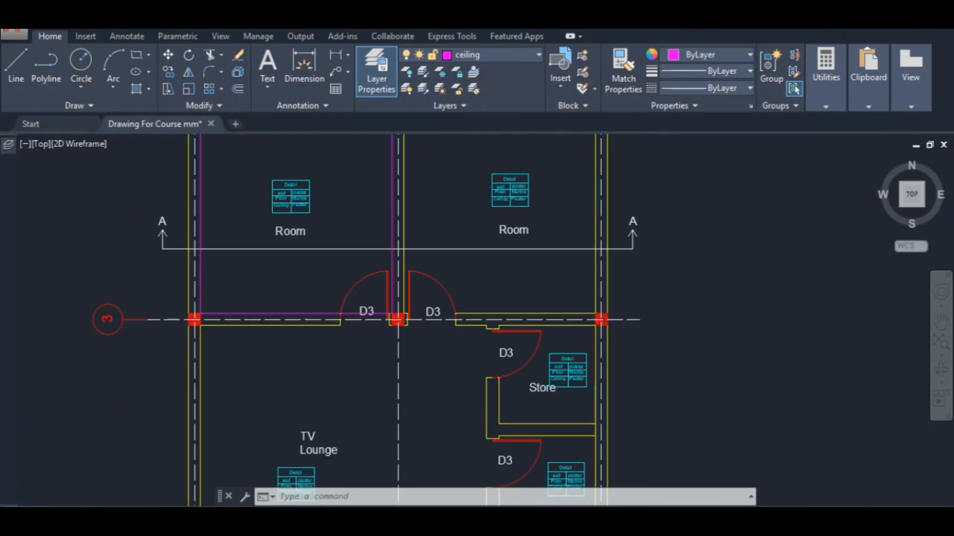
# In AutoCAD, measure the D3 door opening of the eastern room with an aligned dimension, without placing it.
pyautogui.scroll(4, 427, 329)
pyautogui.write('DIMAL')
pyautogui.press('Return')
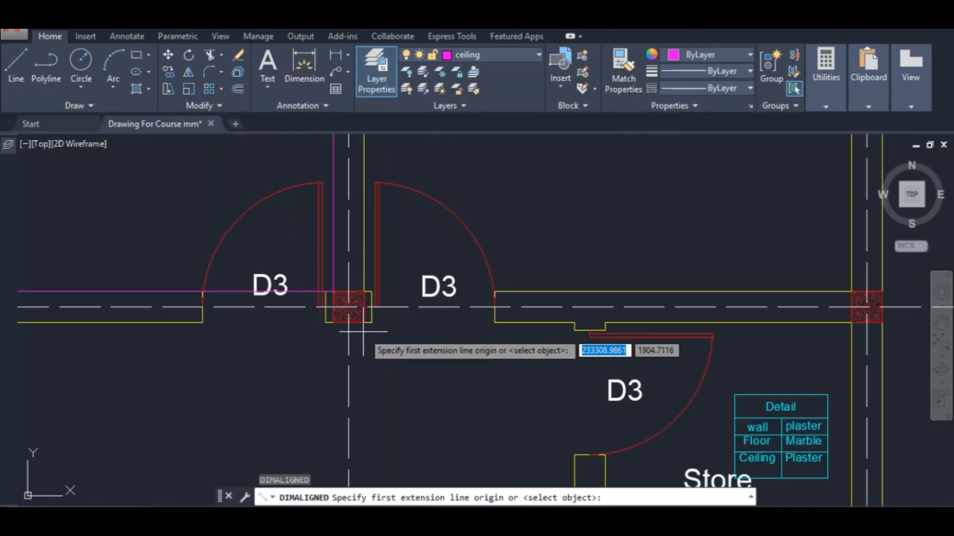
pyautogui.click(370, 323)
pyautogui.click(494, 323)
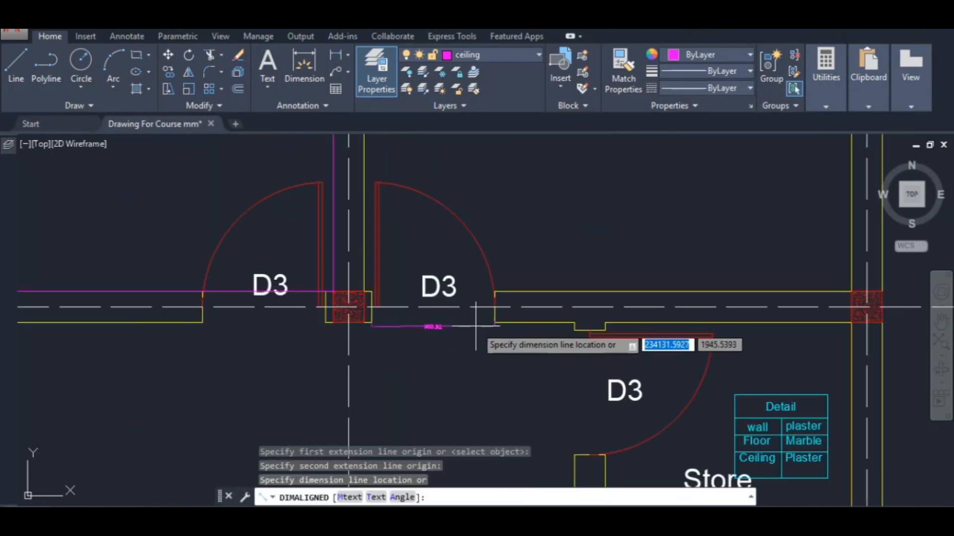
pyautogui.press('Escape')
pyautogui.press('Return')
pyautogui.click(370, 323)
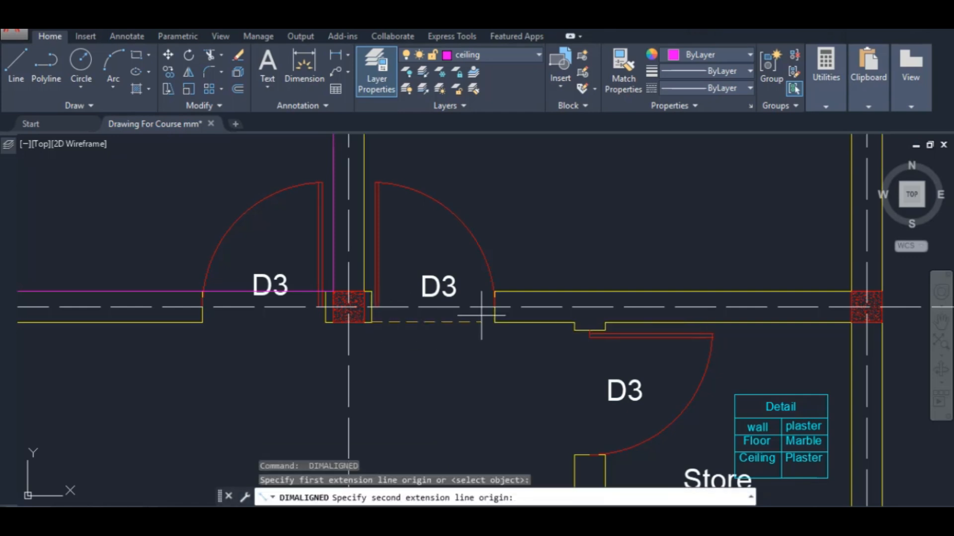
pyautogui.click(495, 323)
pyautogui.scroll(3, 444, 335)
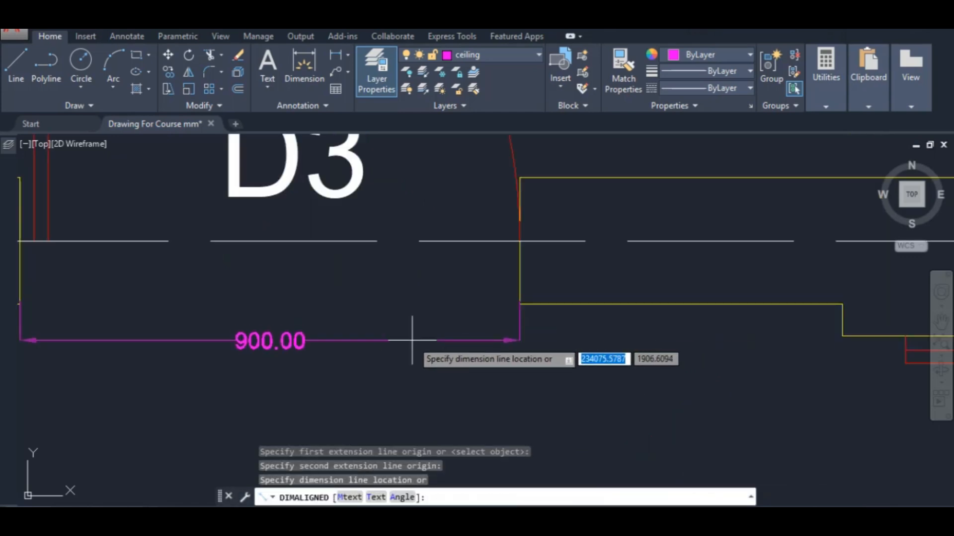
pyautogui.press('Escape')
# Switch to Excel and set the D3 length in row 15 to 0.90 m.
pyautogui.hotkey('alt', 'Tab')
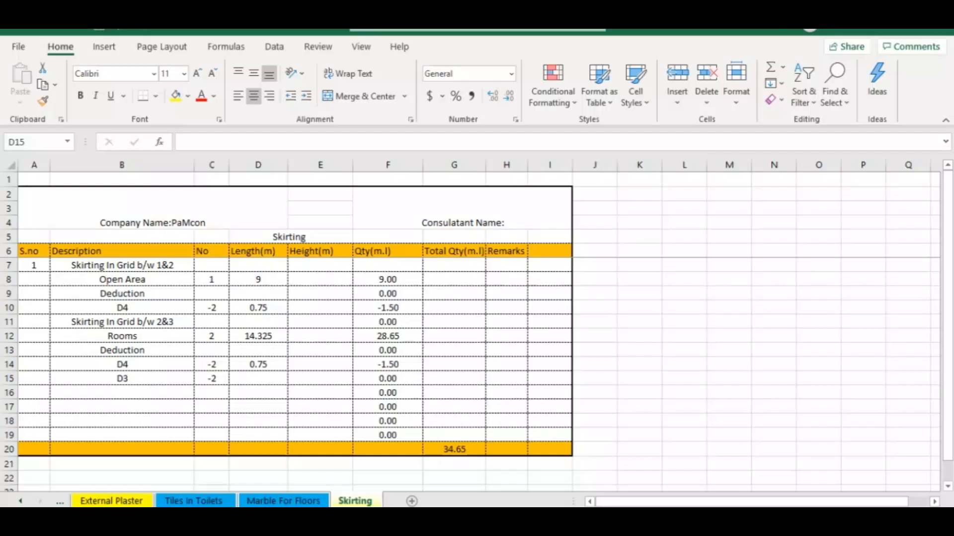
pyautogui.write('.90')
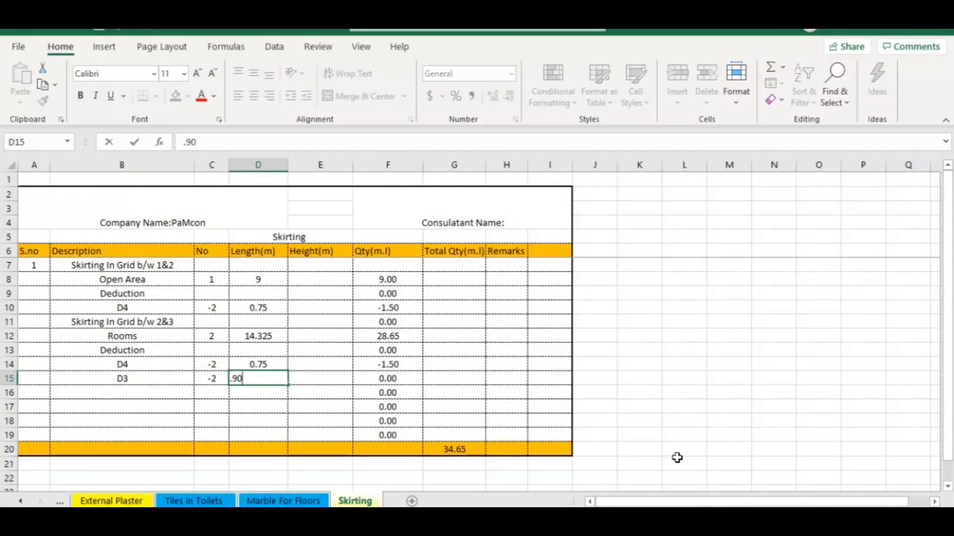
pyautogui.press('Tab')
pyautogui.press('Down')
pyautogui.press('Left')
pyautogui.press('Left')
pyautogui.press('Left')
pyautogui.press('Left')
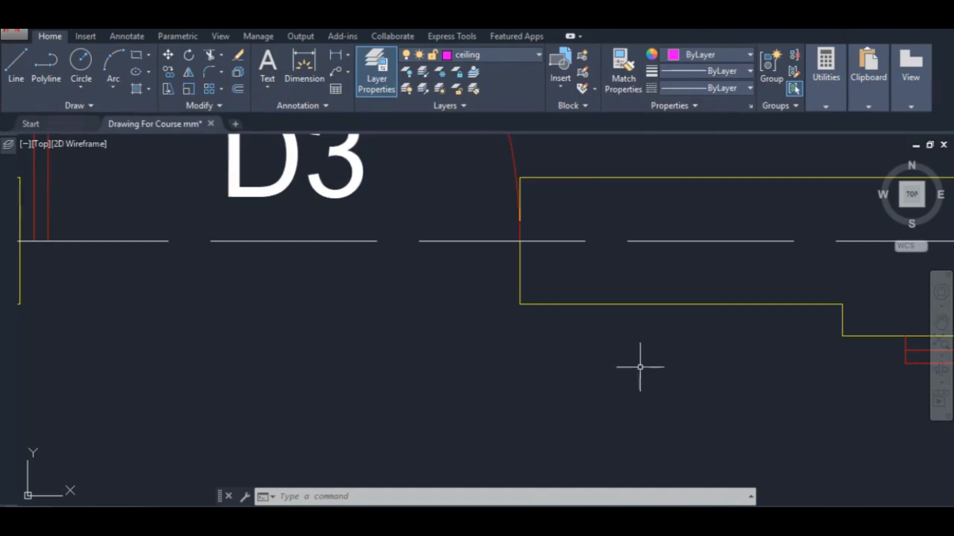
# Switch to AutoCAD and examine the rooms and doors between grids 3 and 4.
pyautogui.scroll(-5, 639, 366)
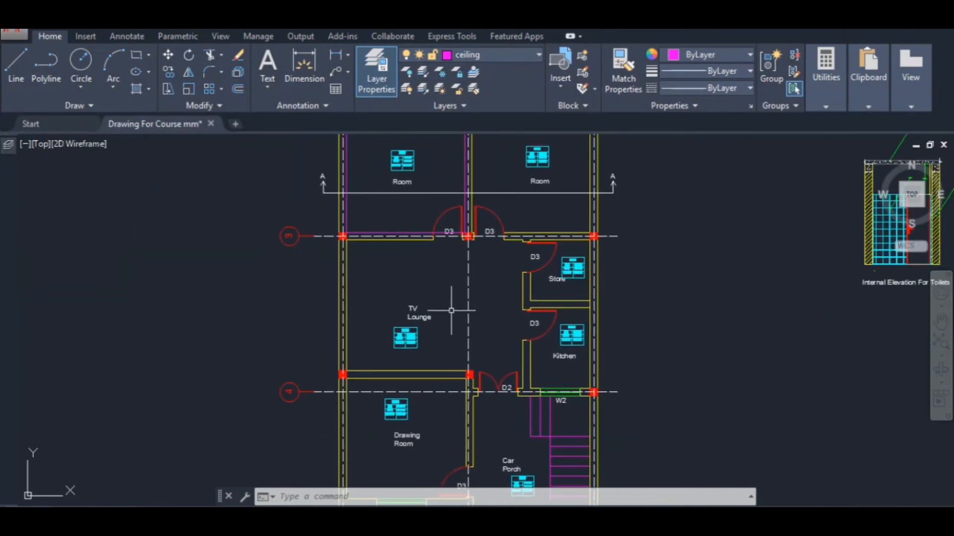
pyautogui.scroll(2, 417, 377)
pyautogui.moveTo(613, 371); pyautogui.dragTo(517, 348)
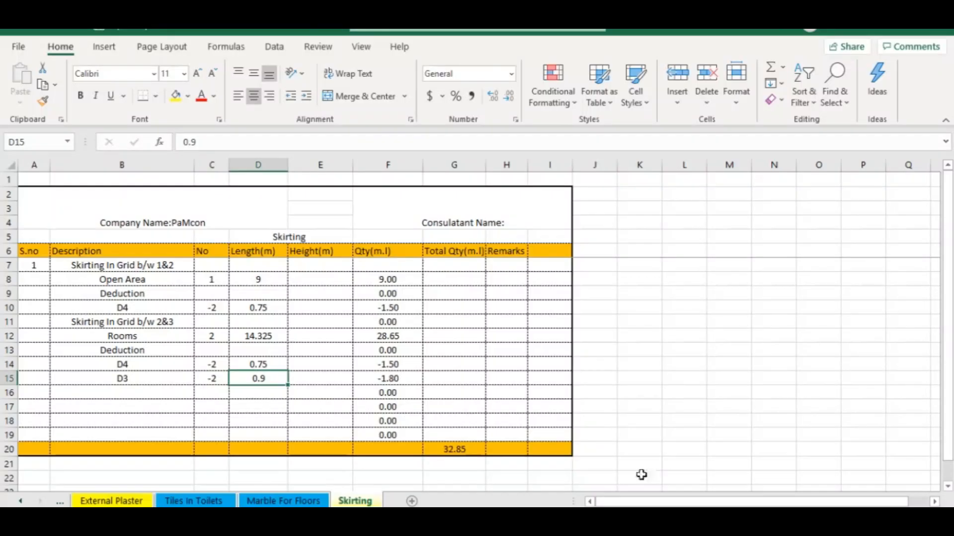
# In Excel, insert four blank rows at row 16 and fill the F15 quantity formula down to row 20.
pyautogui.moveTo(8, 392); pyautogui.dragTo(8, 435)
pyautogui.rightClick(8, 386)
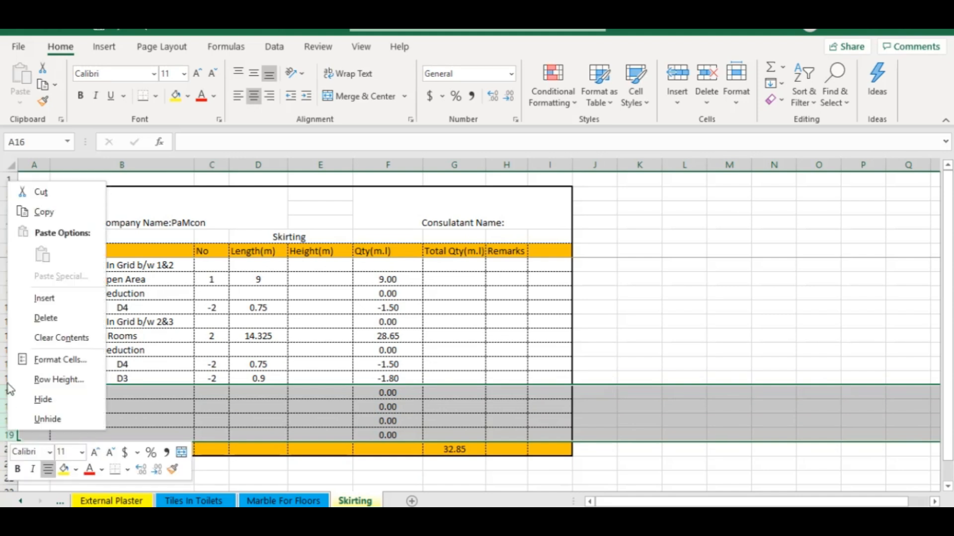
pyautogui.click(39, 298)
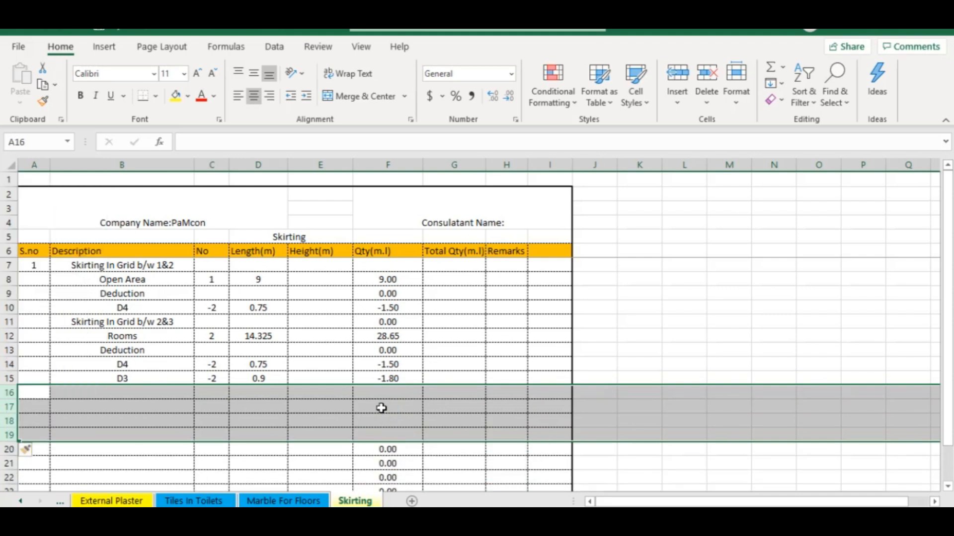
pyautogui.click(390, 380)
pyautogui.moveTo(426, 385); pyautogui.dragTo(423, 453)
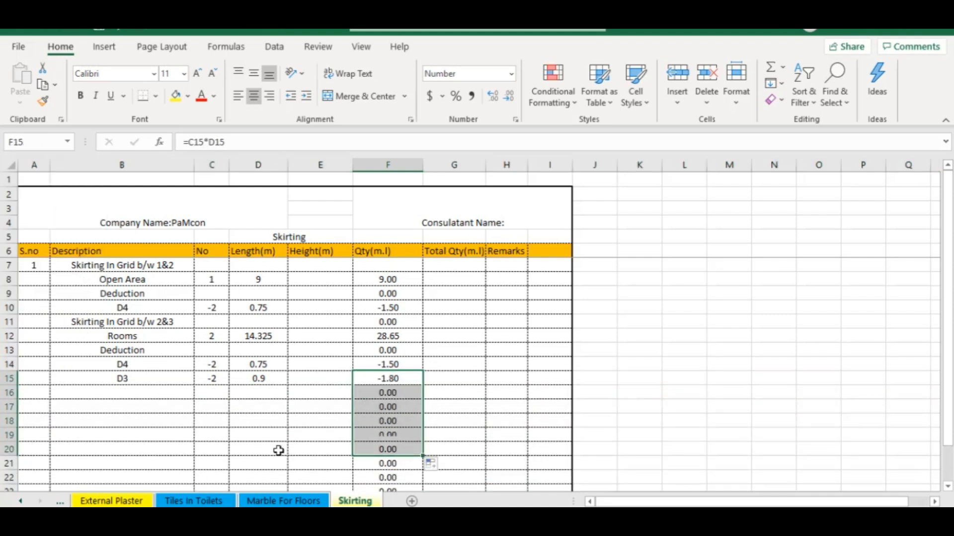
# Insert seven more rows at row 17 and fill the F16 quantity formula down to row 23.
pyautogui.scroll(-2, 108, 439)
pyautogui.scroll(1, 41, 392)
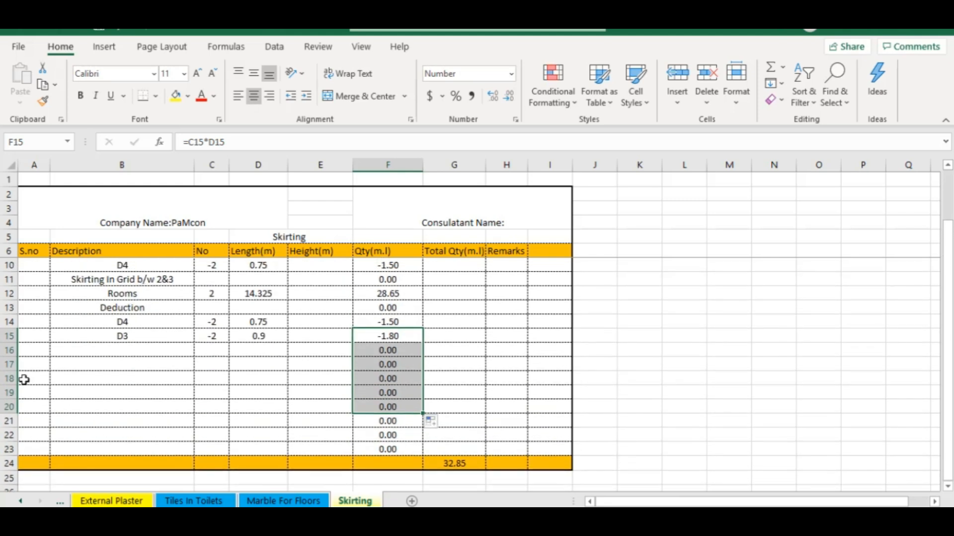
pyautogui.moveTo(10, 365); pyautogui.dragTo(9, 449)
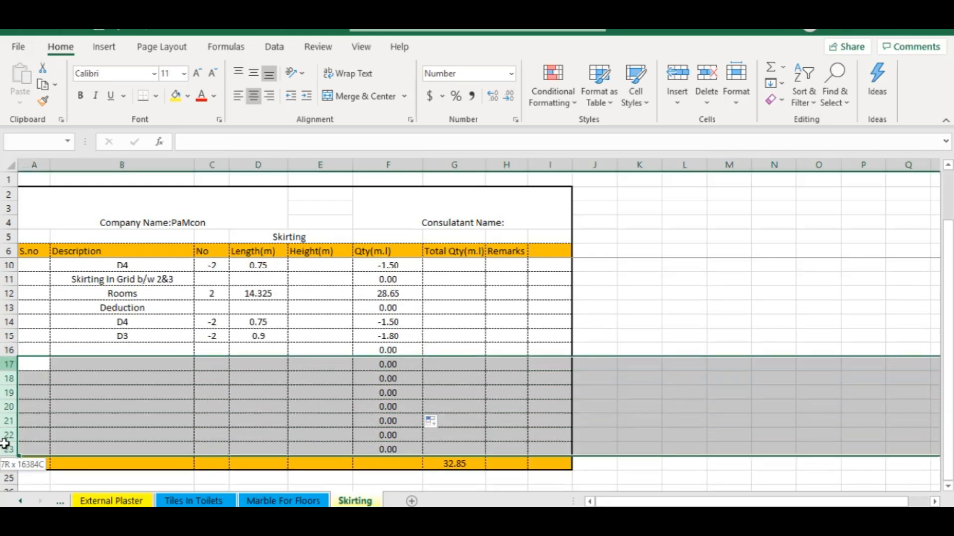
pyautogui.rightClick(9, 450)
pyautogui.click(55, 312)
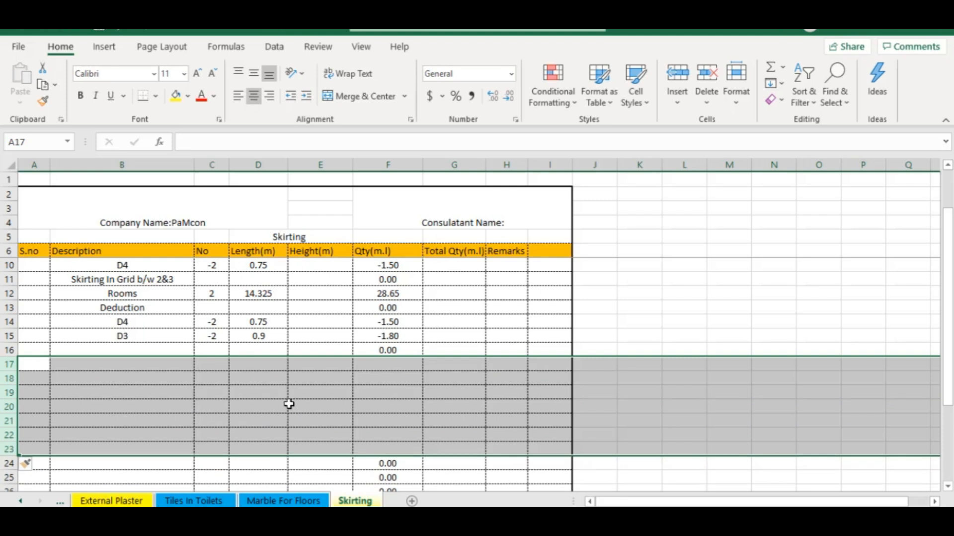
pyautogui.click(383, 351)
pyautogui.moveTo(421, 391); pyautogui.dragTo(421, 455)
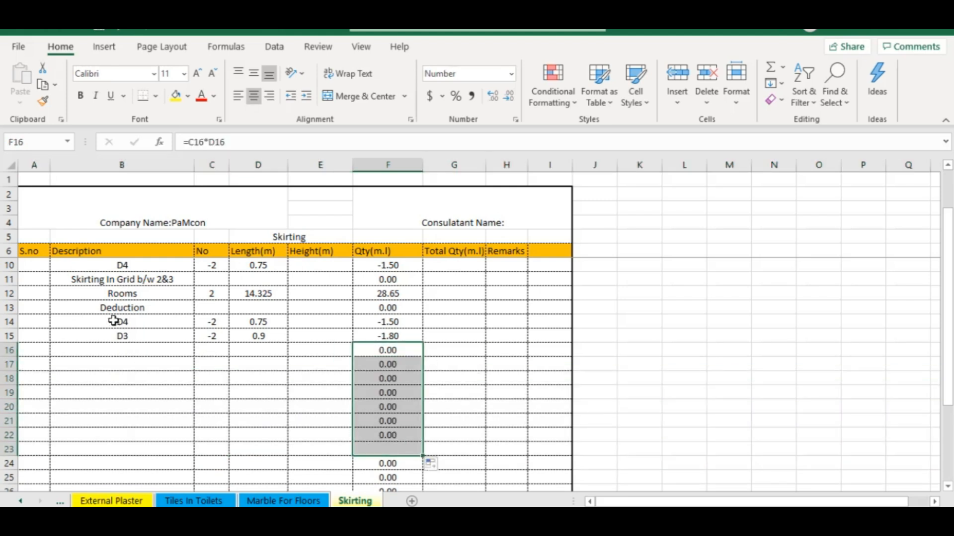
# Copy the grid heading from B11 into B16 and change it to "Skirting In Grid b/w 3&4".
pyautogui.click(122, 280)
pyautogui.rightClick(122, 281)
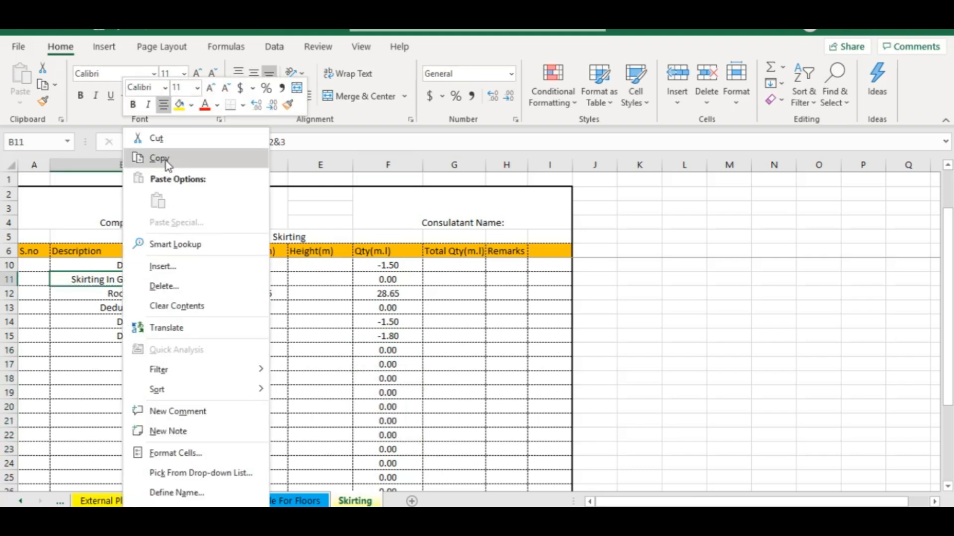
pyautogui.click(160, 158)
pyautogui.click(116, 349)
pyautogui.rightClick(116, 350)
pyautogui.click(154, 222)
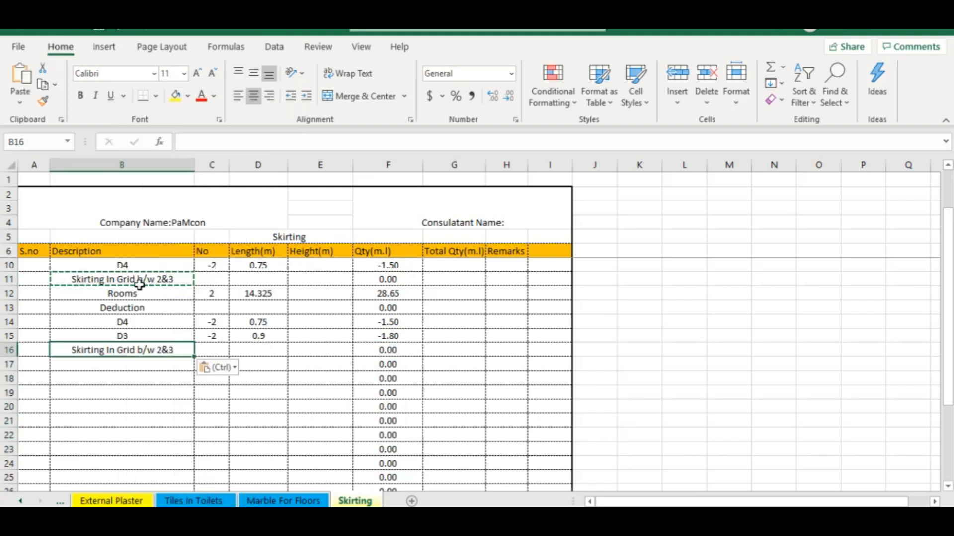
pyautogui.doubleClick(149, 353)
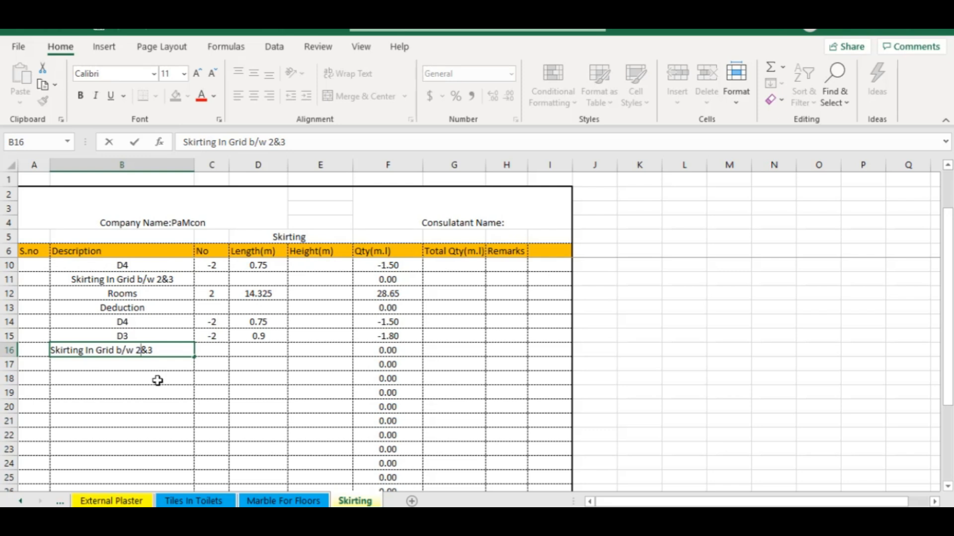
pyautogui.press('BackSpace')
pyautogui.write('3')
pyautogui.press('Return')
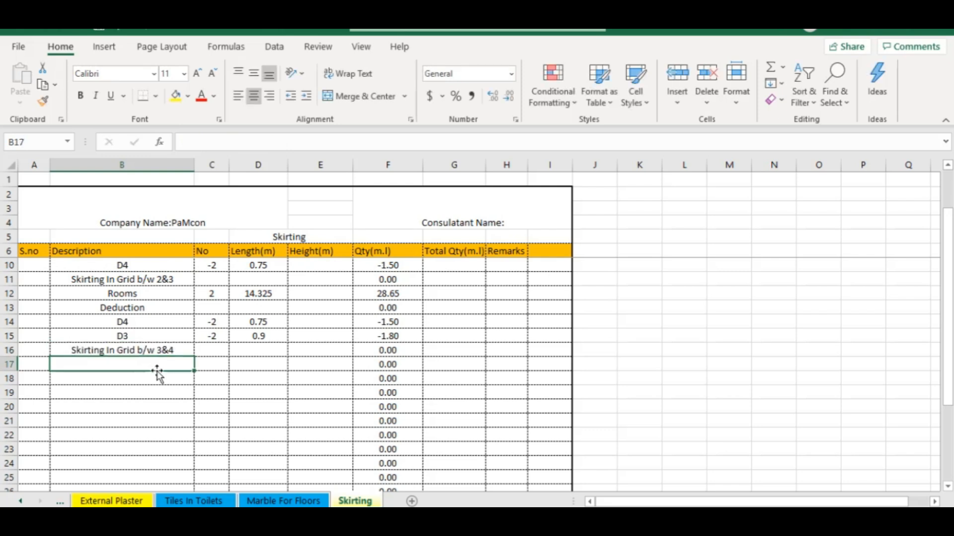
# Add a "TV Lounge" item in row 17 with a number of 1.
pyautogui.write('tv')
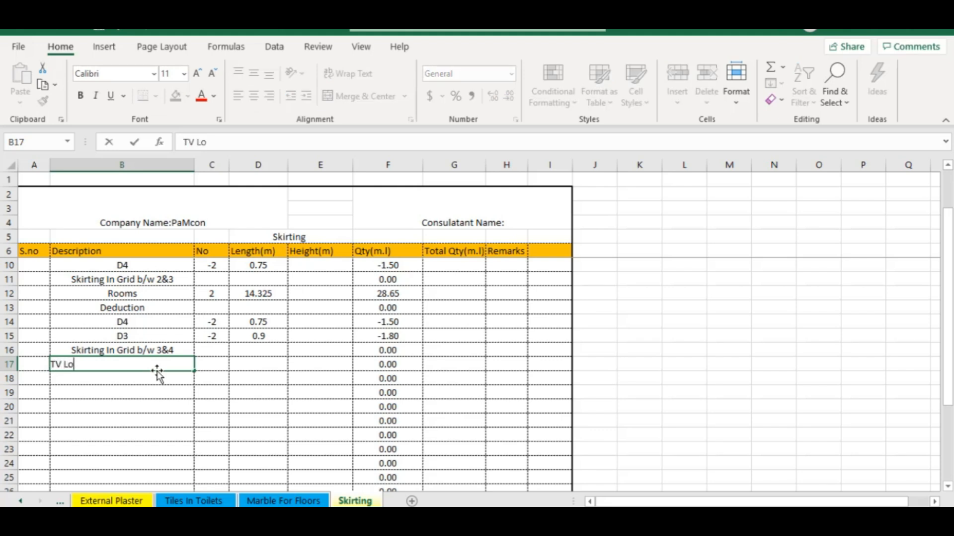
pyautogui.press('Tab')
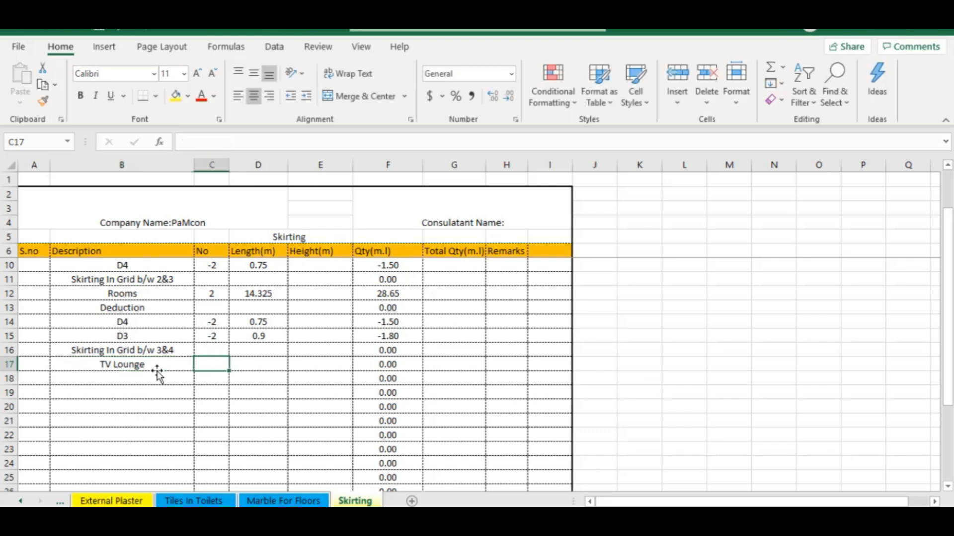
pyautogui.write('1')
pyautogui.press('Tab')
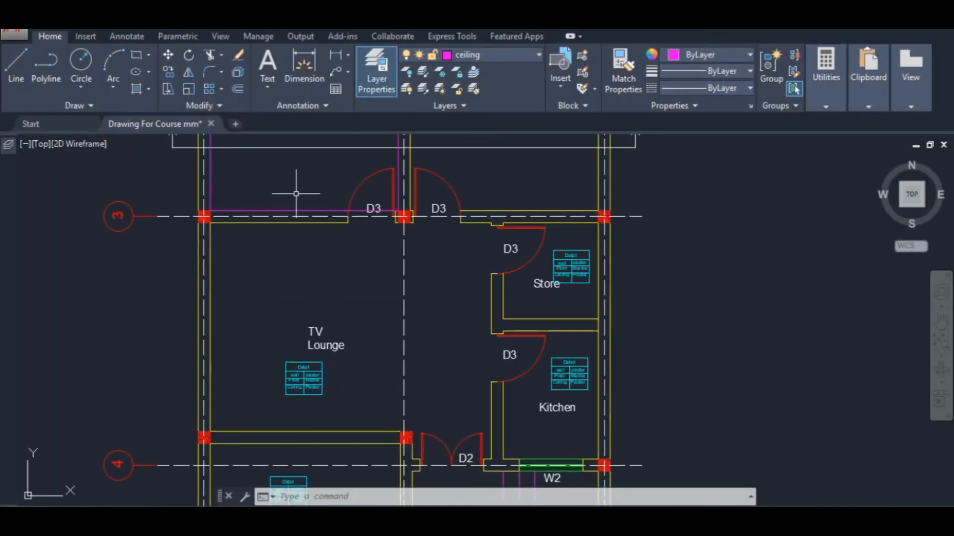
# In AutoCAD, start a polyline at the TV Lounge's northwest inner corner and trace its north and east walls down to the D2 wall.
pyautogui.write('pl')
pyautogui.press('Return')
pyautogui.scroll(4, 191, 215)
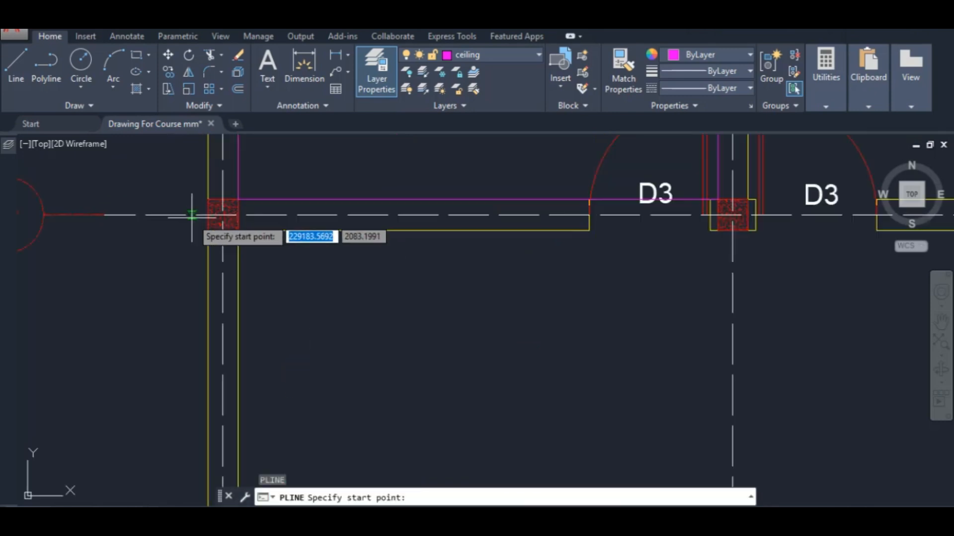
pyautogui.click(240, 215)
pyautogui.scroll(-4, 240, 218)
pyautogui.scroll(4, 516, 215)
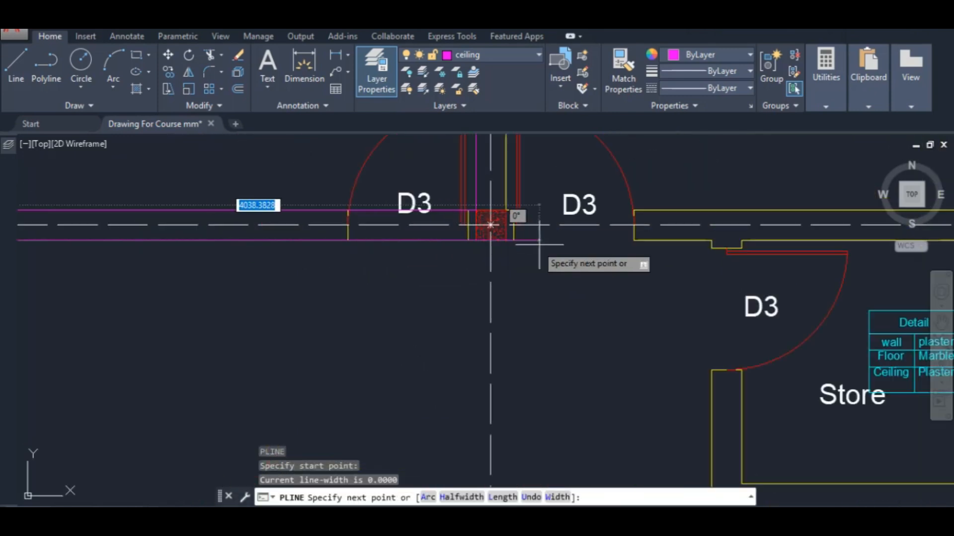
pyautogui.click(655, 240)
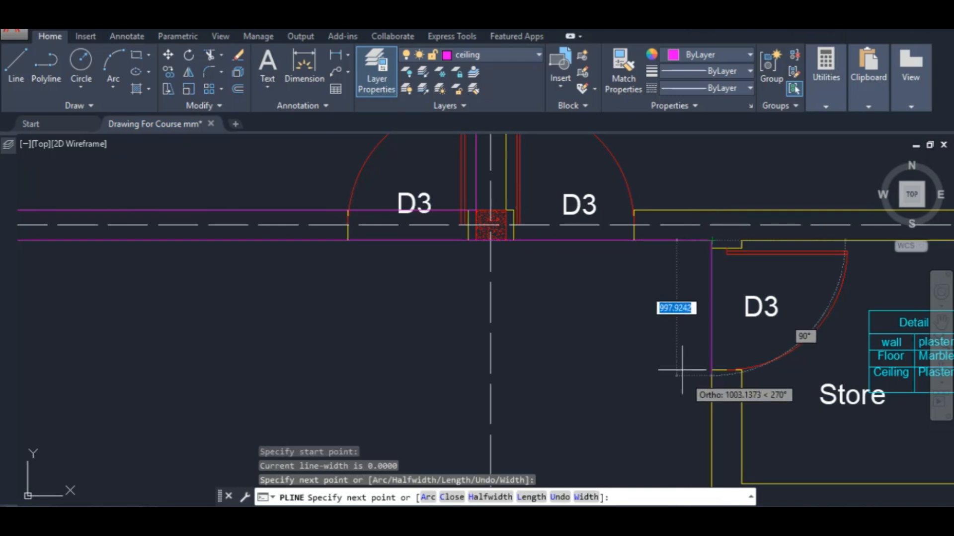
pyautogui.scroll(-2, 665, 313)
pyautogui.scroll(4, 646, 412)
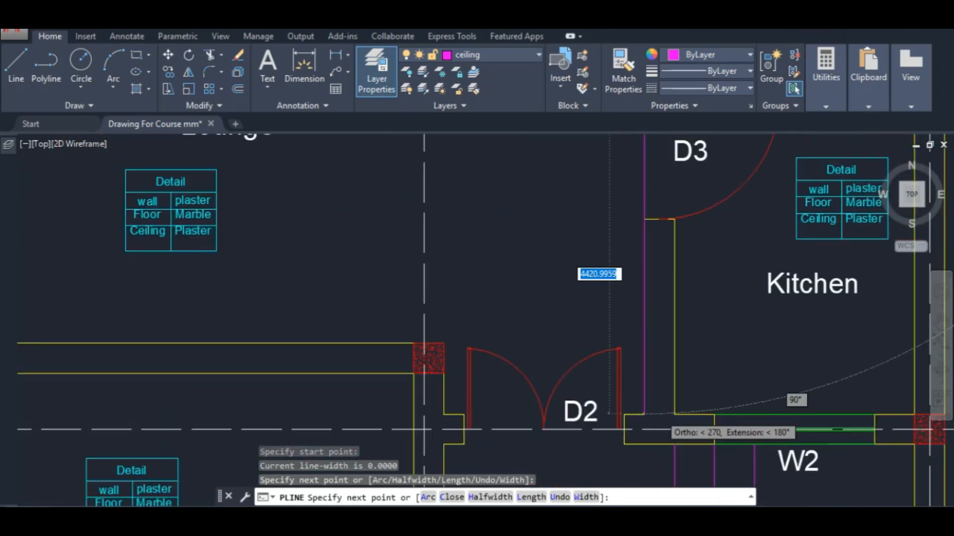
pyautogui.click(619, 415)
# Complete the TV Lounge perimeter polyline across door D2, up to the column, and along the south and west walls.
pyautogui.scroll(-2, 611, 417)
pyautogui.scroll(2, 315, 351)
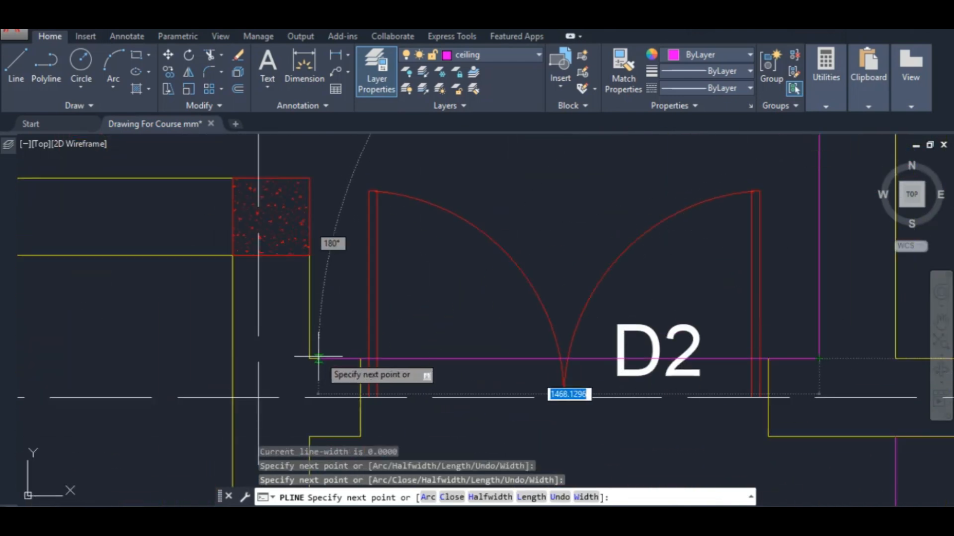
pyautogui.click(309, 179)
pyautogui.scroll(-3, 313, 199)
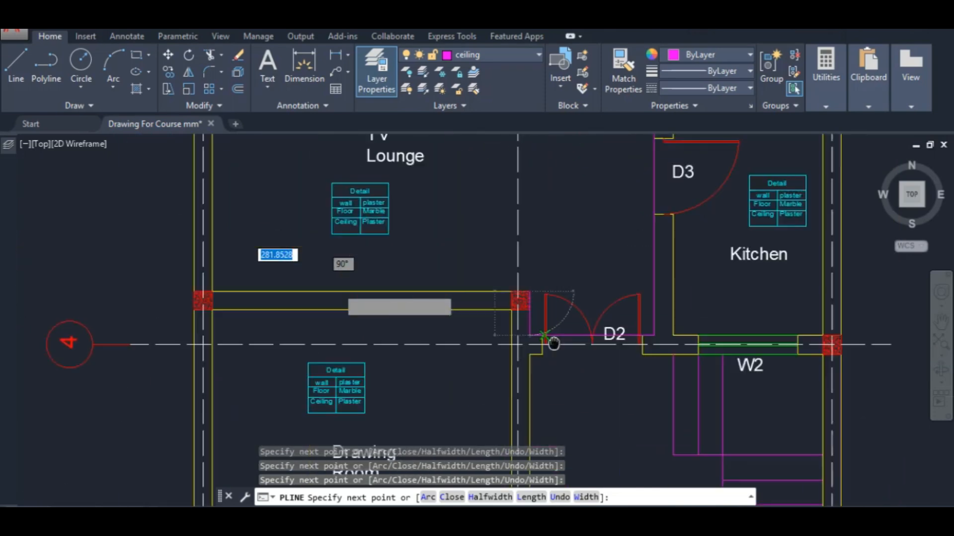
pyautogui.click(255, 309)
pyautogui.scroll(2, 277, 206)
pyautogui.scroll(-2, 298, 341)
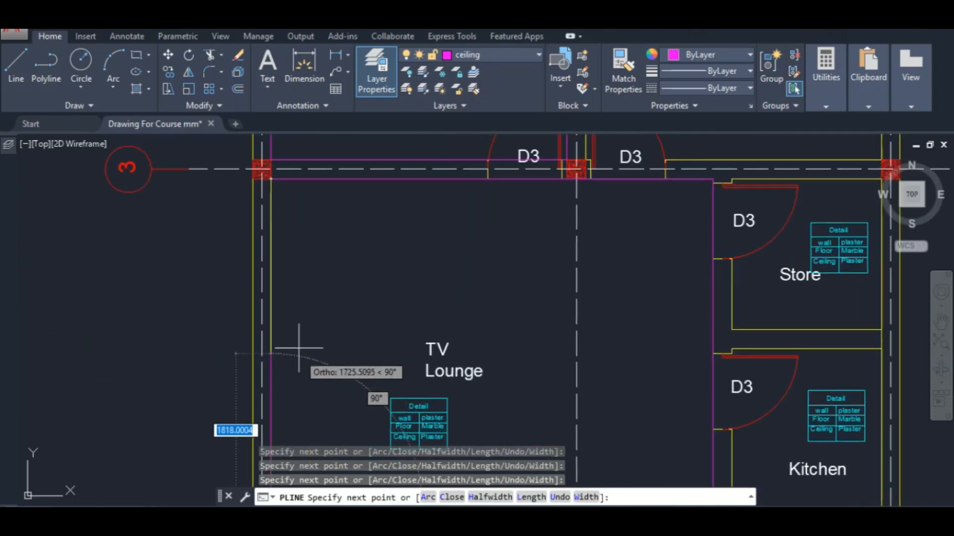
pyautogui.press('Escape')
# List the properties of the TV Lounge perimeter polyline to read its length.
pyautogui.scroll(-4, 378, 233)
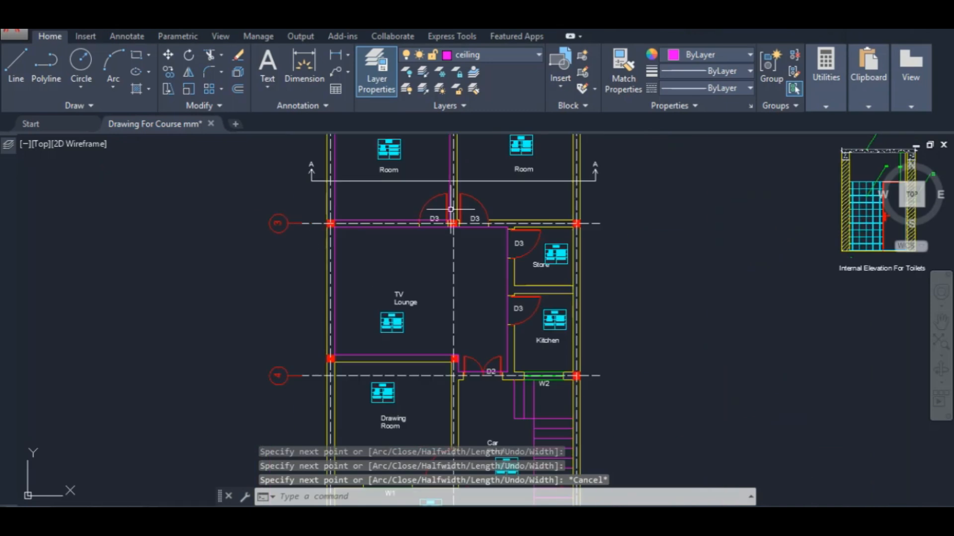
pyautogui.scroll(5, 516, 379)
pyautogui.scroll(-2, 473, 230)
pyautogui.scroll(2, 485, 311)
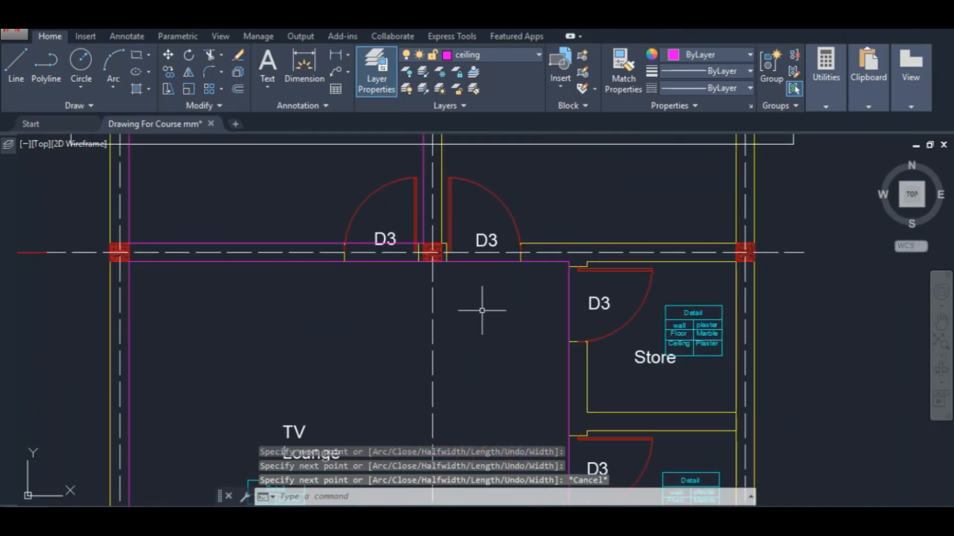
pyautogui.click(480, 261)
pyautogui.write('LI')
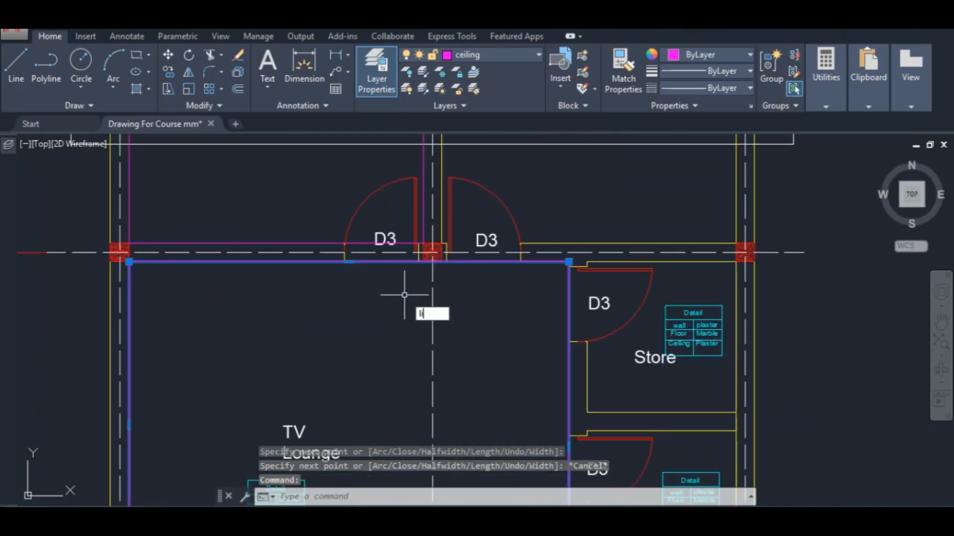
pyautogui.press('Return')
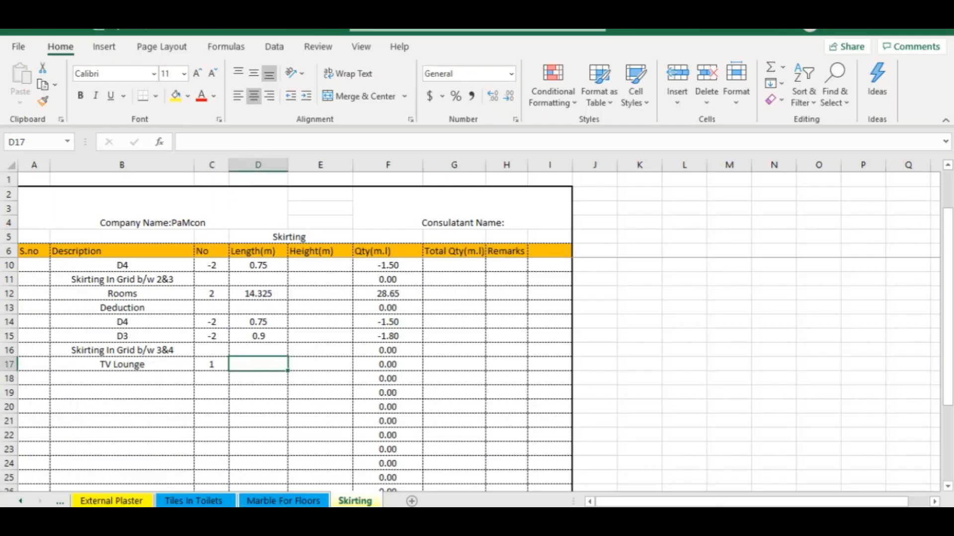
# Switch to Excel, set the TV Lounge length to 19.5 m and enter a "Deduction" heading in B18.
pyautogui.write('19')
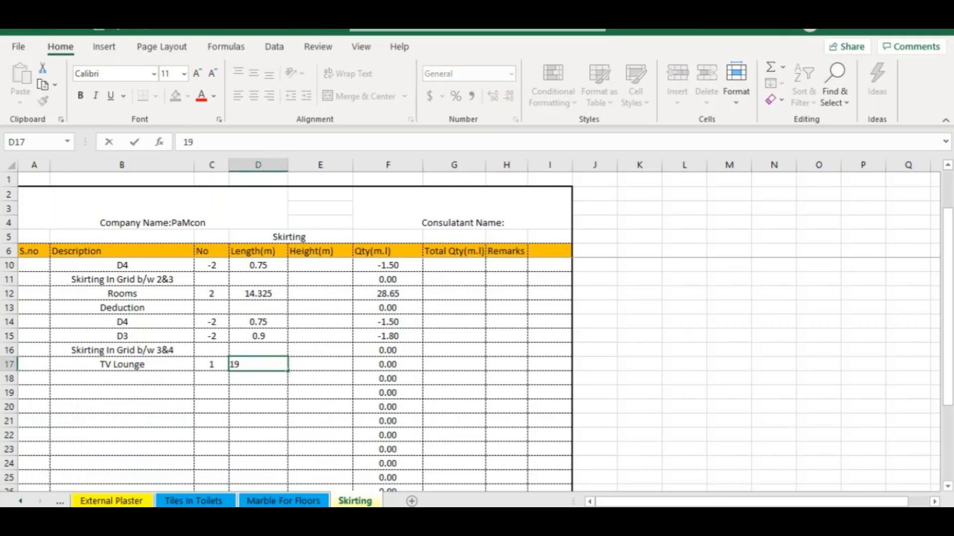
pyautogui.write('.5')
pyautogui.press('Tab')
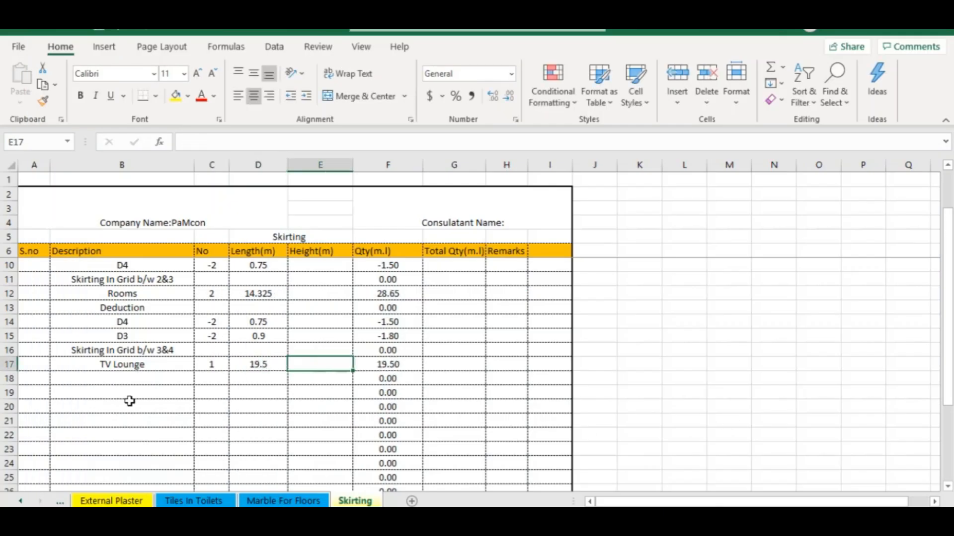
pyautogui.click(104, 378)
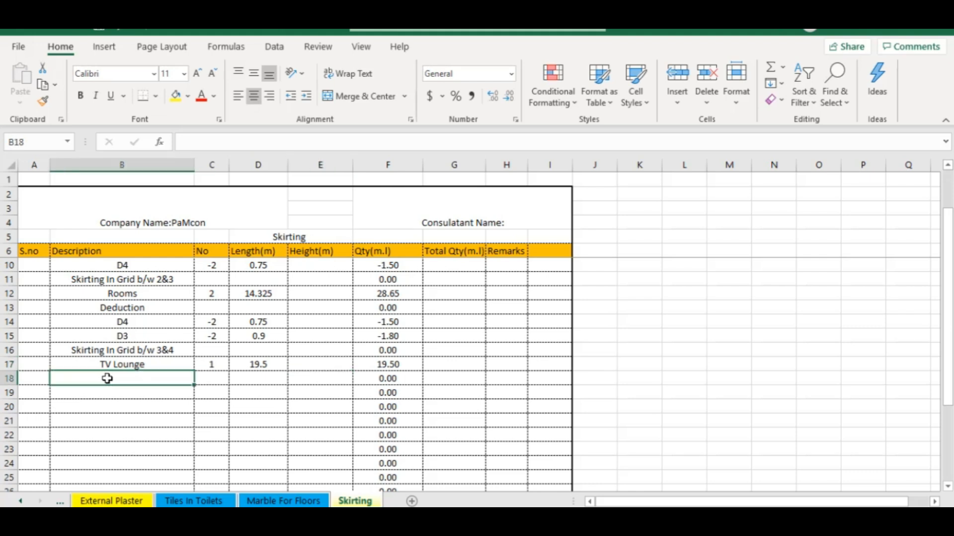
pyautogui.write('Deduction')
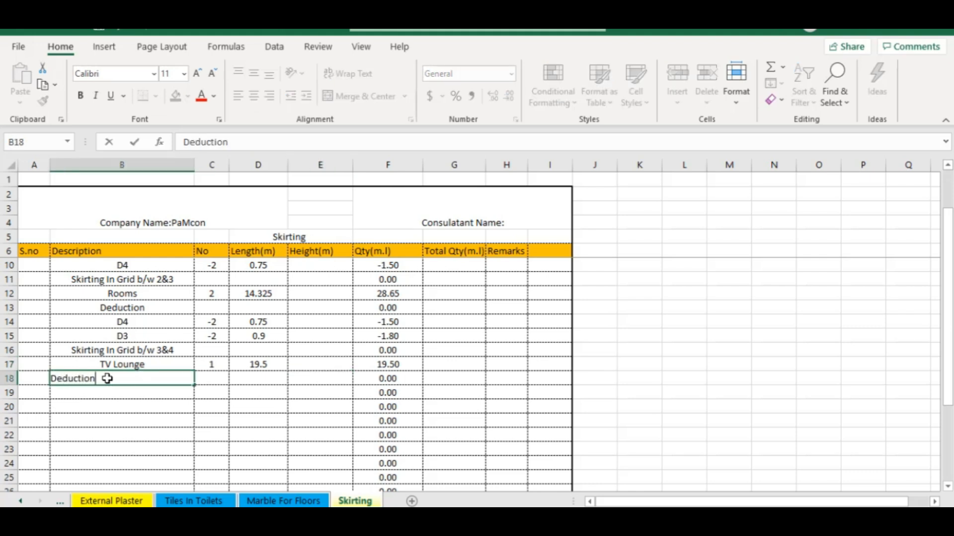
pyautogui.press('Return')
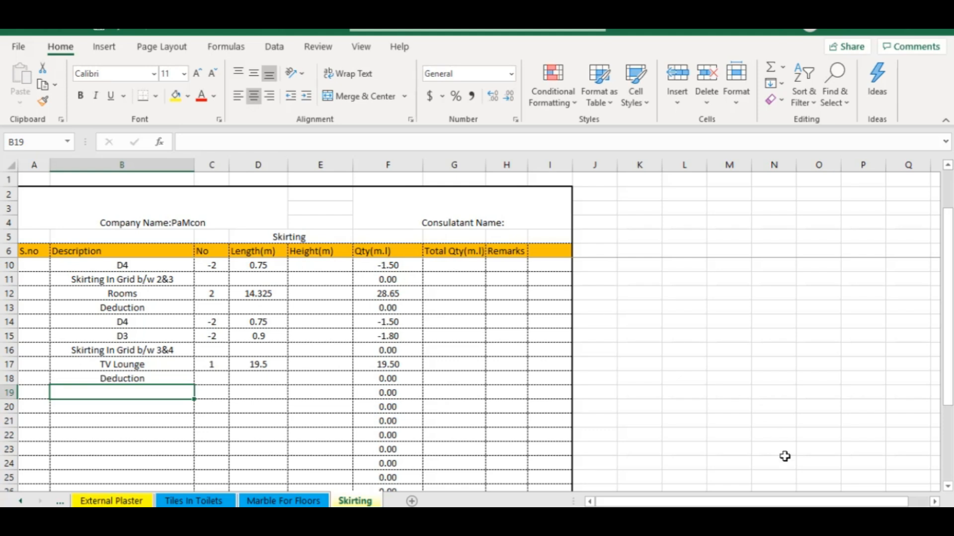
# Switch to AutoCAD and count the D3 and D2 doors around the TV Lounge.
pyautogui.hotkey('alt', 'Tab')
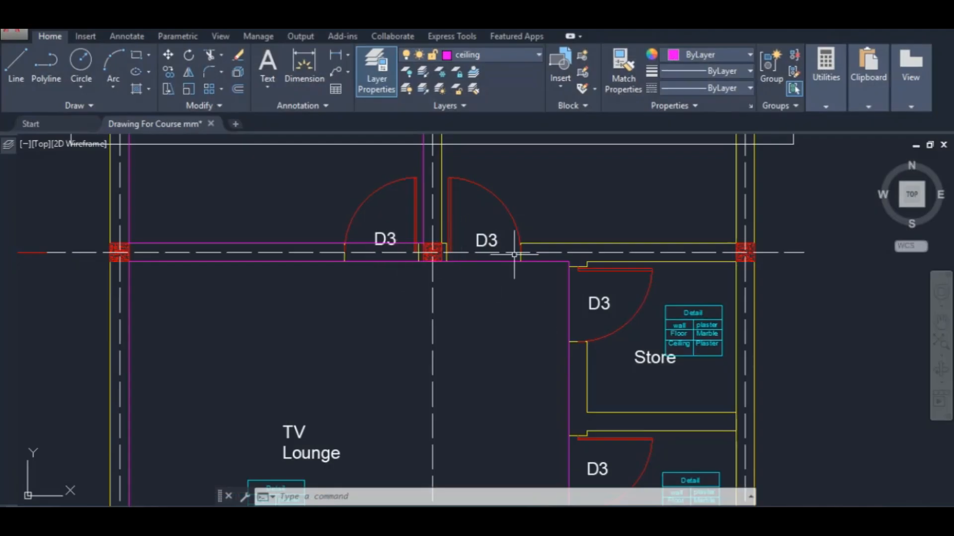
pyautogui.scroll(-5, 566, 258)
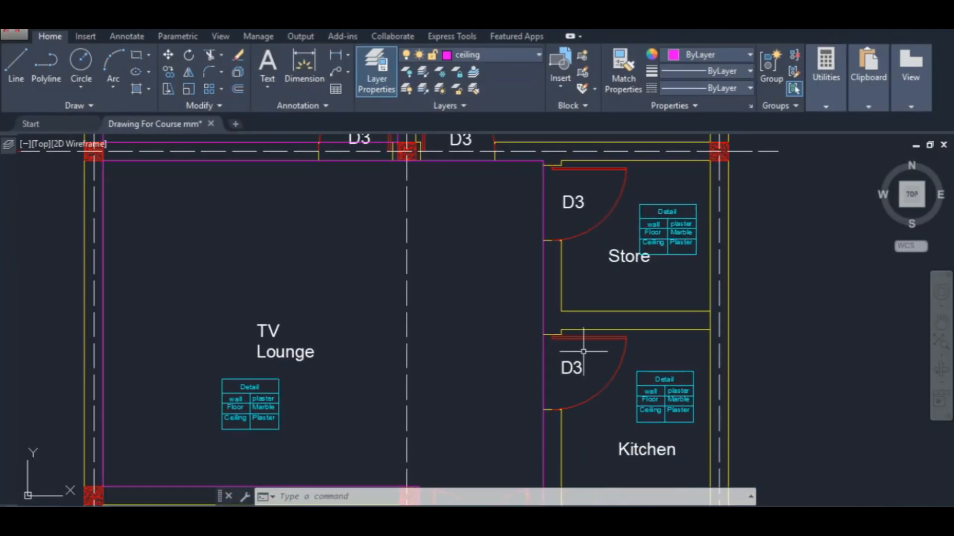
pyautogui.scroll(-4, 522, 341)
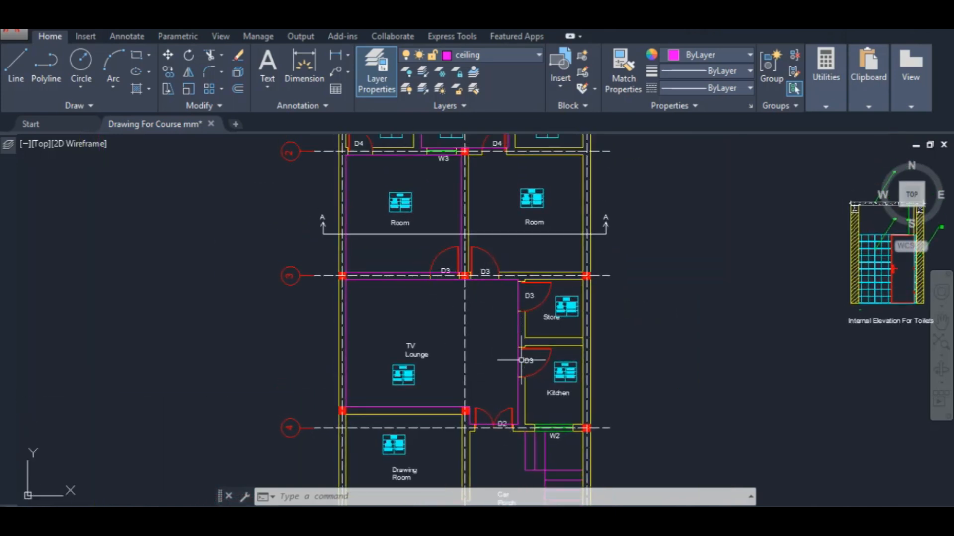
pyautogui.scroll(-1, 503, 400)
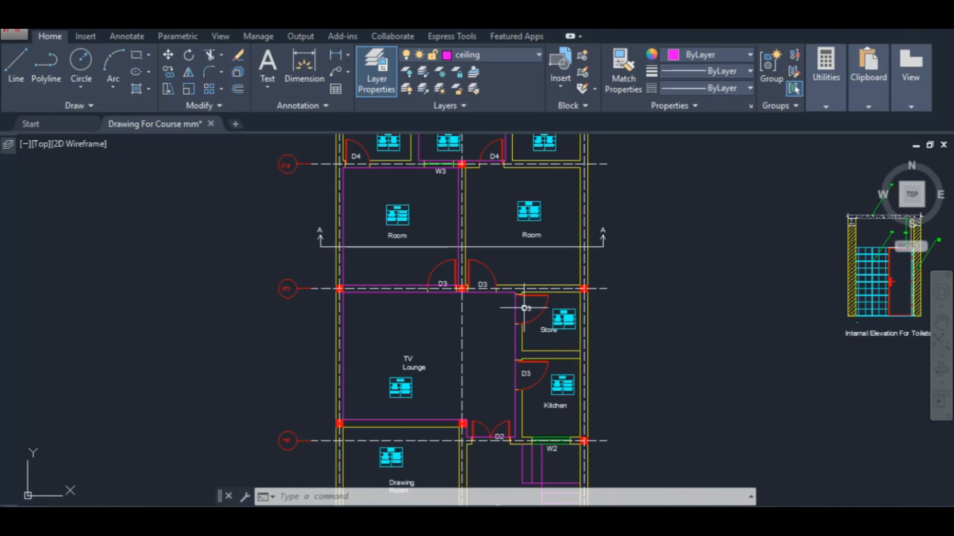
pyautogui.scroll(1, 511, 412)
pyautogui.scroll(2, 497, 416)
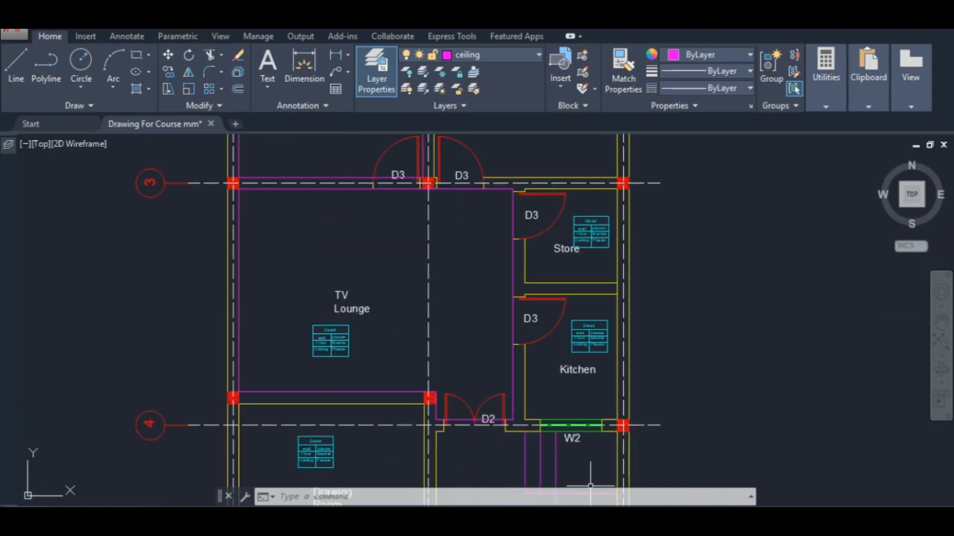
# In Excel, copy the D3 deduction from row 15 to row 19 and set its number to -4.
pyautogui.hotkey('alt', 'Tab')
pyautogui.moveTo(96, 337); pyautogui.dragTo(366, 334)
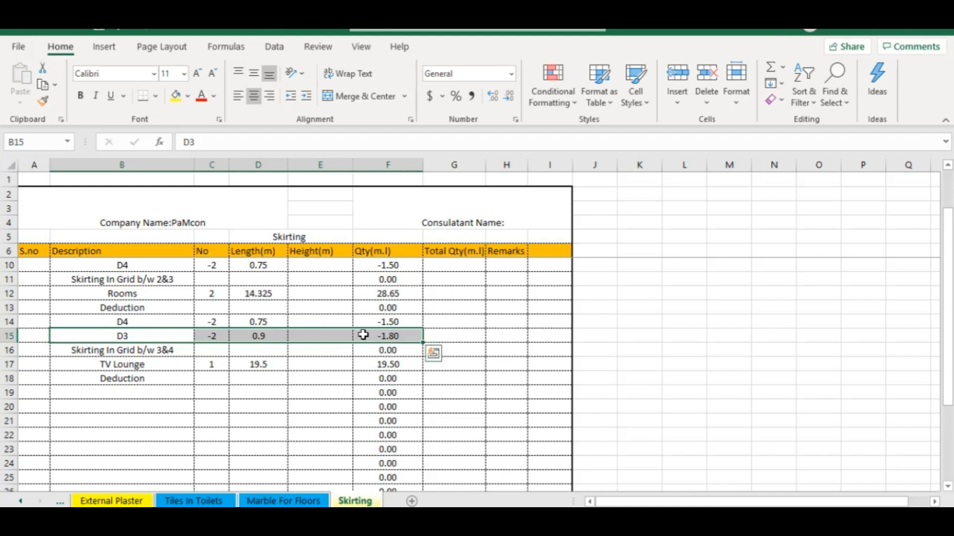
pyautogui.rightClick(363, 336)
pyautogui.click(403, 160)
pyautogui.click(124, 392)
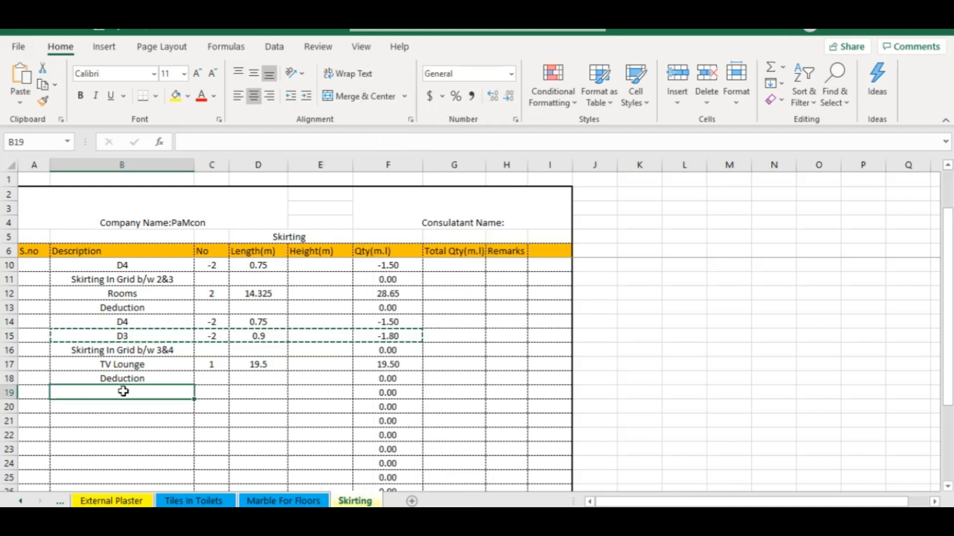
pyautogui.hotkey('ctrl', 'v')
pyautogui.doubleClick(217, 393)
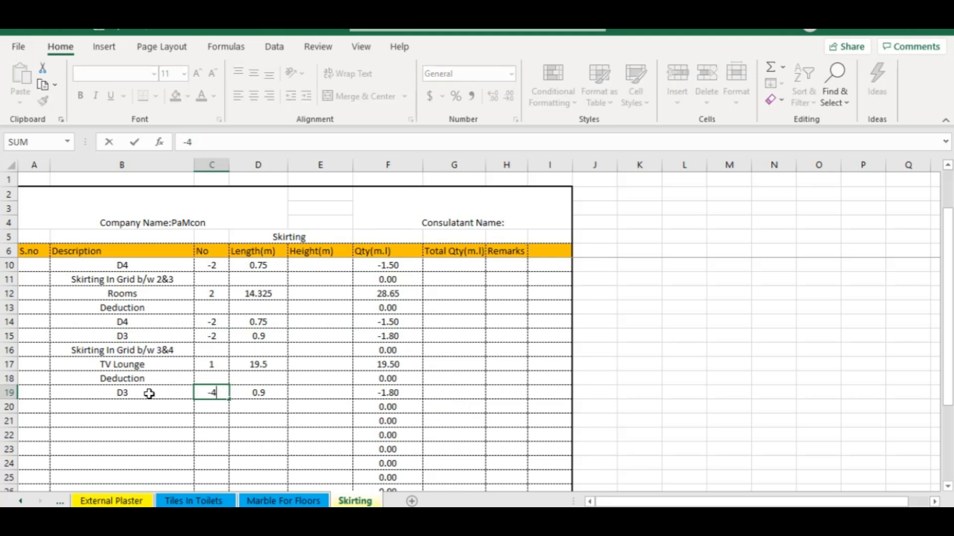
pyautogui.write('4')
# Add a D2 deduction in row 20 with the number -1.
pyautogui.click(128, 404)
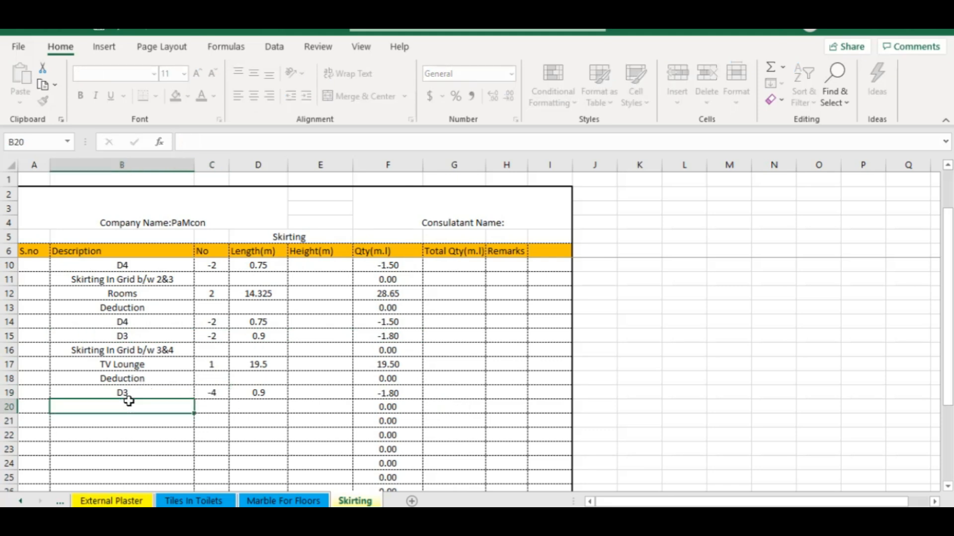
pyautogui.write('D2')
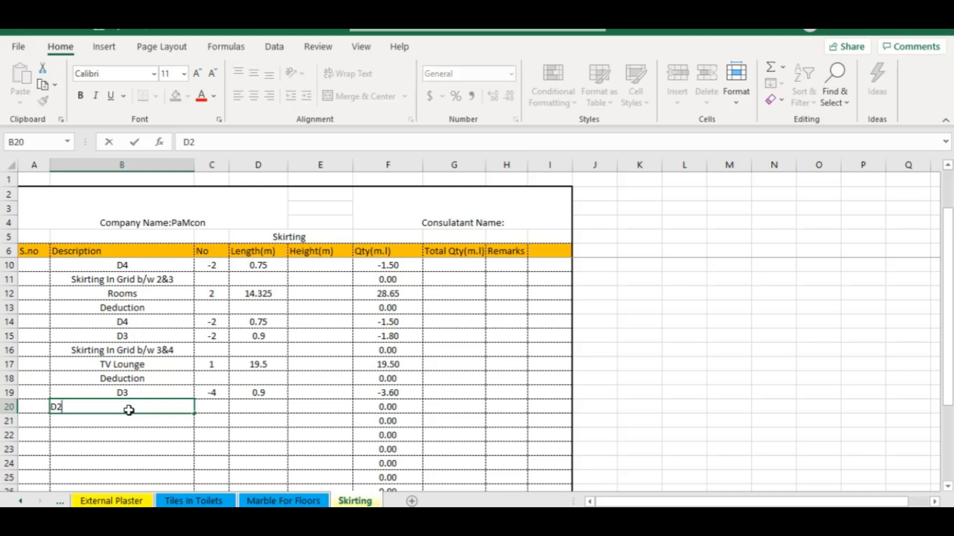
pyautogui.press('Tab')
pyautogui.write('-')
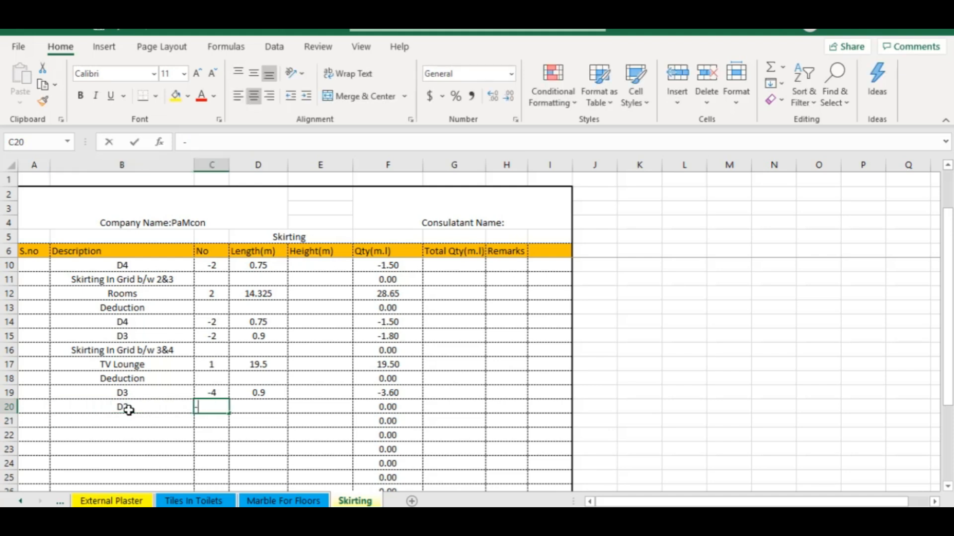
pyautogui.write('1')
pyautogui.press('Tab')
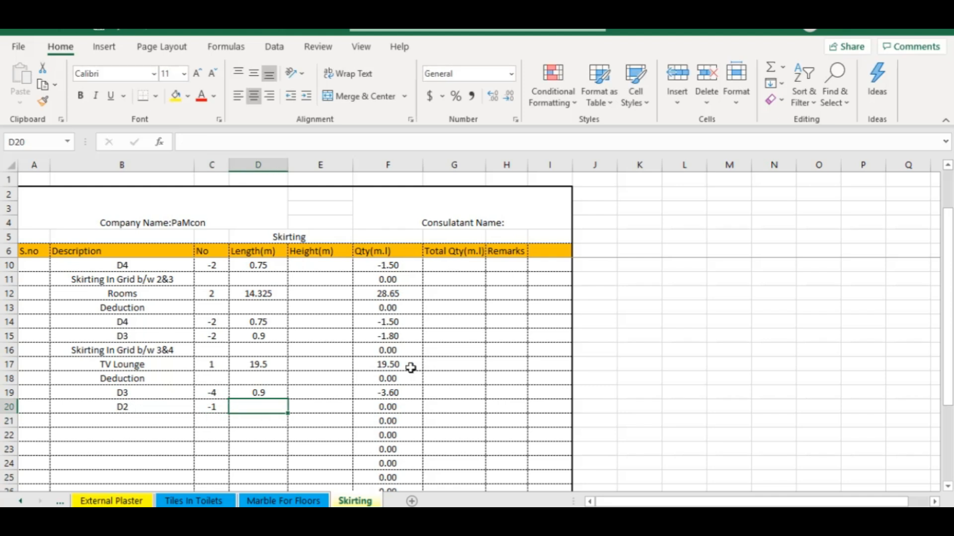
# Switch to AutoCAD and measure the width of the D2 door opening with a temporary aligned dimension.
pyautogui.hotkey('alt', 'Tab')
pyautogui.scroll(3, 446, 365)
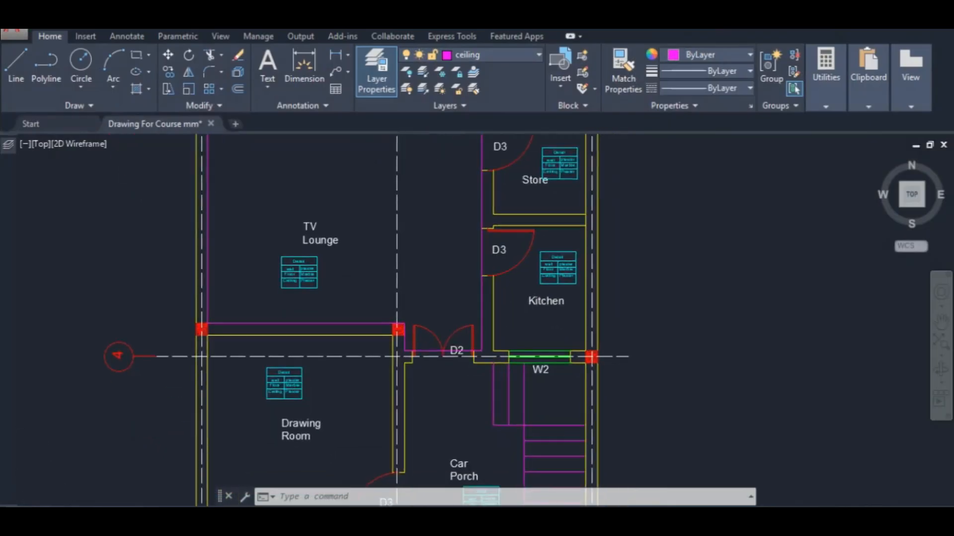
pyautogui.write('dal')
pyautogui.press('Return')
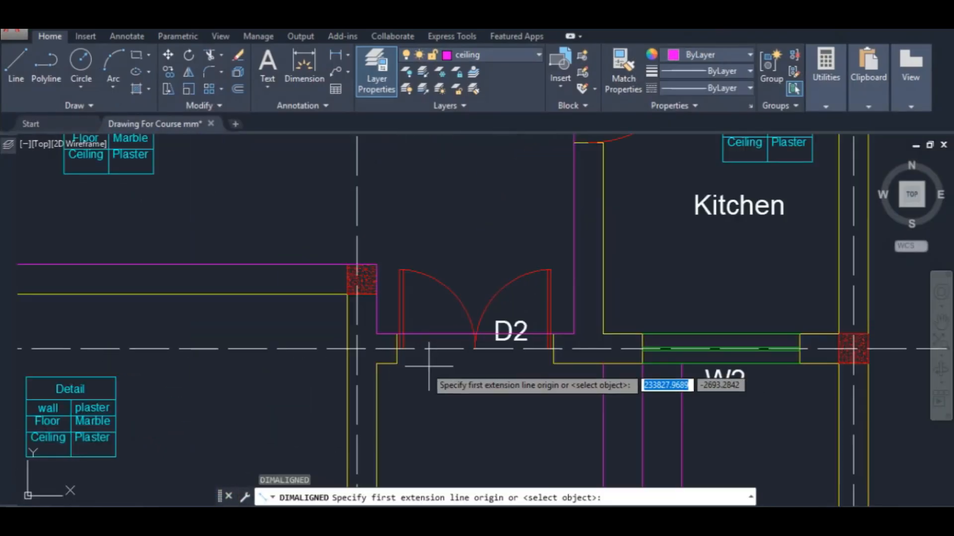
pyautogui.click(397, 364)
pyautogui.click(552, 364)
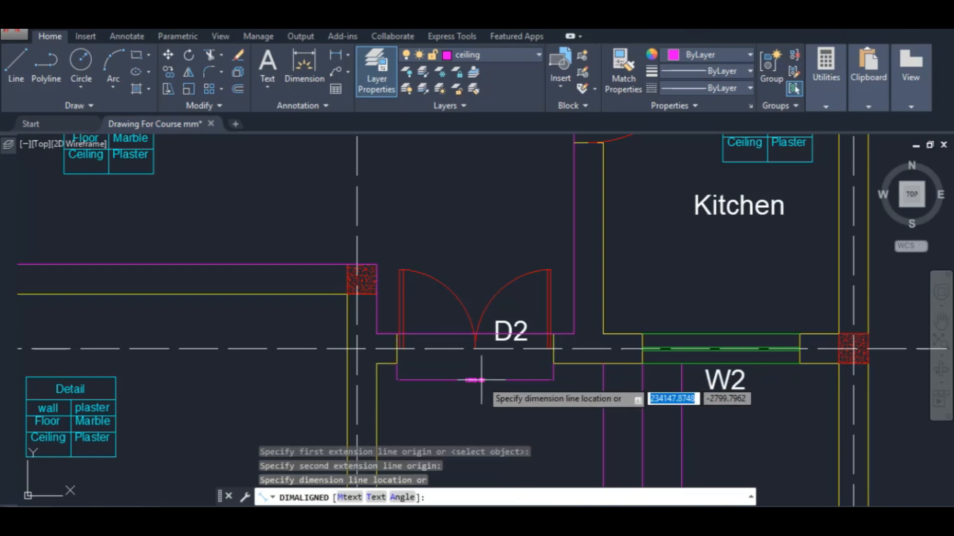
pyautogui.scroll(5, 477, 387)
pyautogui.press('Escape')
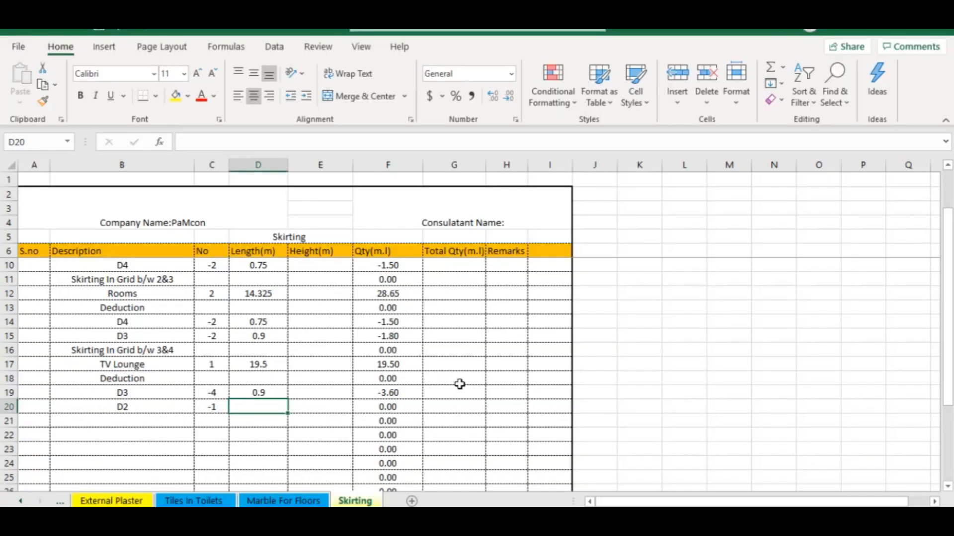
# In Excel, set the D2 length to 1.2 m and add a Store row beneath it with the number 1.
pyautogui.write('1.2')
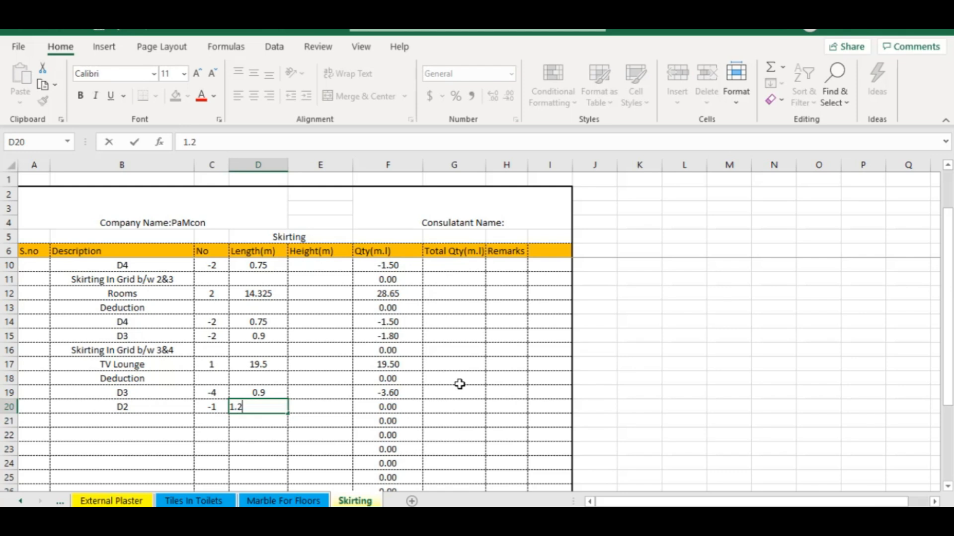
pyautogui.press('Tab')
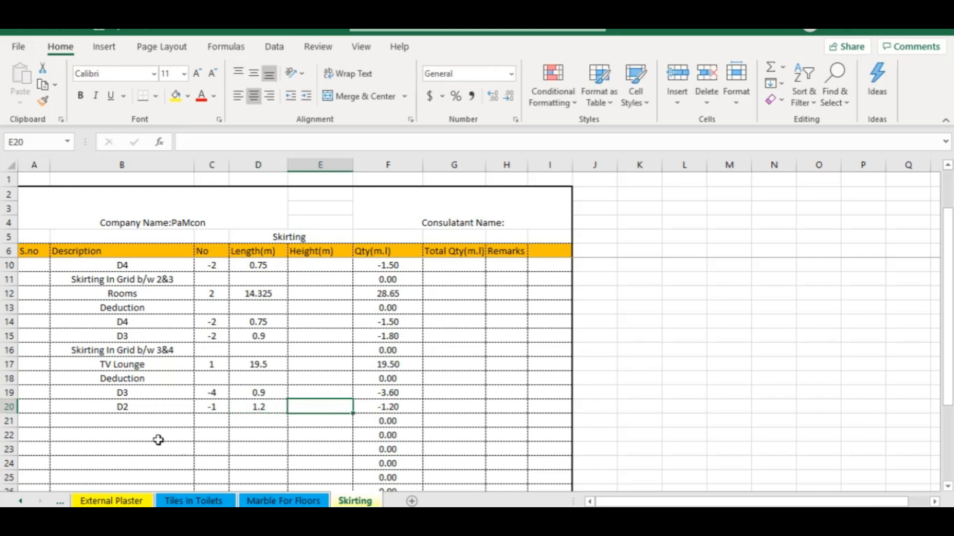
pyautogui.click(134, 423)
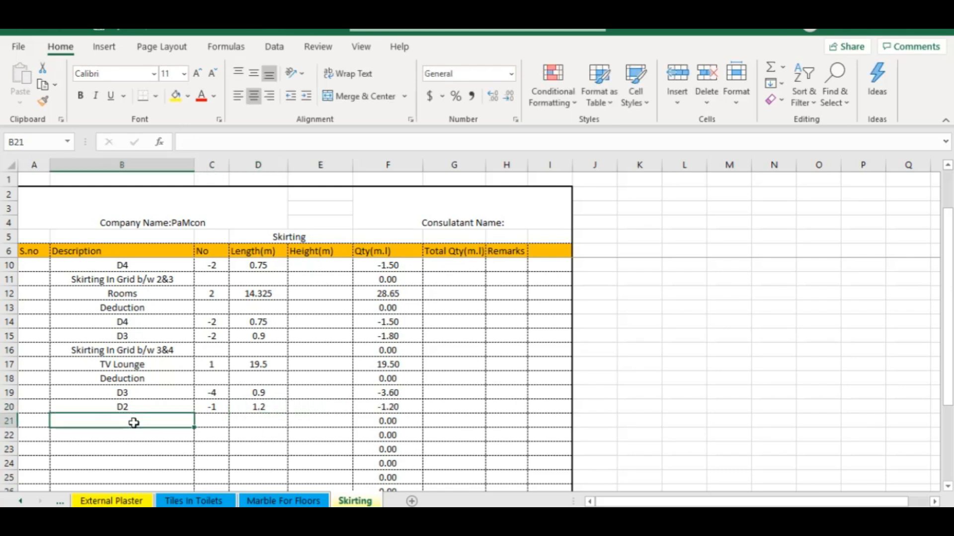
pyautogui.write('sTO')
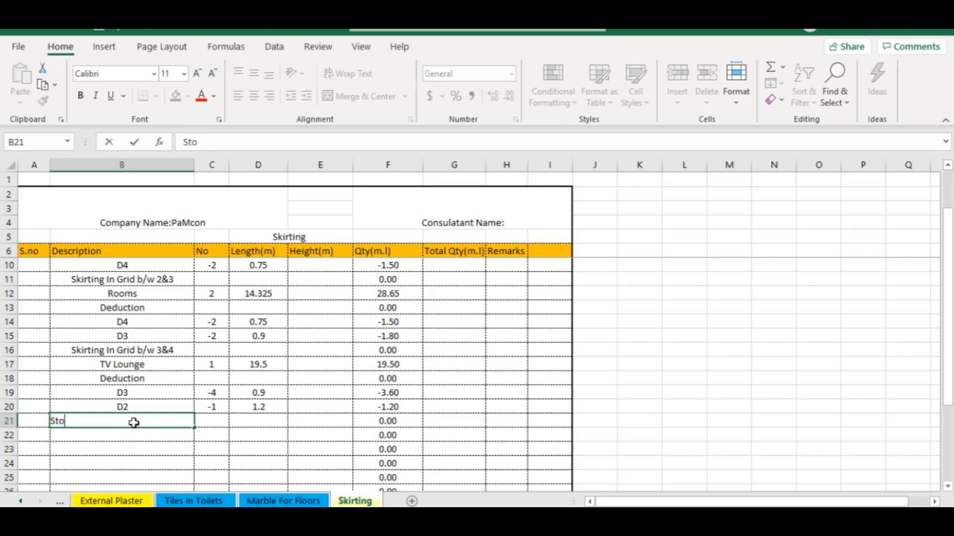
pyautogui.write('re')
pyautogui.press('Tab')
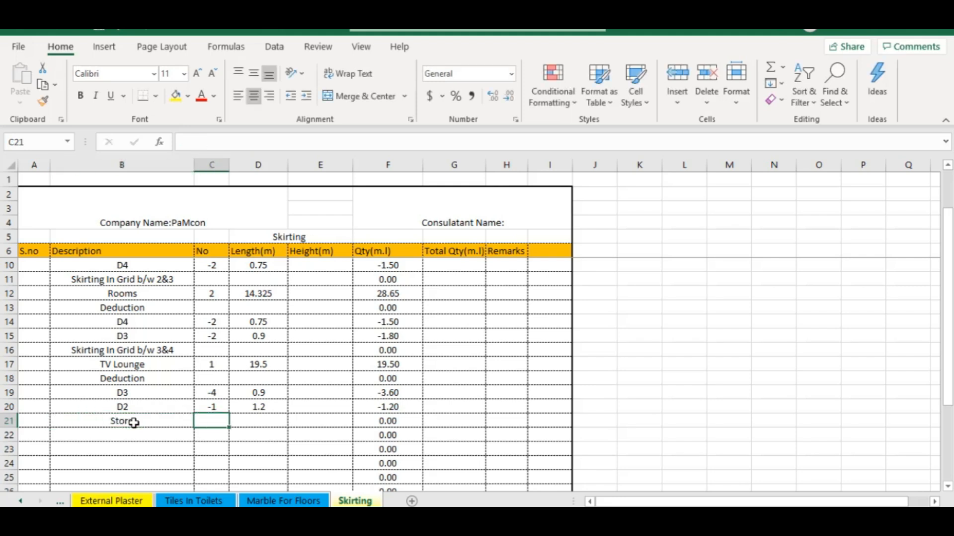
pyautogui.write('1')
pyautogui.press('Tab')
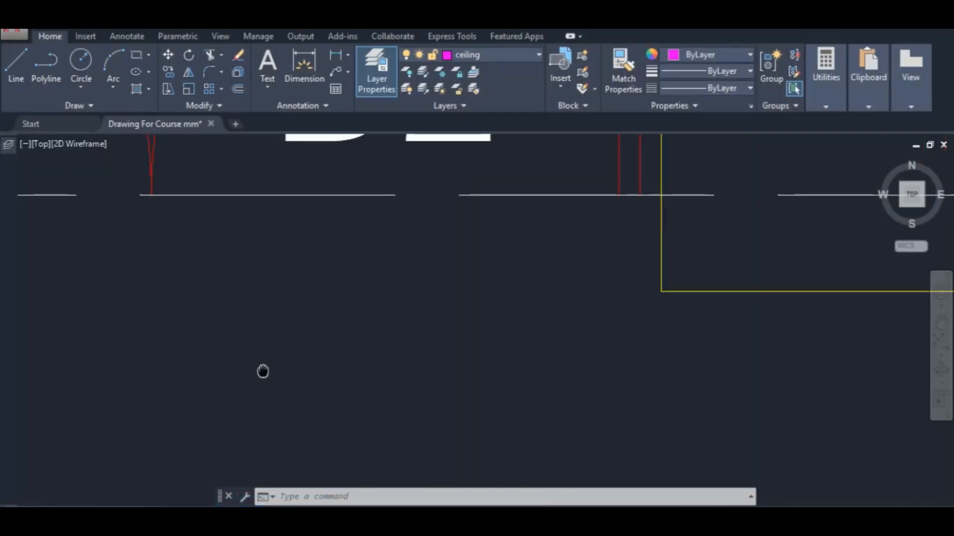
# In AutoCAD, draw a rectangle along the Store's inner walls from its northwest corner to its southeast corner.
pyautogui.moveTo(340, 389); pyautogui.dragTo(331, 440)
pyautogui.moveTo(413, 313); pyautogui.dragTo(400, 469)
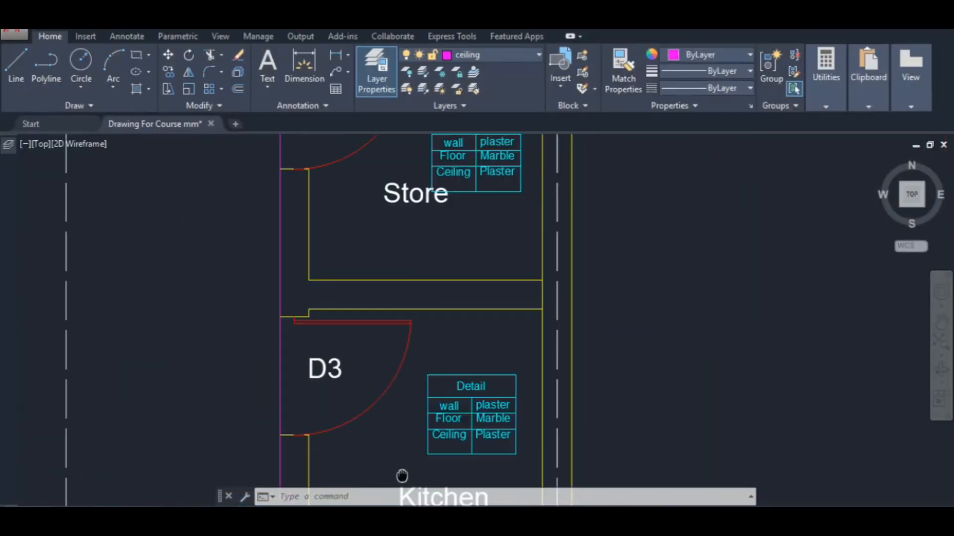
pyautogui.moveTo(358, 170); pyautogui.dragTo(353, 351)
pyautogui.write('rec')
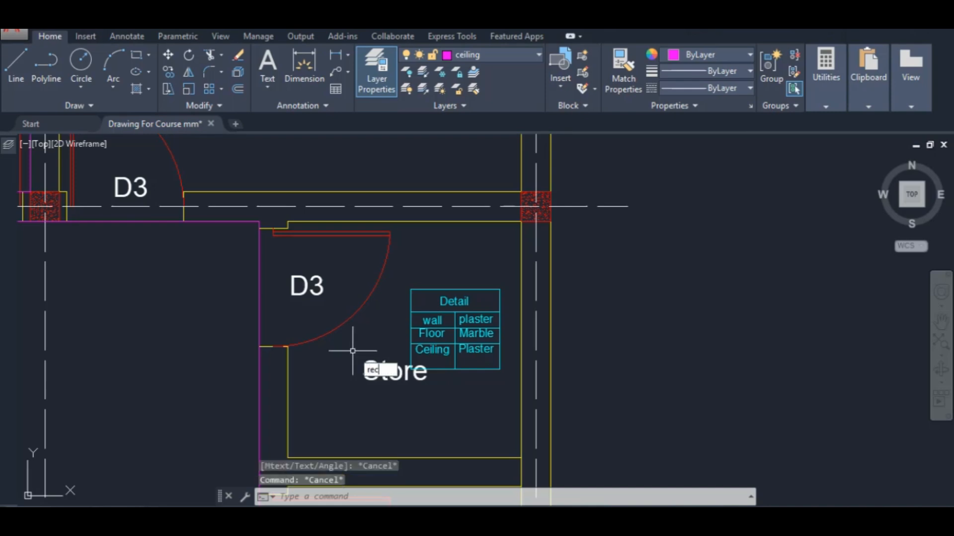
pyautogui.press('Return')
pyautogui.scroll(2, 336, 303)
pyautogui.click(259, 172)
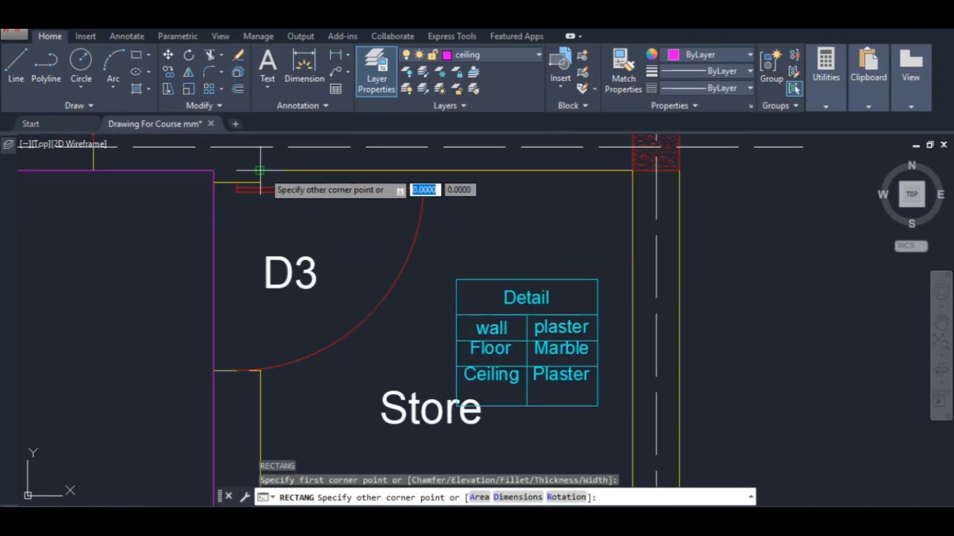
pyautogui.moveTo(391, 287); pyautogui.dragTo(362, 204)
pyautogui.moveTo(415, 382); pyautogui.dragTo(392, 304)
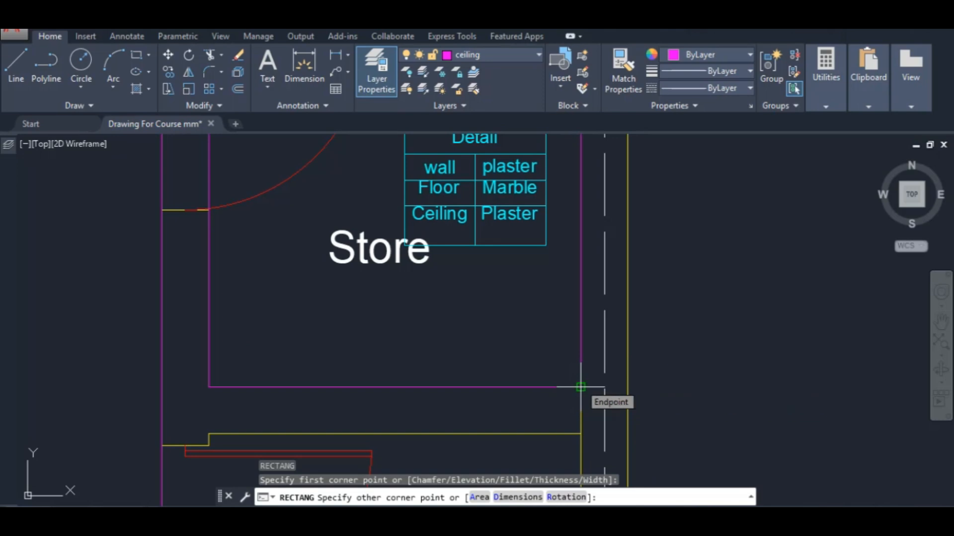
pyautogui.click(580, 387)
# List the properties of the Store rectangle to read its perimeter.
pyautogui.click(492, 388)
pyautogui.write('li')
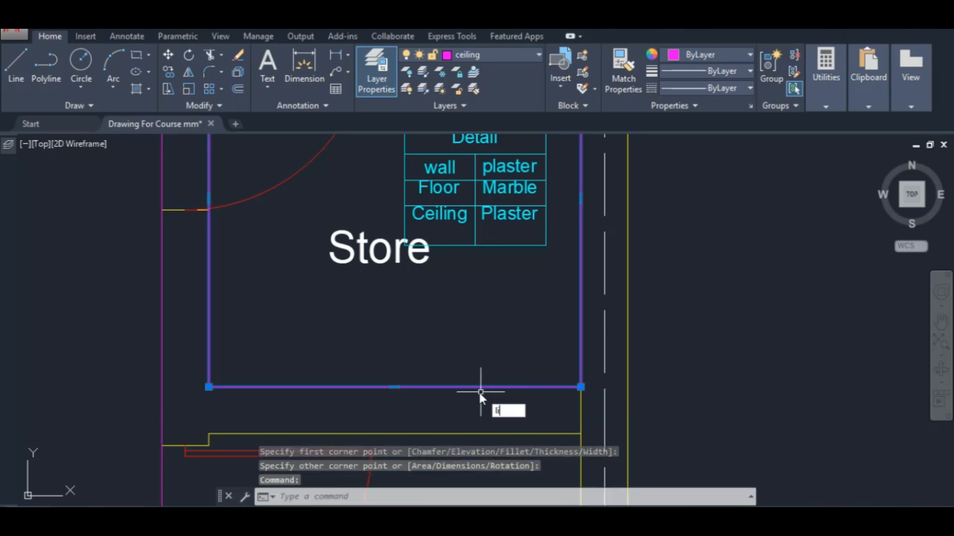
pyautogui.press('Return')
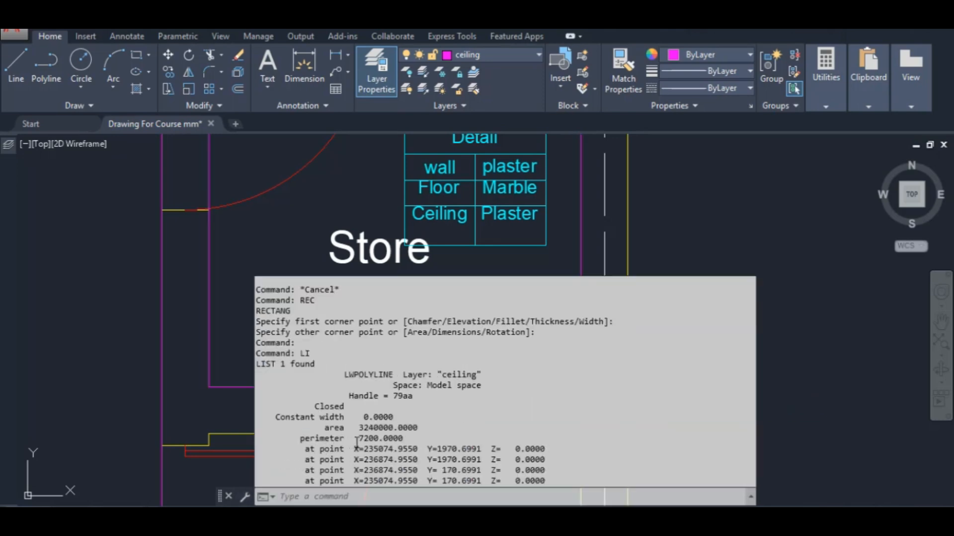
# Switch to Excel and set the Store length to 7.2 m.
pyautogui.hotkey('alt', 'Tab')
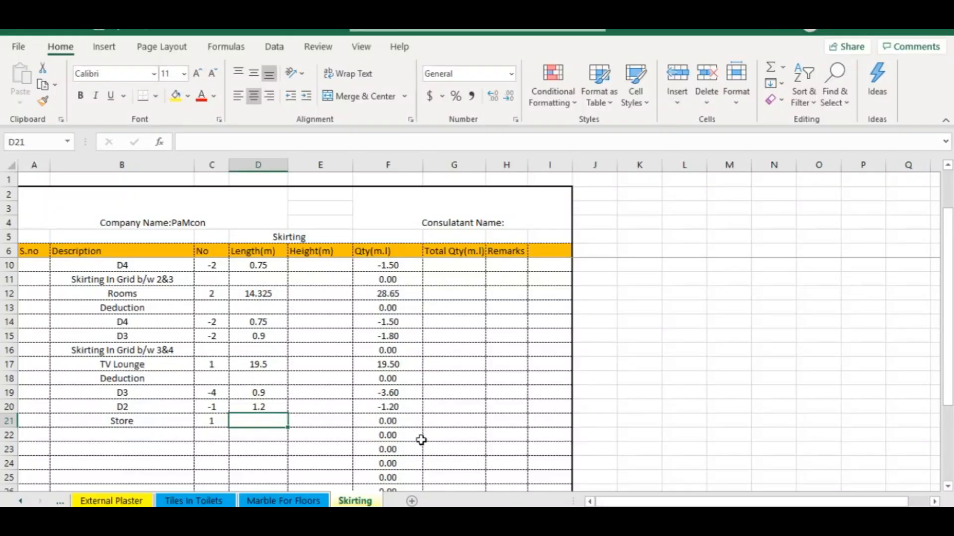
pyautogui.write('7.2')
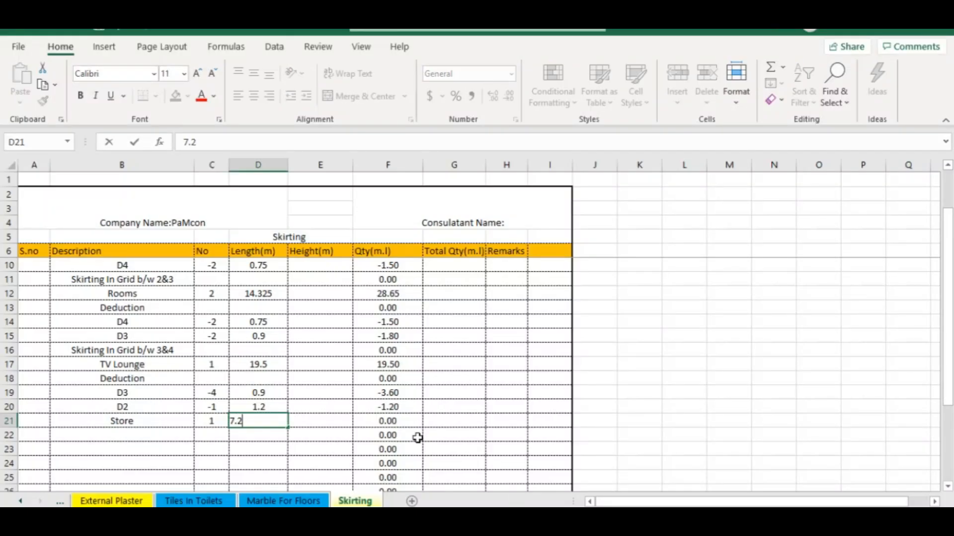
pyautogui.press('Return')
pyautogui.press('Left')
pyautogui.press('Left')
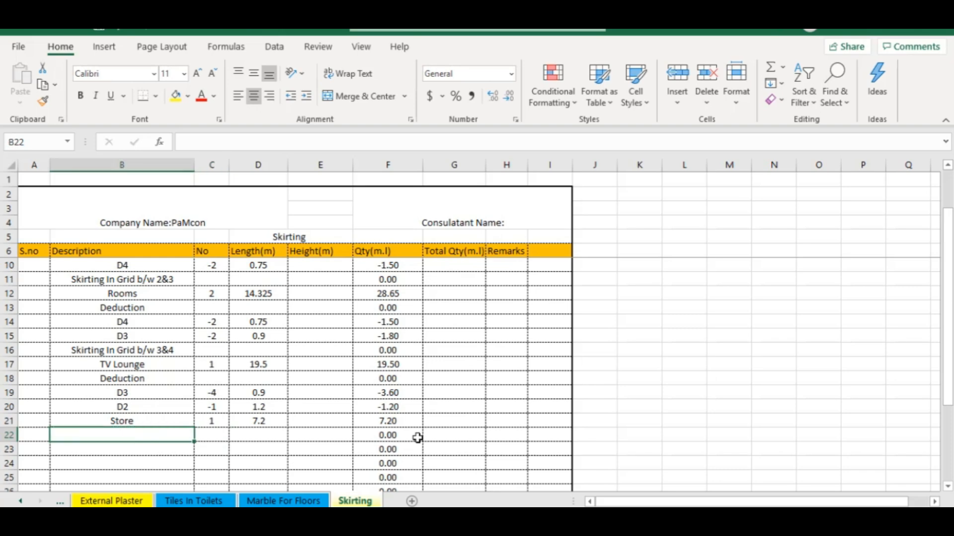
# Check the Store's door on the AutoCAD plan, then in Excel copy the TV Lounge's Deduction and D3 rows beneath the Store row.
pyautogui.hotkey('alt', 'Tab')
pyautogui.scroll(-3, 522, 304)
pyautogui.scroll(3, 442, 330)
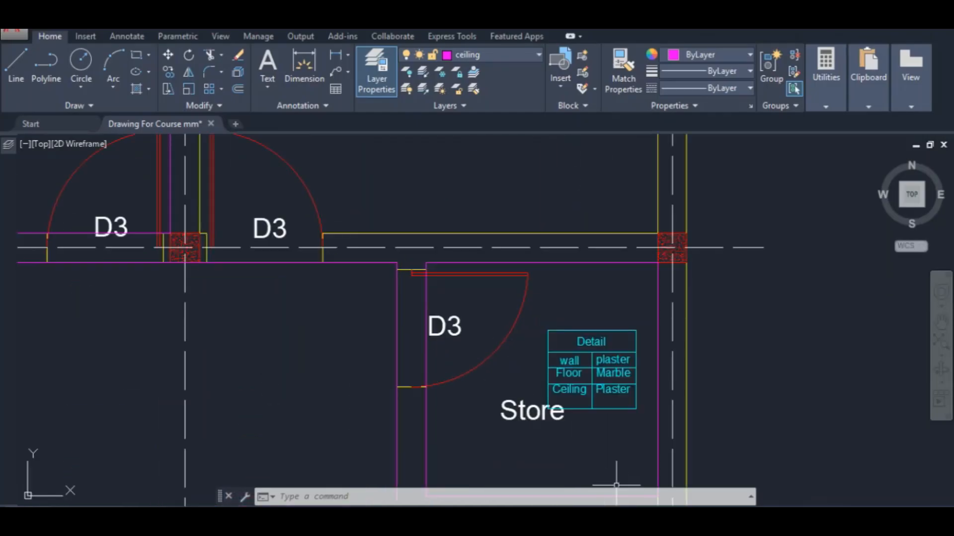
pyautogui.hotkey('alt', 'Tab')
pyautogui.moveTo(89, 380); pyautogui.dragTo(395, 392)
pyautogui.rightClick(395, 393)
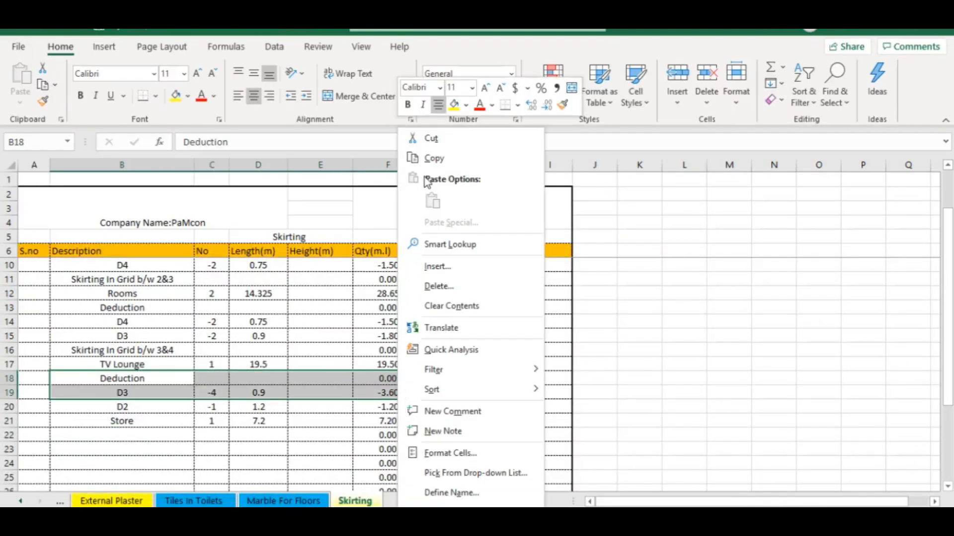
pyautogui.click(433, 158)
pyautogui.click(97, 437)
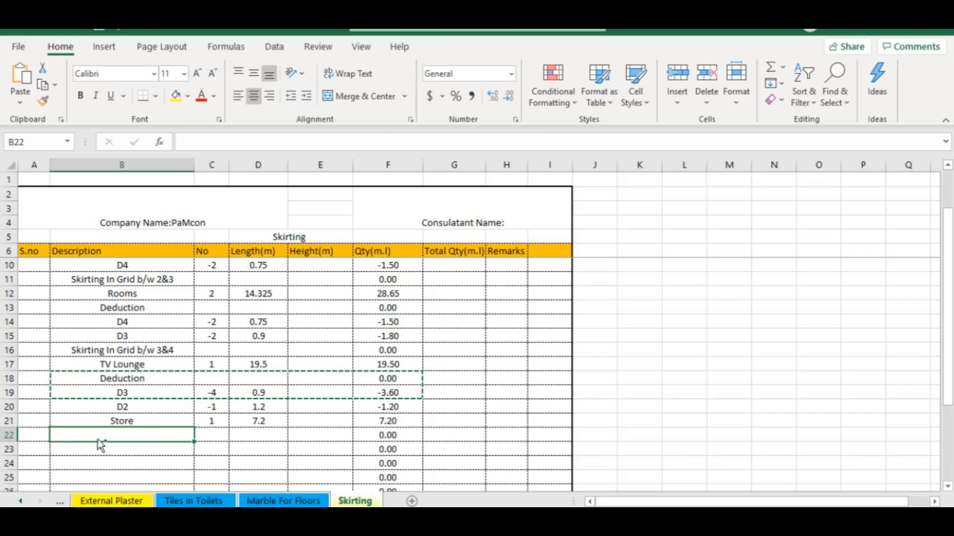
pyautogui.hotkey('ctrl', 'v')
# Set the number of D3 doors deducted for the Store to -1.
pyautogui.click(217, 450)
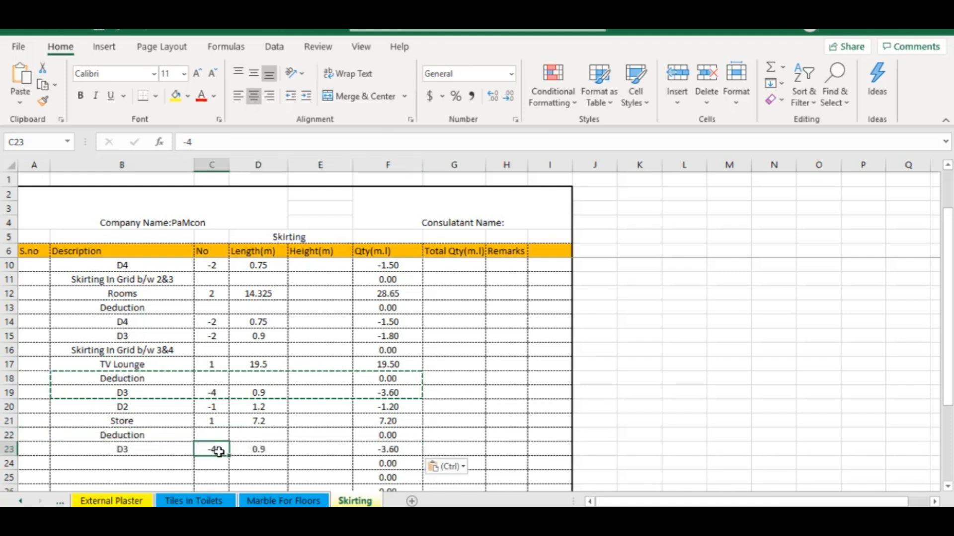
pyautogui.write('-')
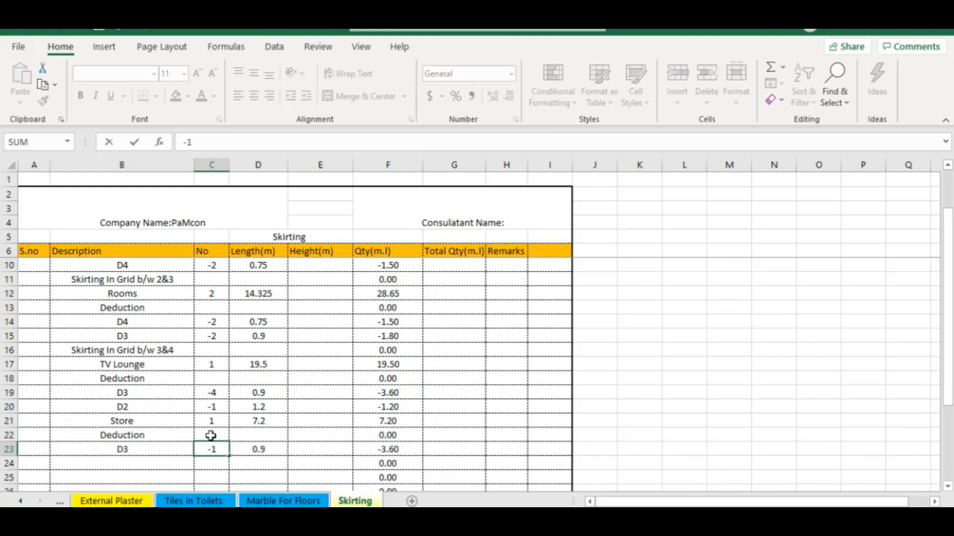
pyautogui.write('1')
pyautogui.press('Return')
# Add a Kitchen row beneath the Store's D3 deduction with the number 1.
pyautogui.press('Left')
pyautogui.write('Kitchen')
pyautogui.press('Tab')
pyautogui.write('1')
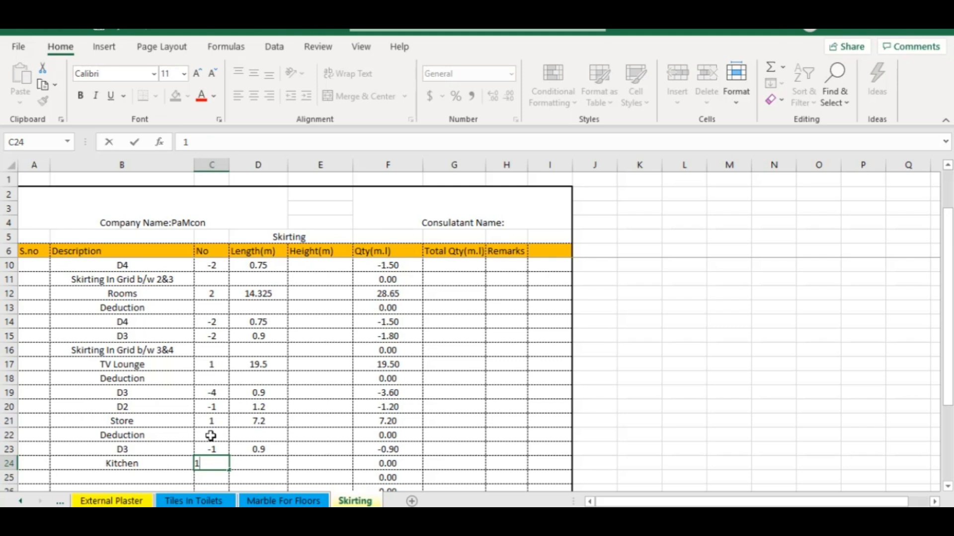
pyautogui.press('Tab')
# Switch to AutoCAD and draw a rectangle along the Kitchen's inner walls from its northwest corner to its southeast corner.
pyautogui.hotkey('alt', 'Tab')
pyautogui.scroll(-3, 681, 437)
pyautogui.scroll(4, 493, 334)
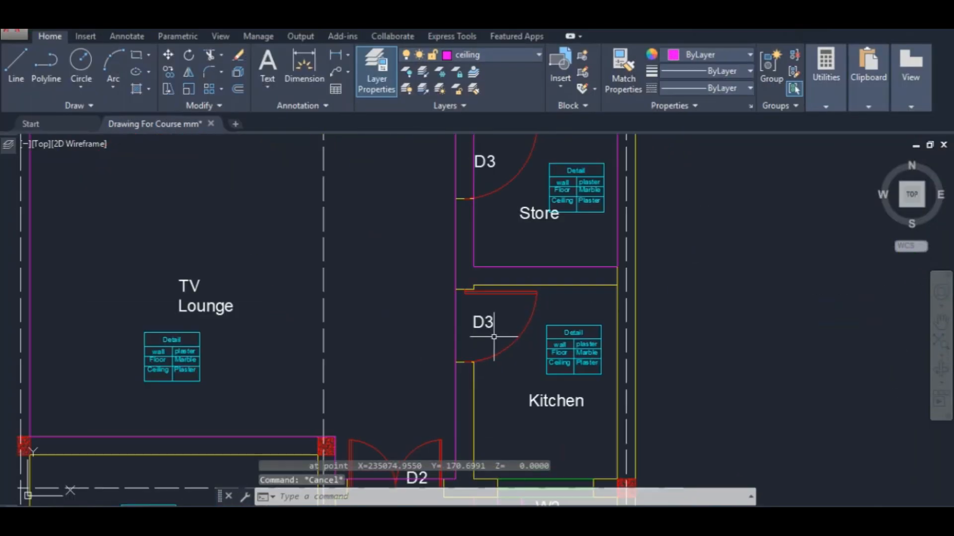
pyautogui.write('rec')
pyautogui.press('Return')
pyautogui.scroll(5, 517, 310)
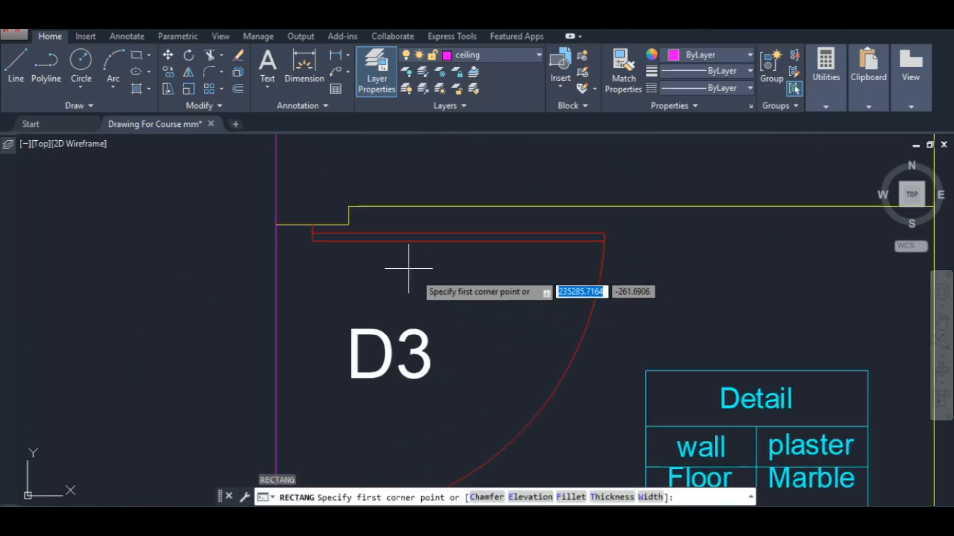
pyautogui.click(348, 206)
pyautogui.scroll(-5, 447, 382)
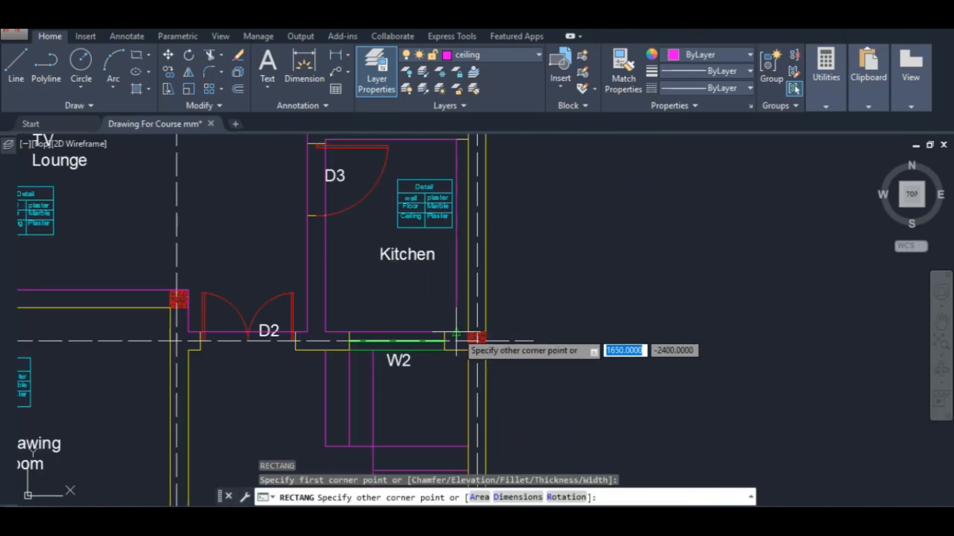
pyautogui.click(467, 333)
pyautogui.press('Escape')
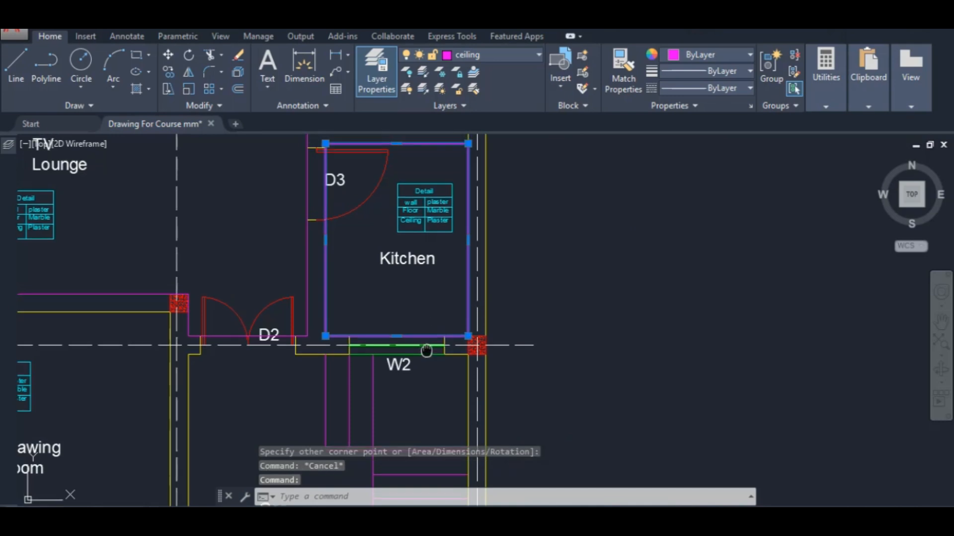
# List the properties of the Kitchen rectangle to read its perimeter.
pyautogui.moveTo(426, 351); pyautogui.dragTo(419, 394)
pyautogui.write('li')
pyautogui.press('Return')
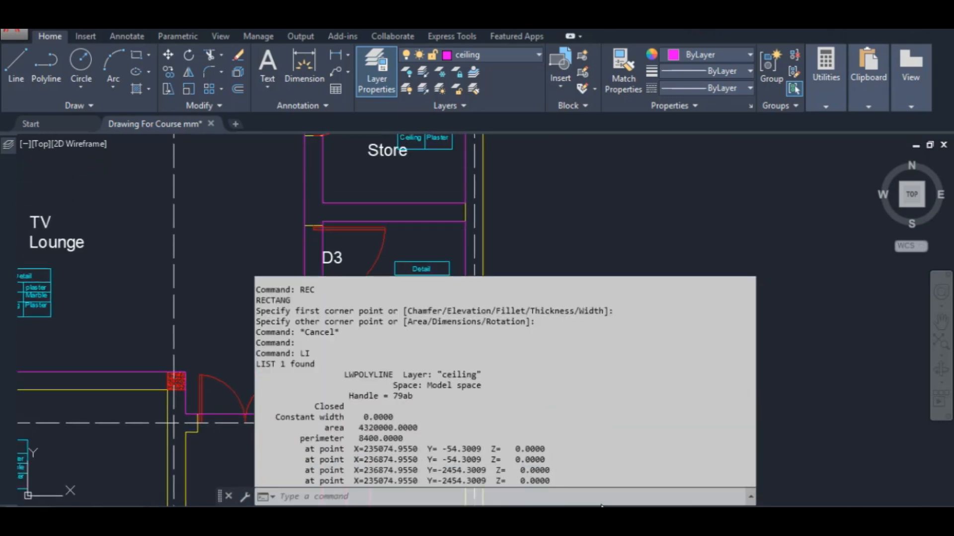
pyautogui.press('F2')
# Switch to Excel and set the Kitchen length to 8.4 m.
pyautogui.hotkey('alt', 'Tab')
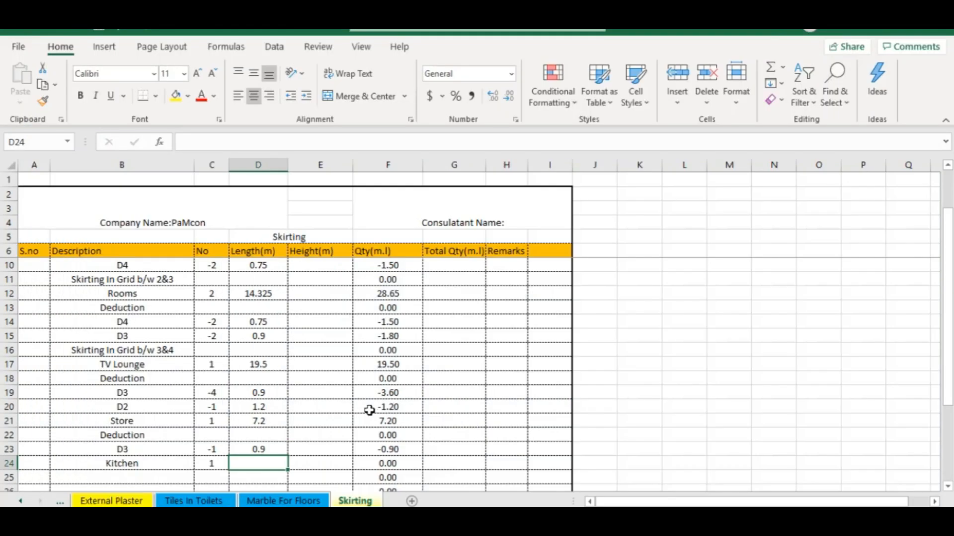
pyautogui.write('8.4')
pyautogui.press('Return')
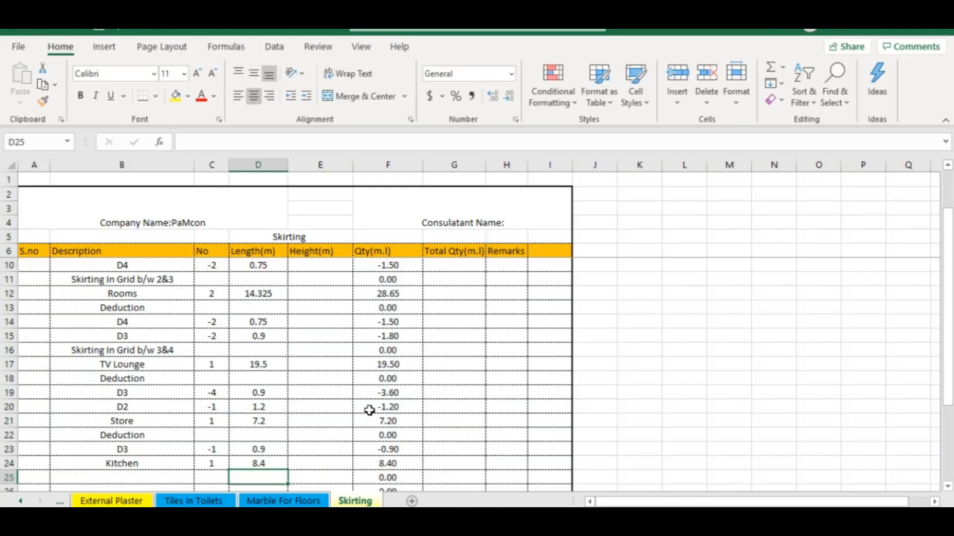
pyautogui.press('Left')
pyautogui.press('Left')
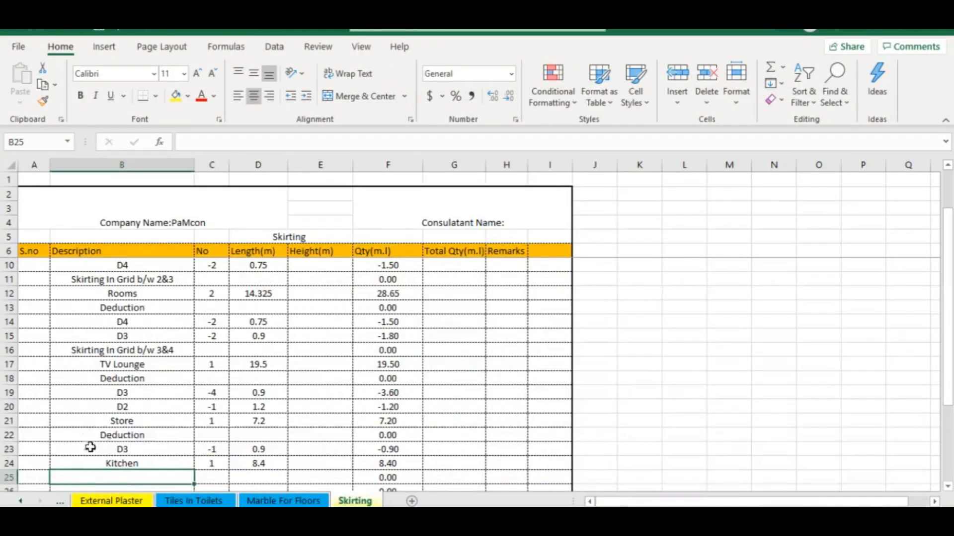
# Copy the Store's Deduction and D3 rows beneath the Kitchen row.
pyautogui.click(130, 439)
pyautogui.moveTo(133, 442); pyautogui.dragTo(386, 450)
pyautogui.rightClick(385, 451)
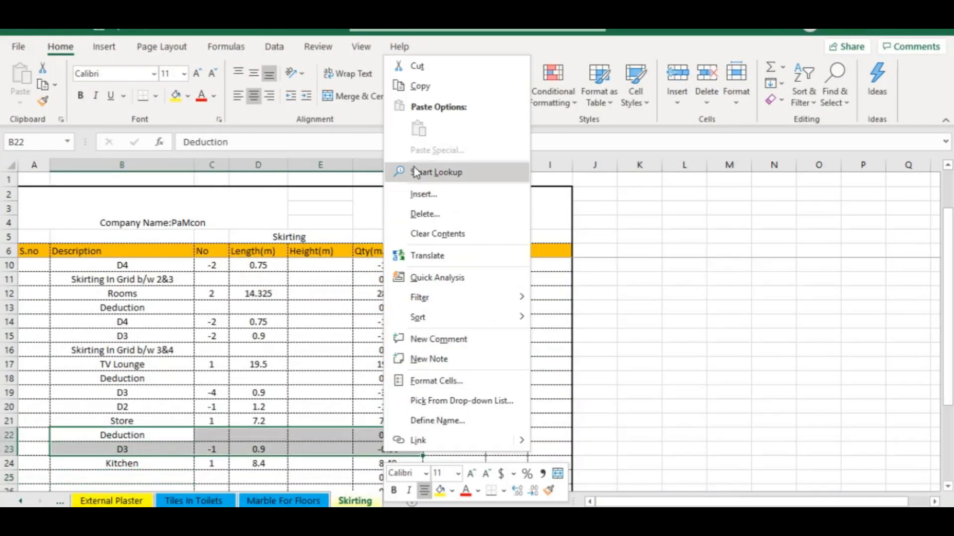
pyautogui.click(419, 86)
pyautogui.scroll(-2, 200, 379)
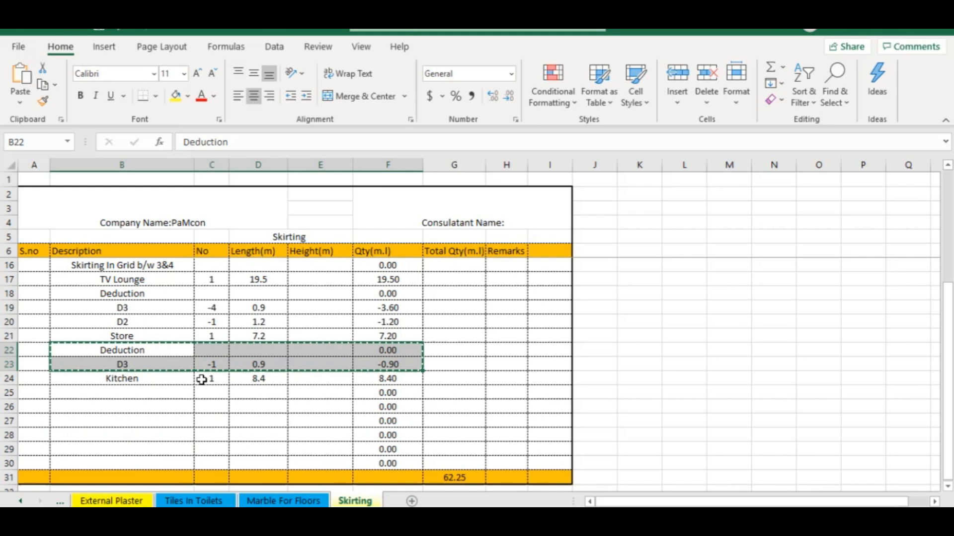
pyautogui.click(115, 401)
pyautogui.hotkey('ctrl', 'v')
pyautogui.press('Escape')
pyautogui.click(108, 419)
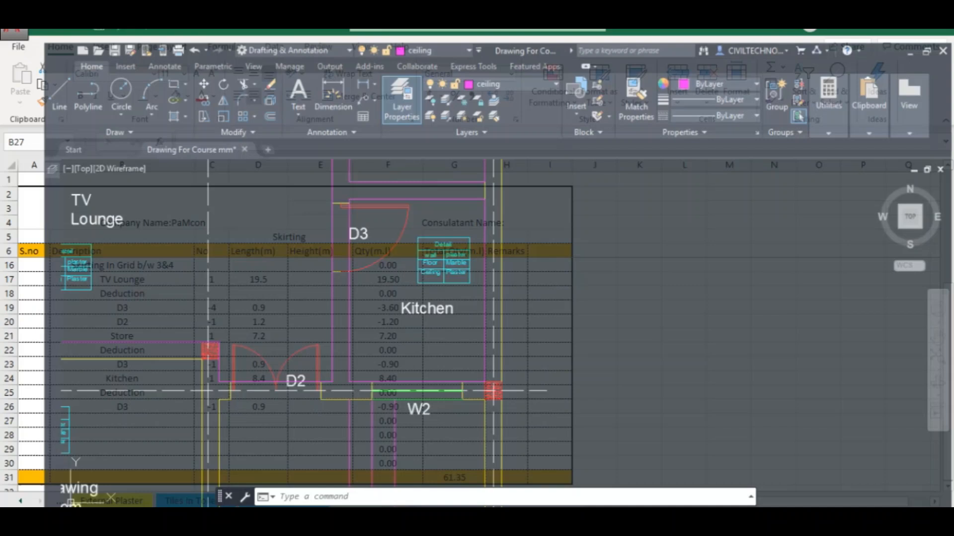
# Copy the grid 3&4 heading below the Kitchen's D3 deduction and change it to "Skirting In Grid b/w 4&5".
pyautogui.scroll(-5, 400, 317)
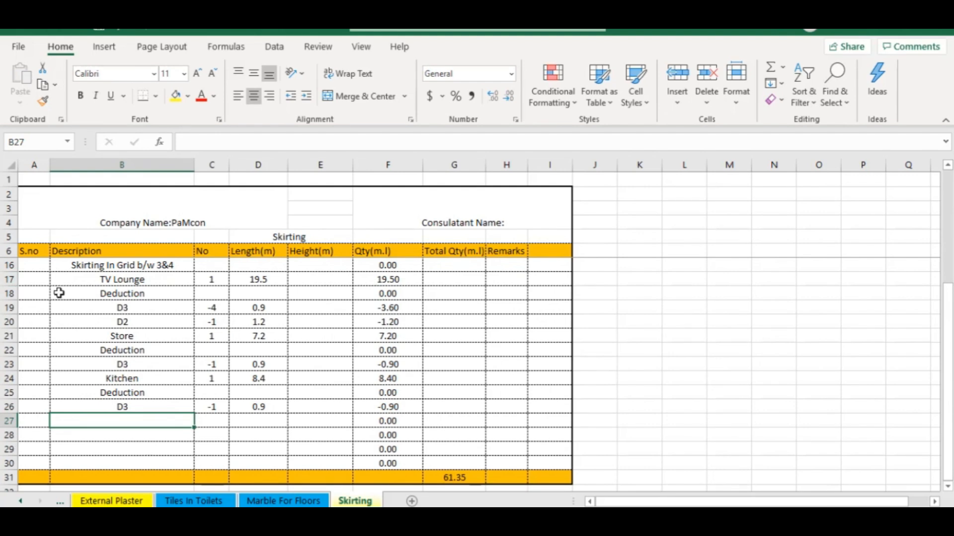
pyautogui.click(83, 268)
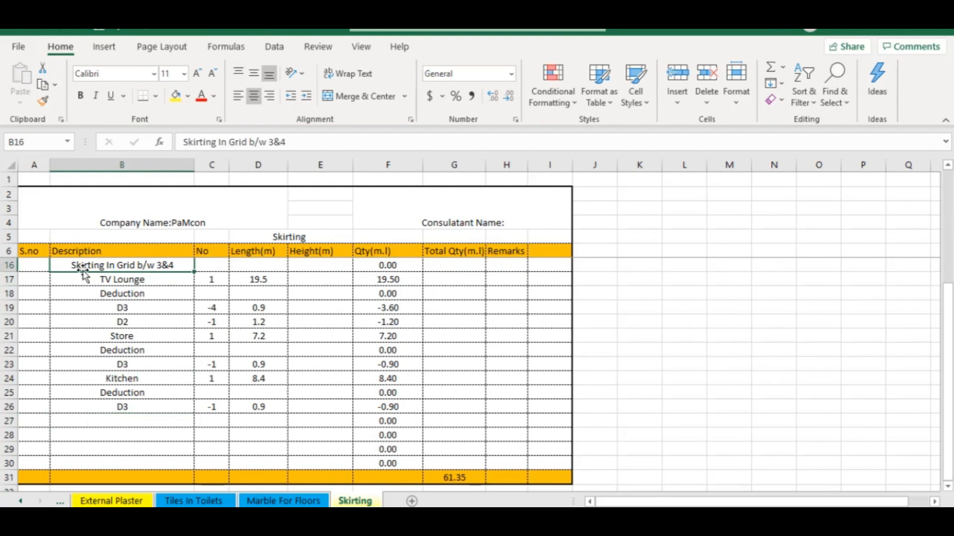
pyautogui.rightClick(113, 266)
pyautogui.click(141, 158)
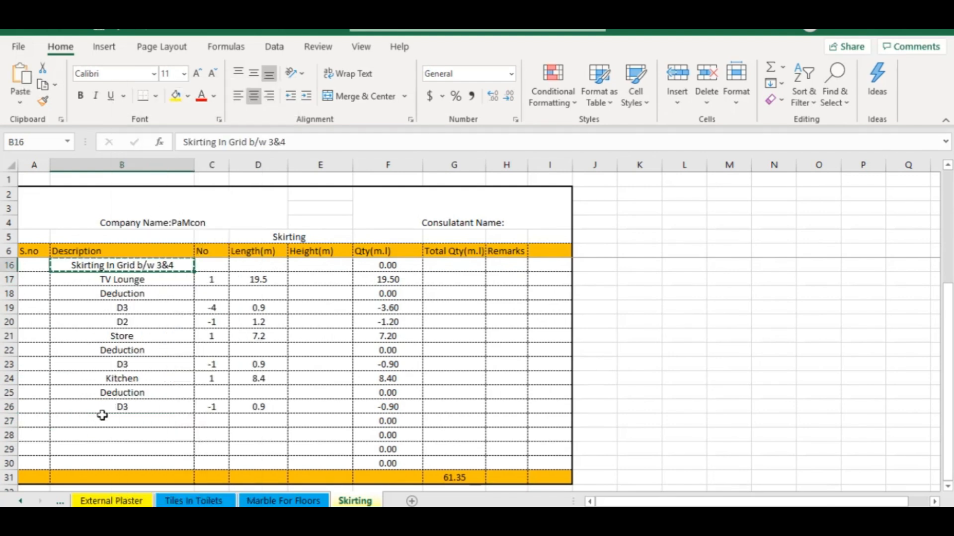
pyautogui.click(85, 419)
pyautogui.hotkey('ctrl', 'v')
pyautogui.doubleClick(149, 422)
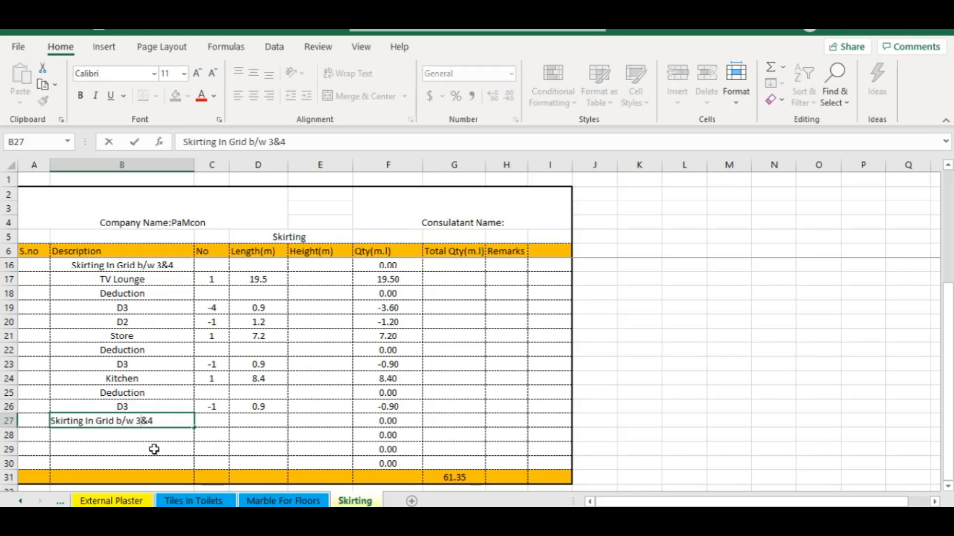
pyautogui.write('4')
pyautogui.click(130, 440)
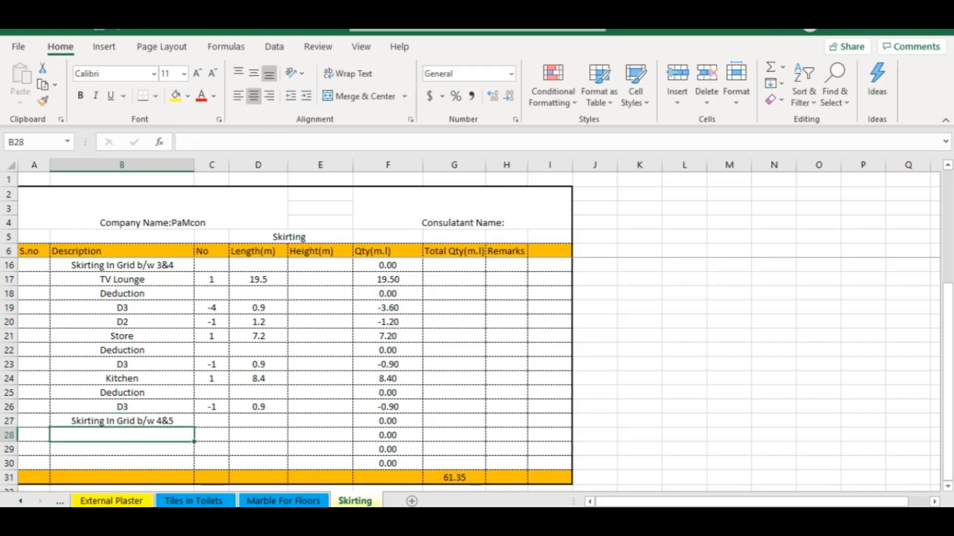
# Check the AutoCAD plan for the room in grid 4&5, then add the description "Drawing Room" beneath the new heading in Excel.
pyautogui.hotkey('alt', 'Tab')
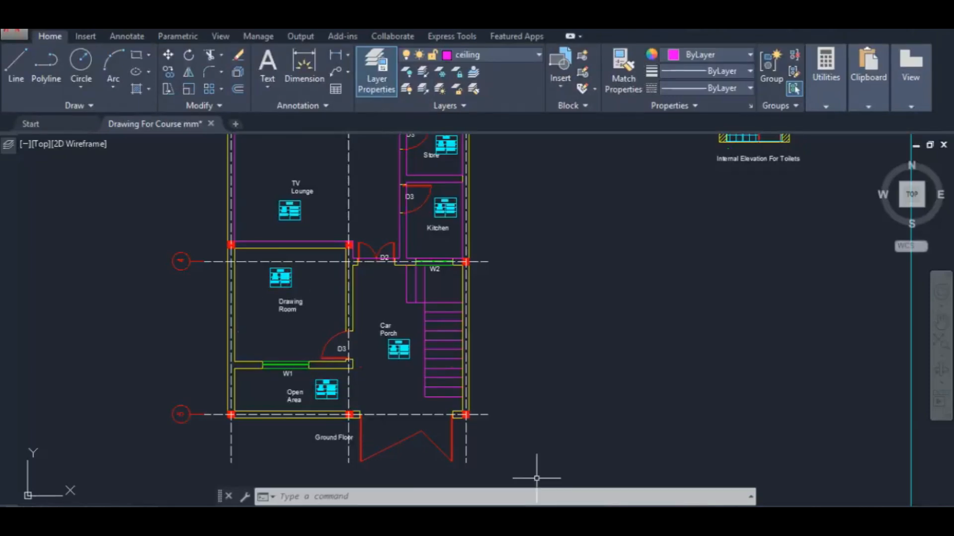
pyautogui.hotkey('alt', 'Tab')
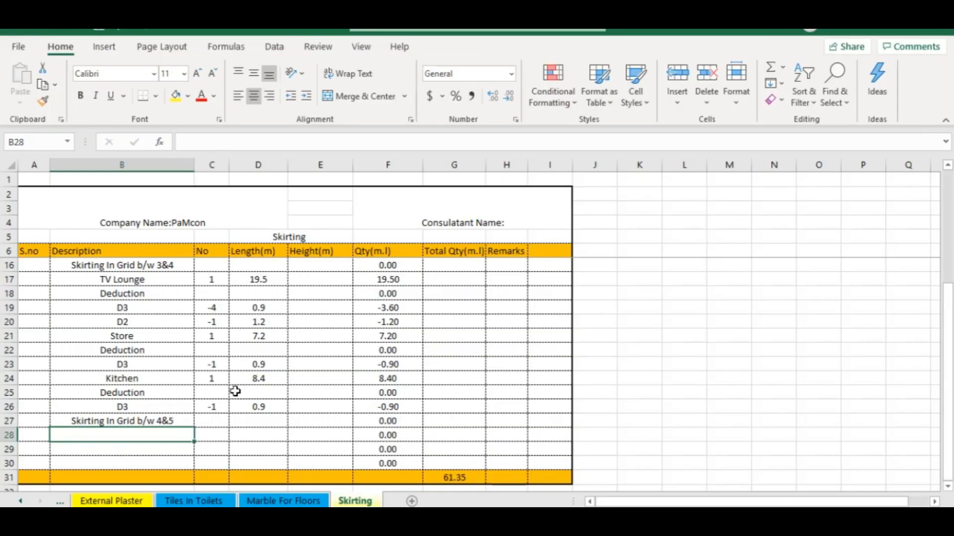
pyautogui.write('Drawing')
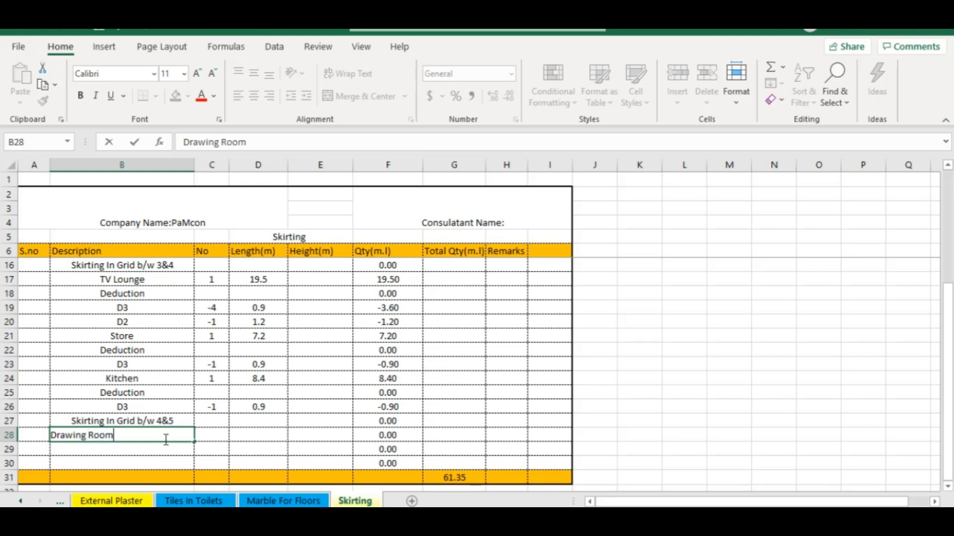
pyautogui.write(' Room')
pyautogui.click(81, 454)
# Insert four blank rows beneath the Drawing Room row.
pyautogui.moveTo(3, 449); pyautogui.dragTo(6, 463)
pyautogui.rightClick(6, 463)
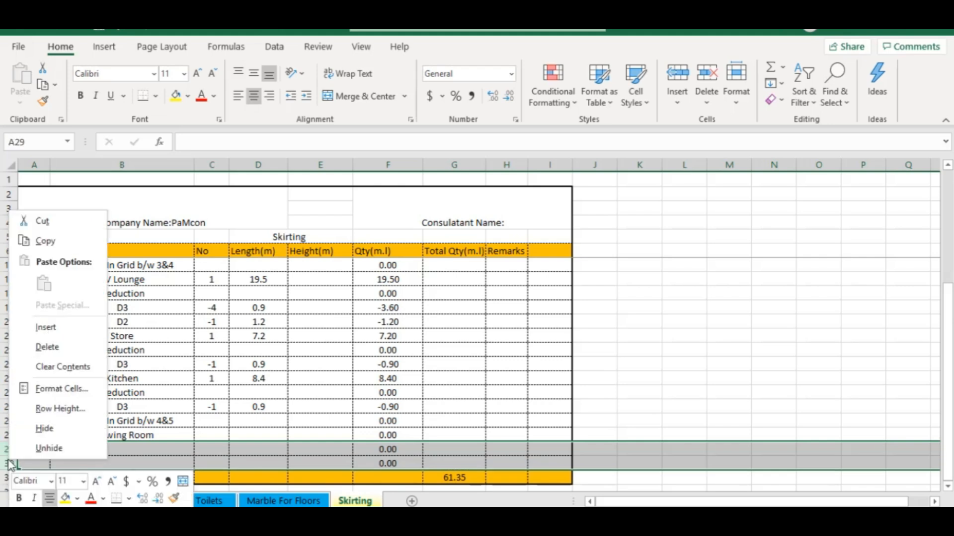
pyautogui.click(51, 328)
pyautogui.scroll(-1, 49, 430)
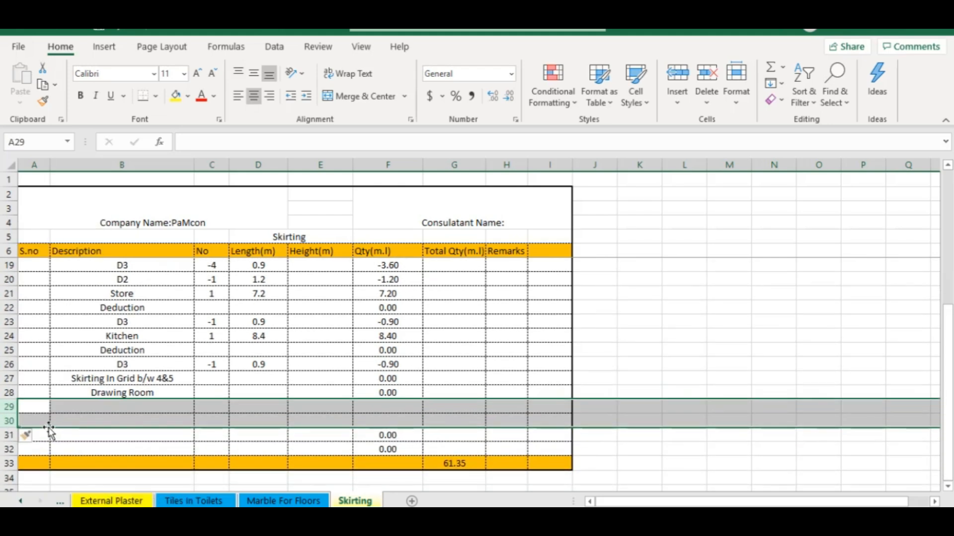
pyautogui.rightClick(11, 411)
pyautogui.click(56, 275)
pyautogui.click(258, 434)
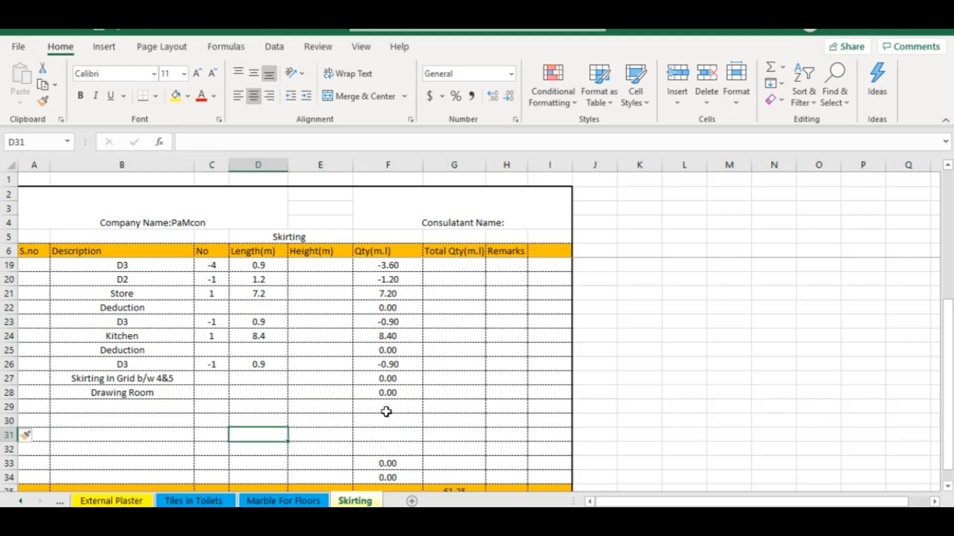
# Fill the Drawing Room row's Qty formula down through the newly inserted rows and select the Drawing Room's No cell.
pyautogui.click(392, 394)
pyautogui.moveTo(423, 399); pyautogui.dragTo(423, 455)
pyautogui.click(388, 420)
pyautogui.click(154, 394)
pyautogui.click(219, 399)
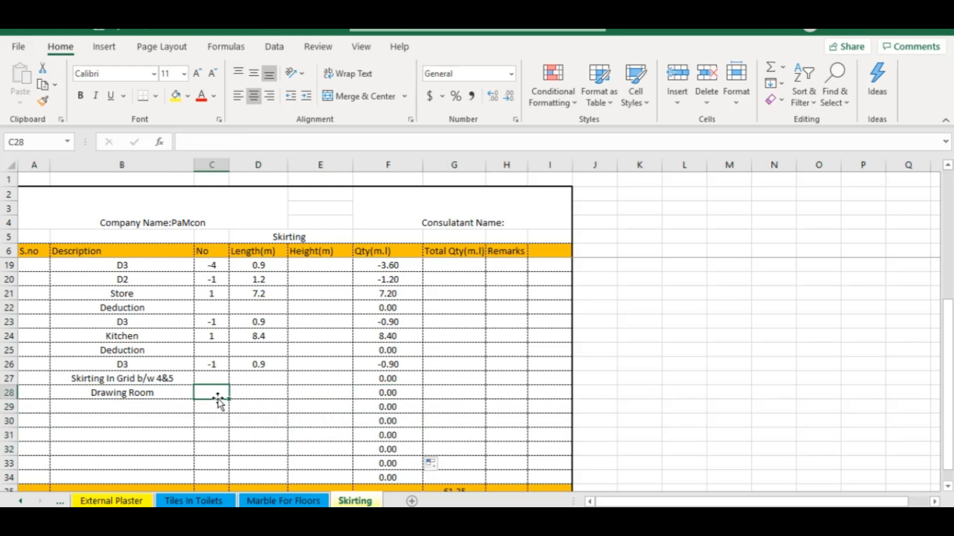
# In AutoCAD, draw a rectangle along the Drawing Room's inner walls from its northwest corner to its southeast corner and select it.
pyautogui.press('Tab')
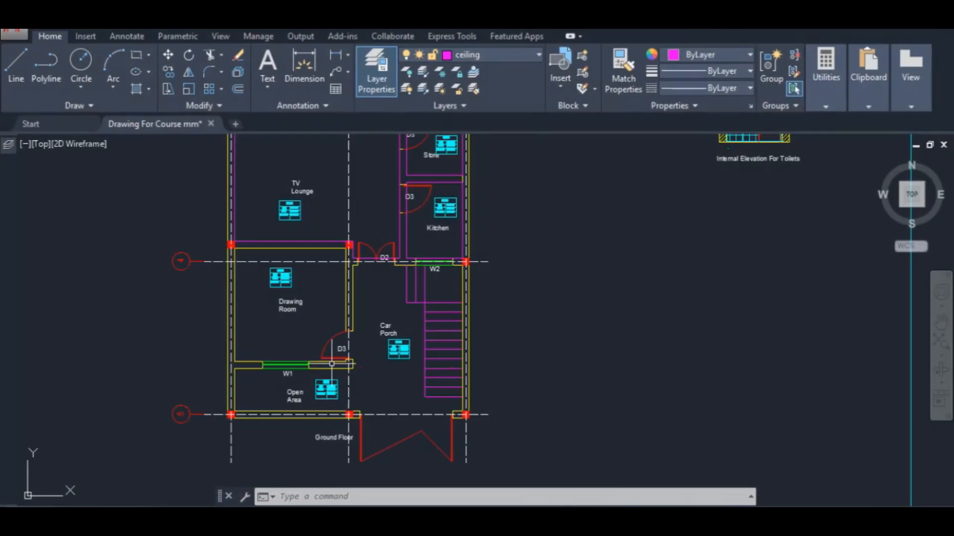
pyautogui.scroll(4, 320, 371)
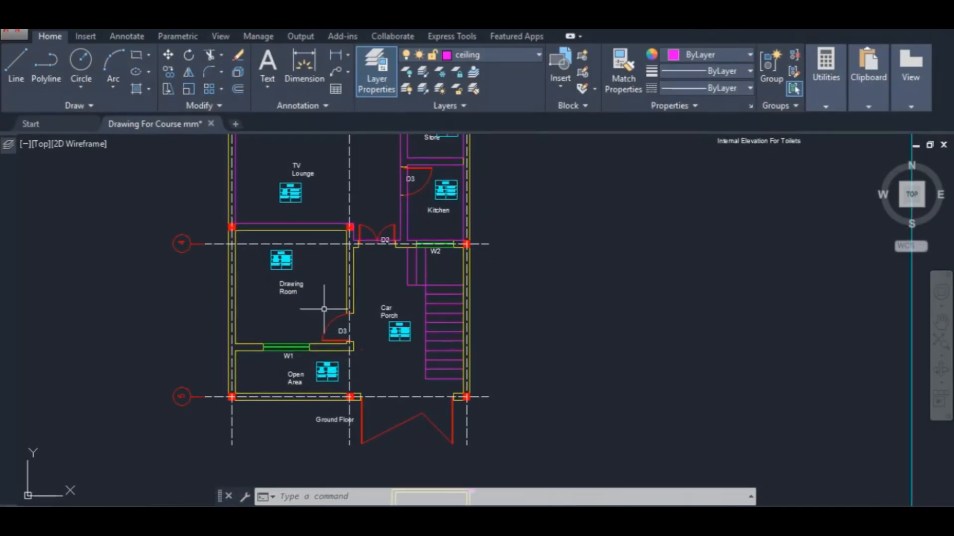
pyautogui.write('rec')
pyautogui.press('Return')
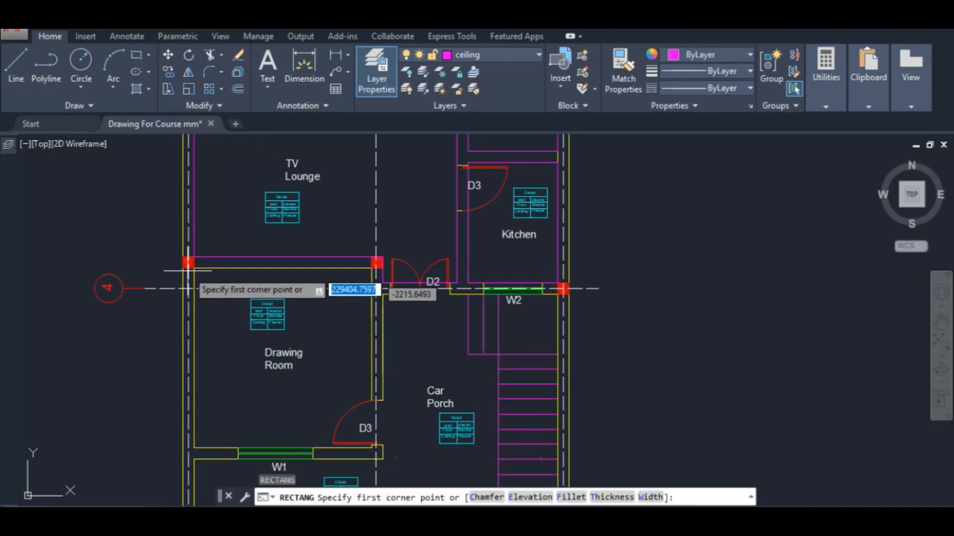
pyautogui.scroll(3, 188, 262)
pyautogui.click(172, 255)
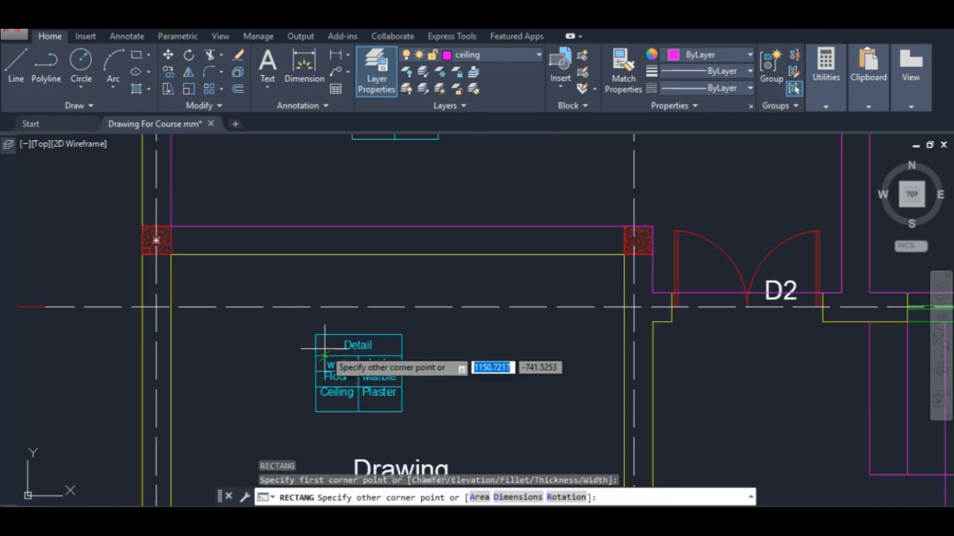
pyautogui.scroll(3, 522, 437)
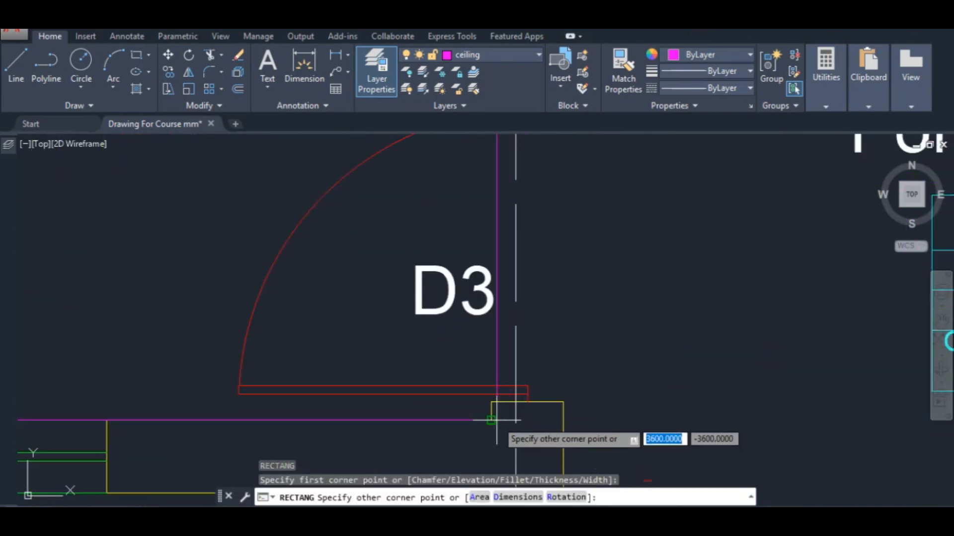
pyautogui.click(492, 422)
pyautogui.press('Escape')
pyautogui.click(456, 420)
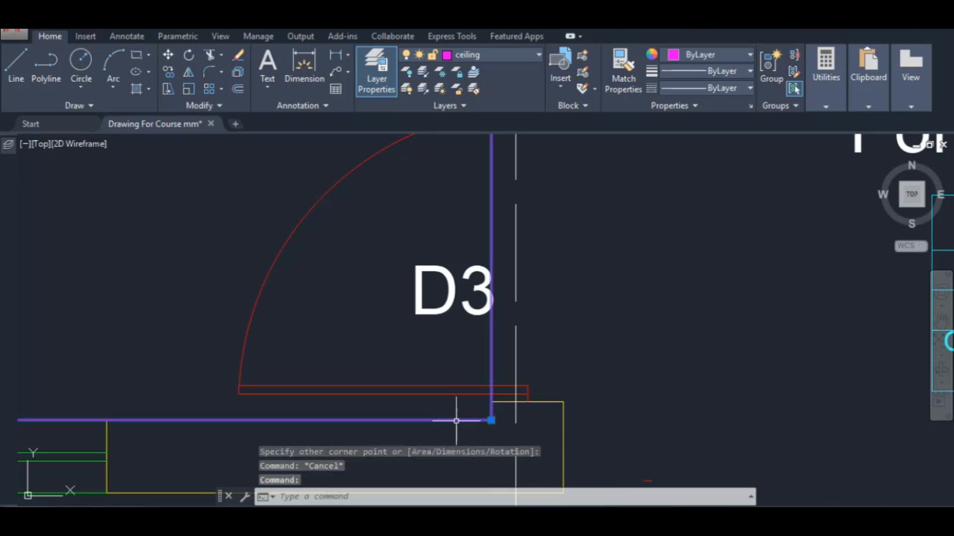
# List the Drawing Room rectangle's properties to read its perimeter, and enter 14.4 as the Drawing Room's length in Excel.
pyautogui.write('li')
pyautogui.press('Return')
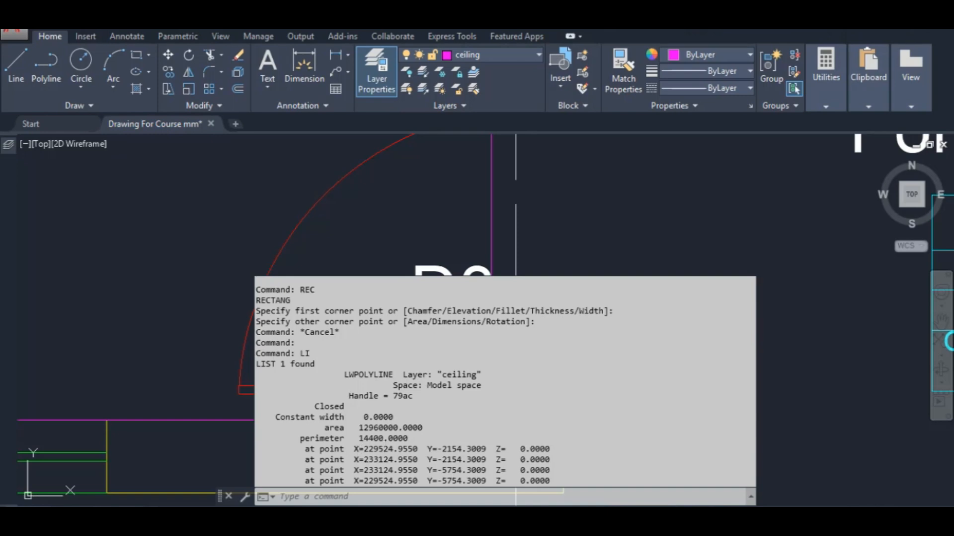
pyautogui.hotkey('alt', 'Tab')
pyautogui.write('14')
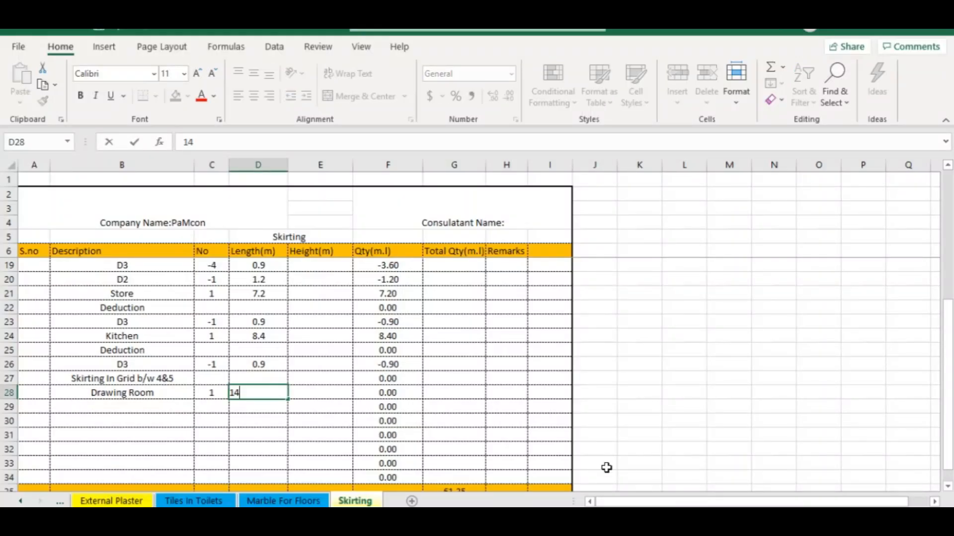
pyautogui.press('Tab')
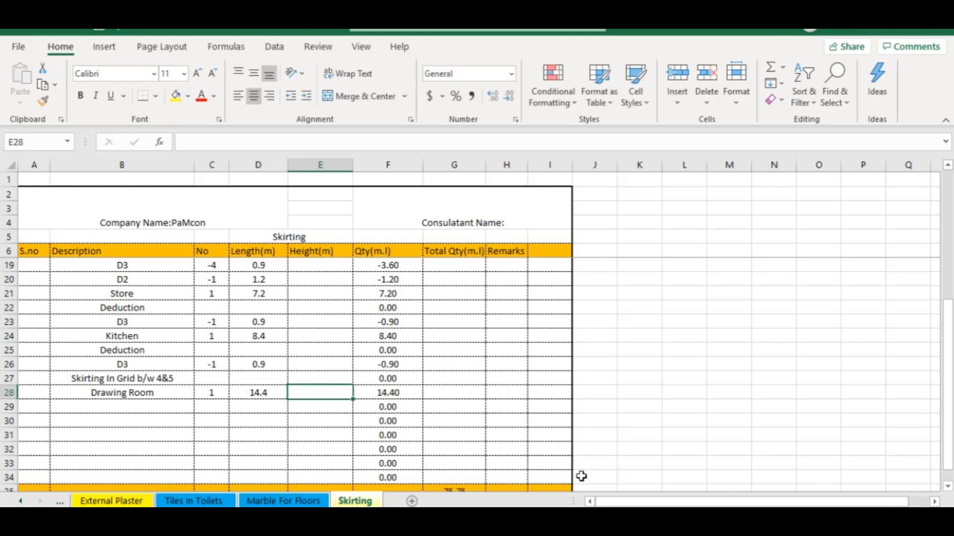
# Check the Drawing Room's door on the AutoCAD plan, then copy the Kitchen's Deduction and D3 rows beneath the Drawing Room row.
pyautogui.click(146, 408)
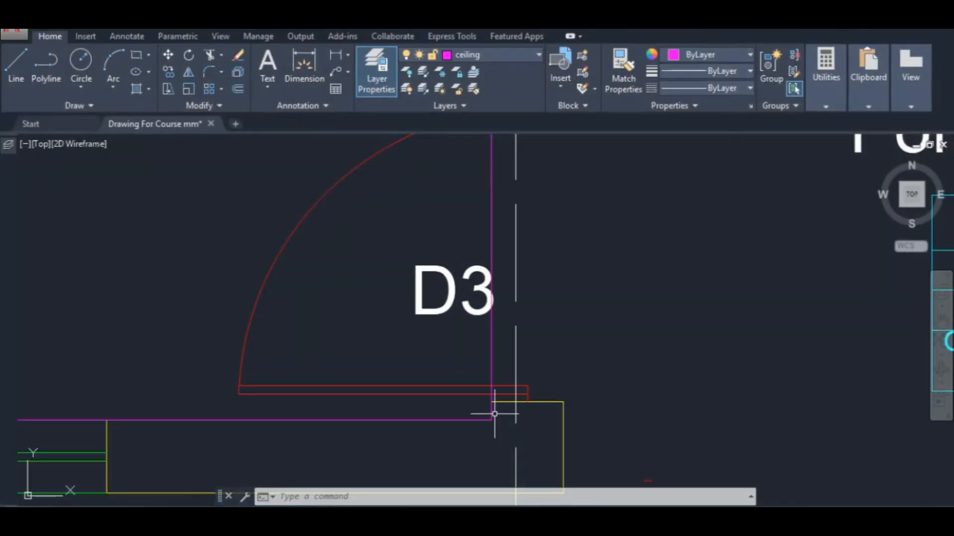
pyautogui.scroll(-3, 475, 341)
pyautogui.scroll(-3, 476, 340)
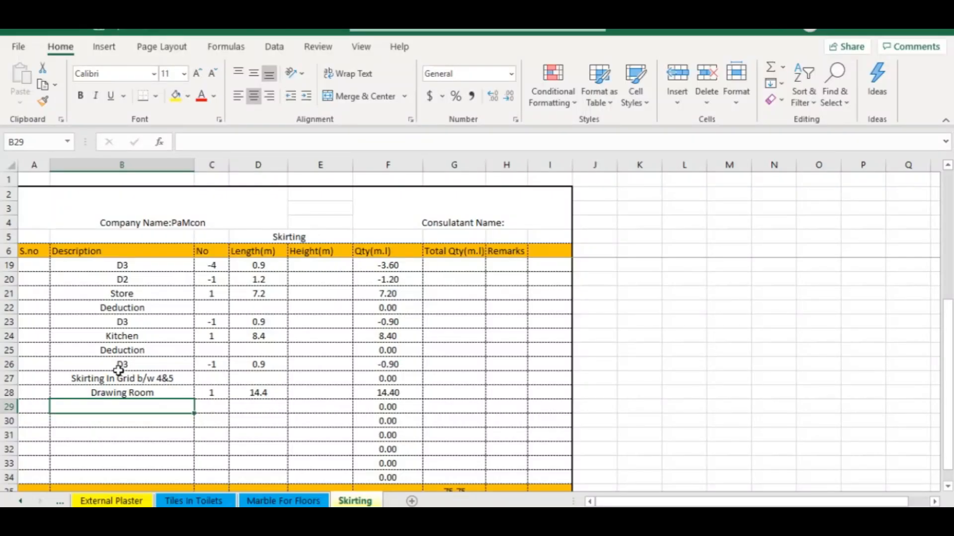
pyautogui.moveTo(82, 346); pyautogui.dragTo(373, 362)
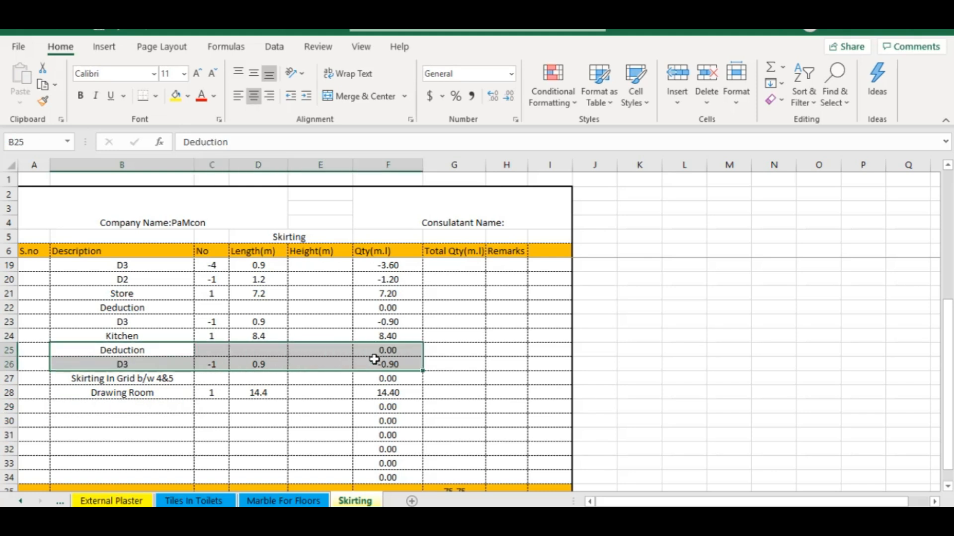
pyautogui.rightClick(373, 362)
pyautogui.click(412, 158)
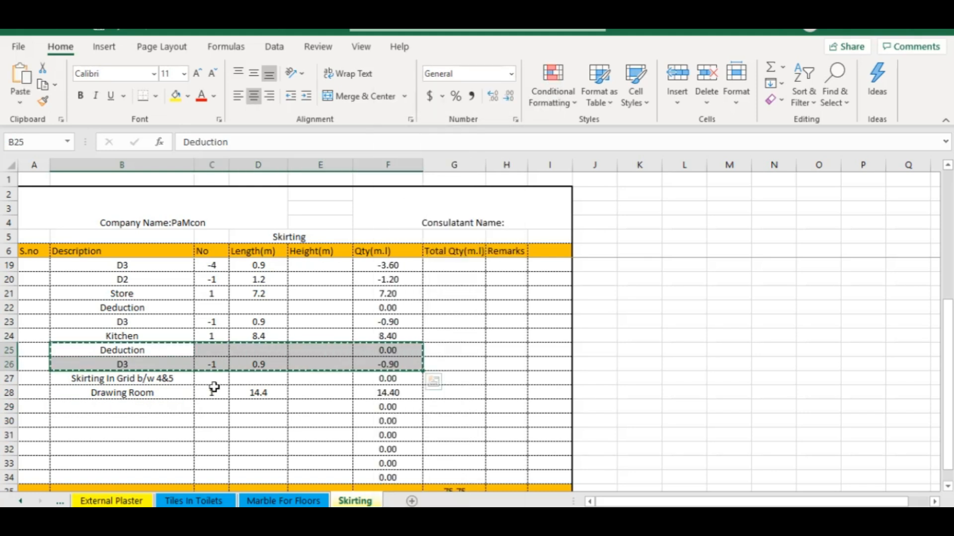
pyautogui.click(128, 406)
pyautogui.hotkey('ctrl', 'v')
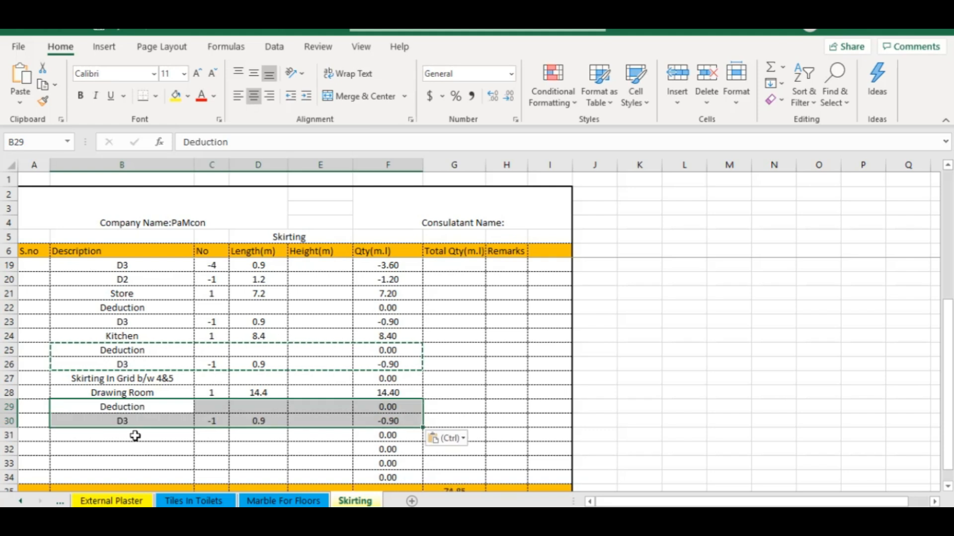
pyautogui.press('Escape')
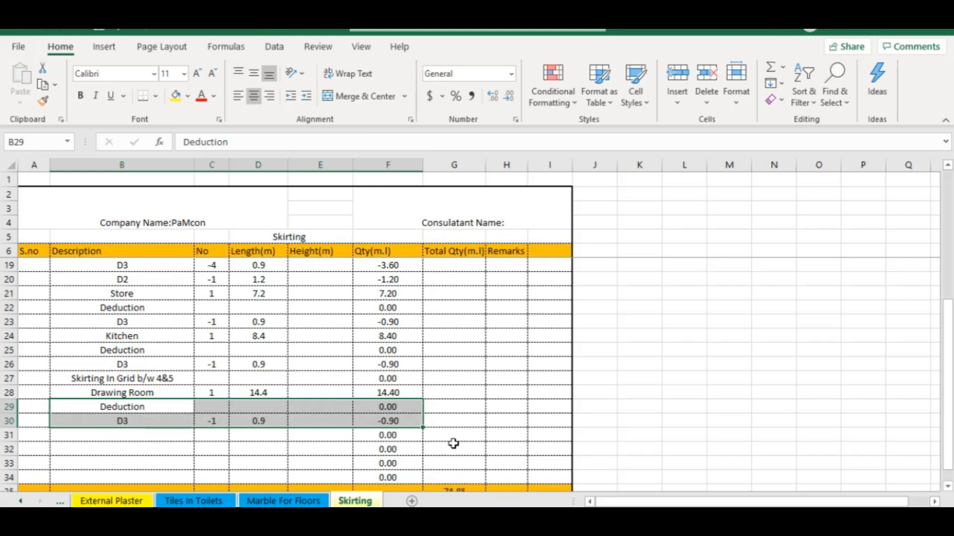
# Check the AutoCAD plan for the next area in grid 4&5, then add a "Carporch" row in Excel with No 1.
pyautogui.hotkey('alt', 'Tab')
pyautogui.scroll(3, 491, 329)
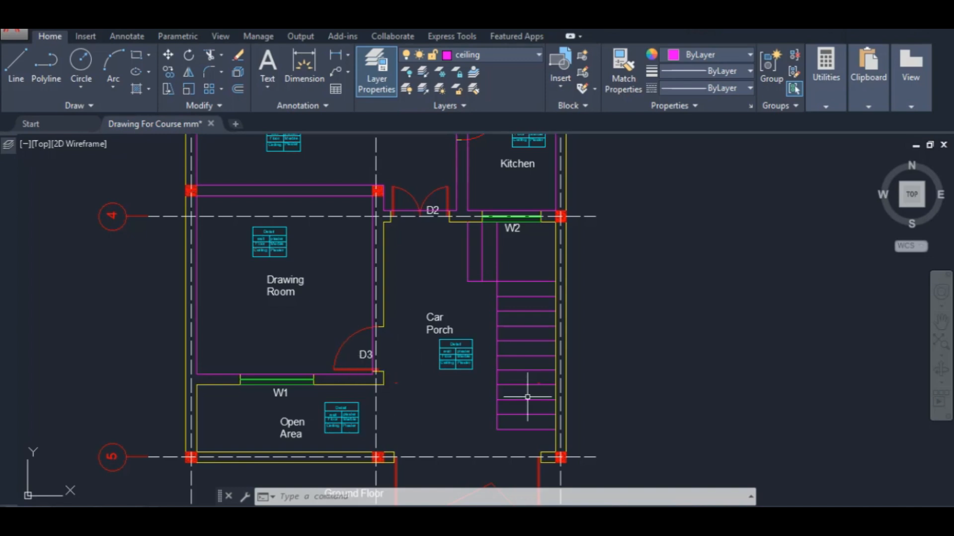
pyautogui.hotkey('alt', 'Tab')
pyautogui.click(118, 433)
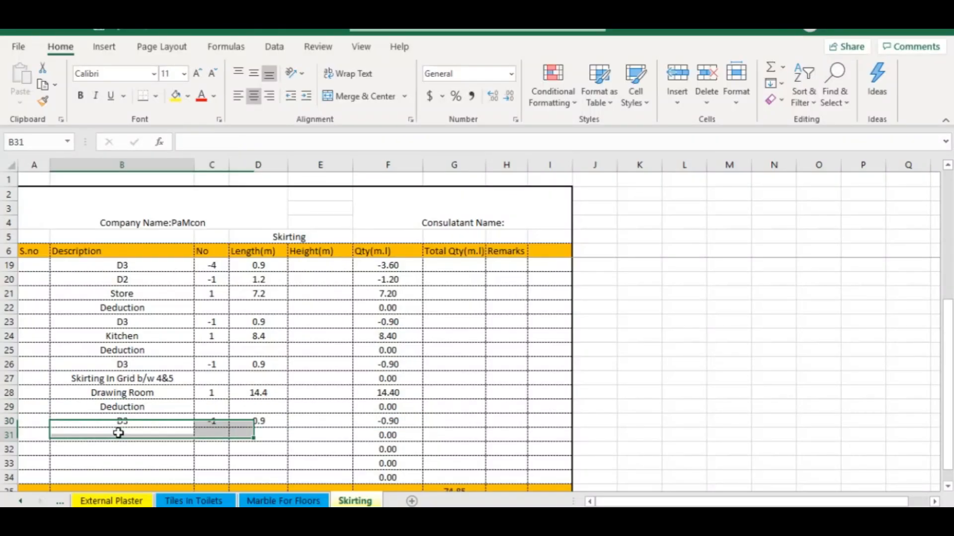
pyautogui.write('Carporch')
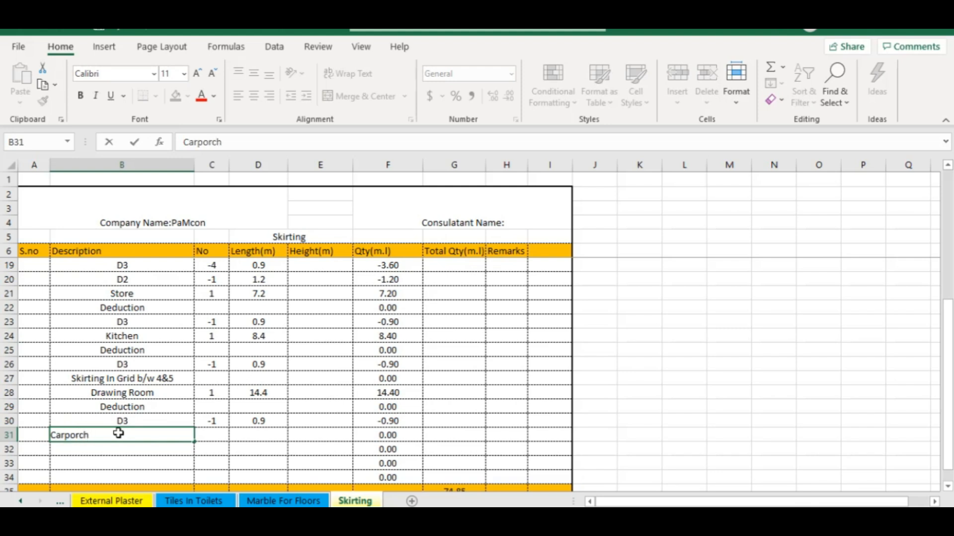
pyautogui.press('Tab')
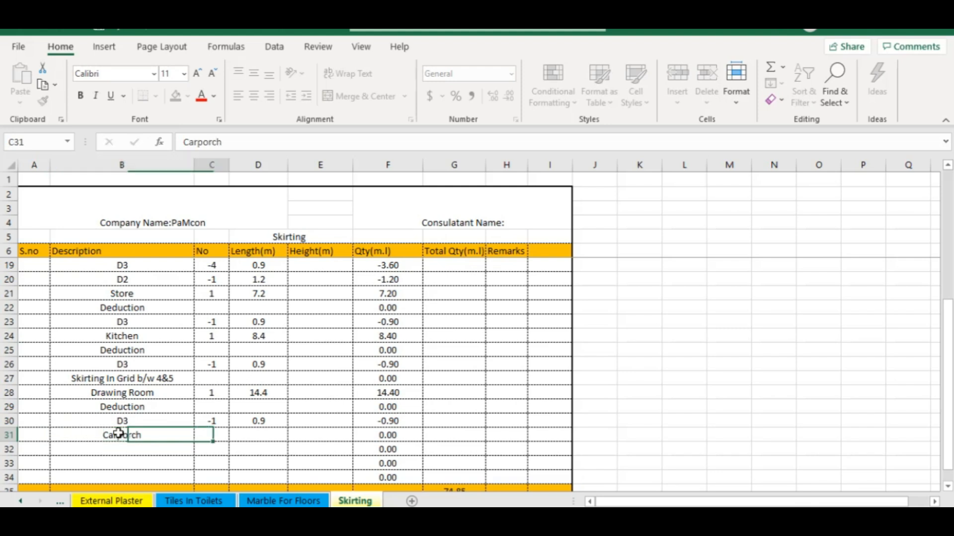
pyautogui.write('1')
pyautogui.press('Tab')
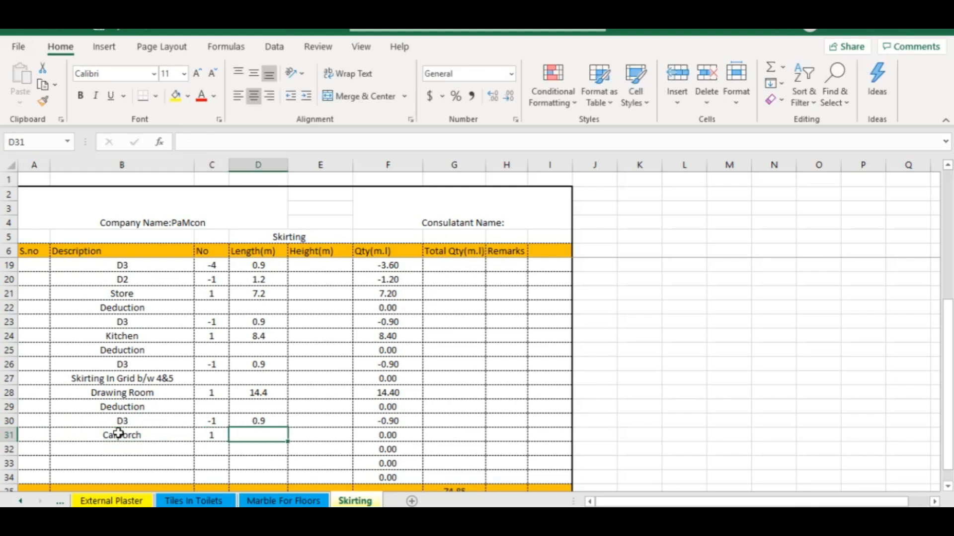
# In AutoCAD, start a polyline at the Car Porch's northwest inner corner and trace its north and east walls to the southeast corner.
pyautogui.hotkey('alt', 'Tab')
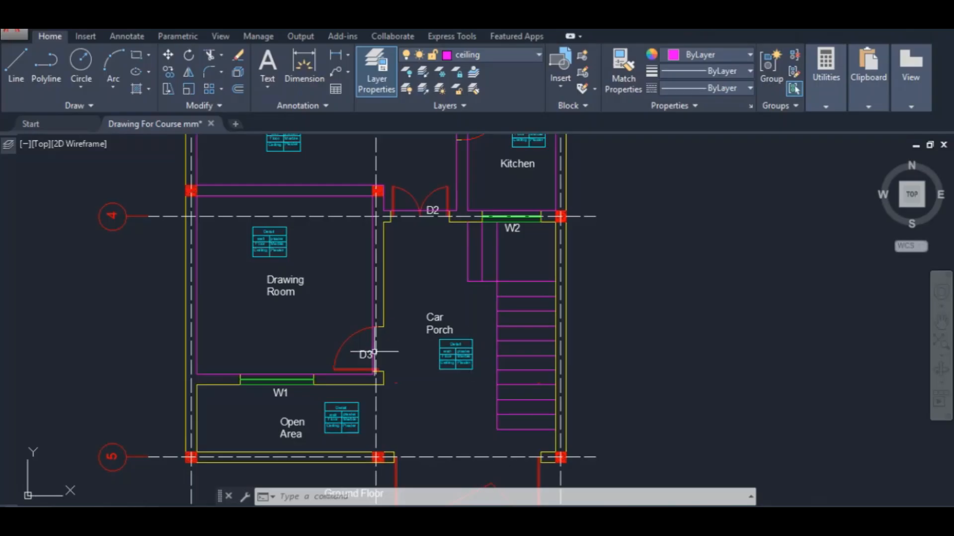
pyautogui.press('Escape')
pyautogui.press('Escape')
pyautogui.press('Escape')
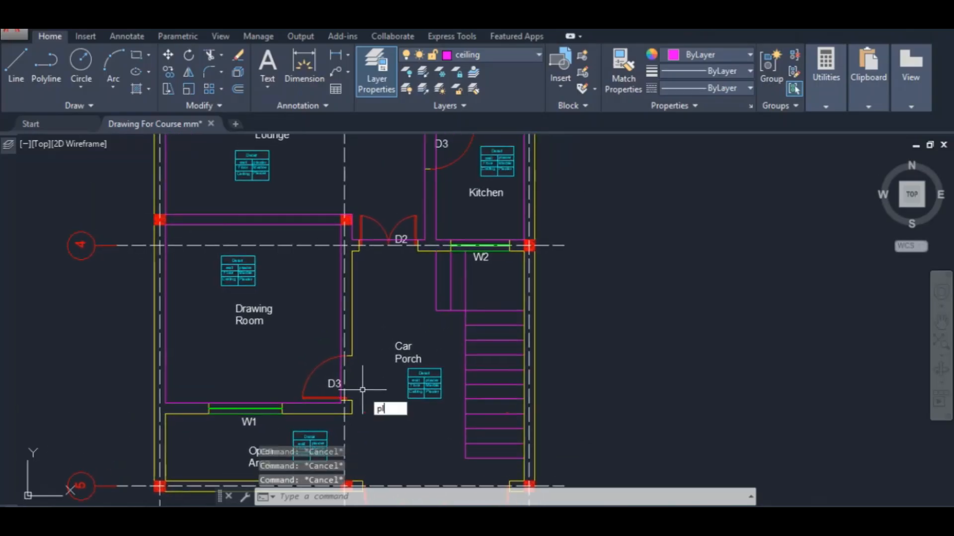
pyautogui.press('Return')
pyautogui.scroll(4, 370, 284)
pyautogui.click(326, 198)
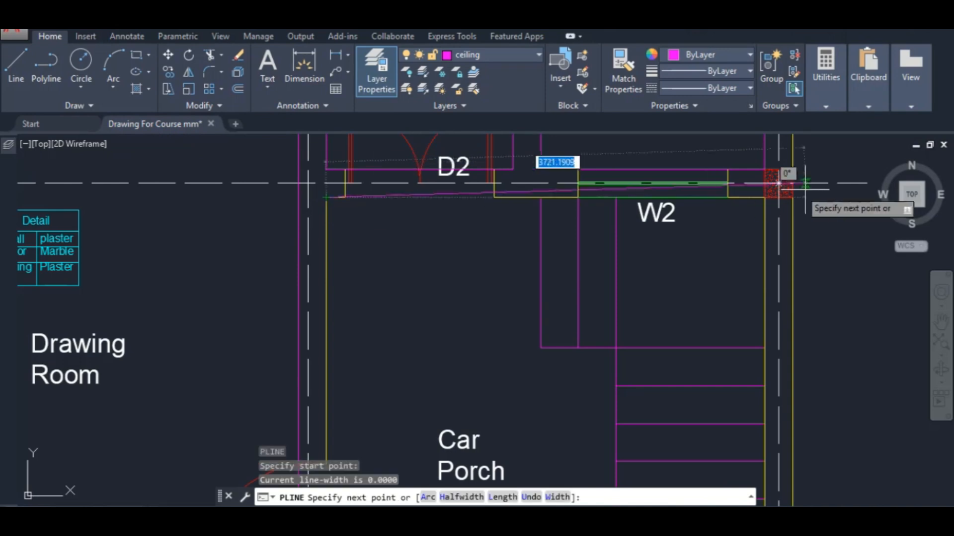
pyautogui.click(779, 184)
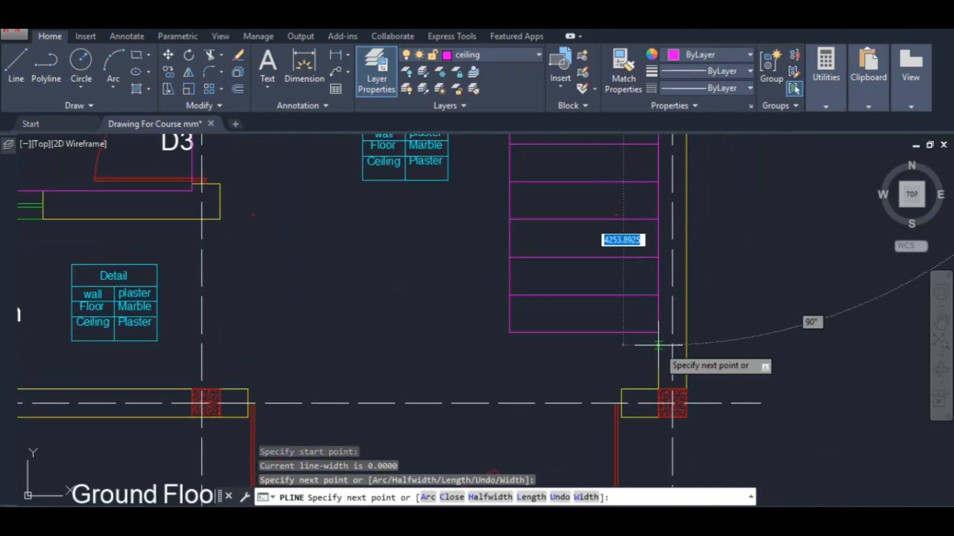
pyautogui.scroll(4, 655, 348)
pyautogui.click(649, 341)
# Continue the polyline west along grid 5, around the Open Area and up to its starting corner, end it and select it.
pyautogui.scroll(-4, 486, 410)
pyautogui.scroll(3, 304, 389)
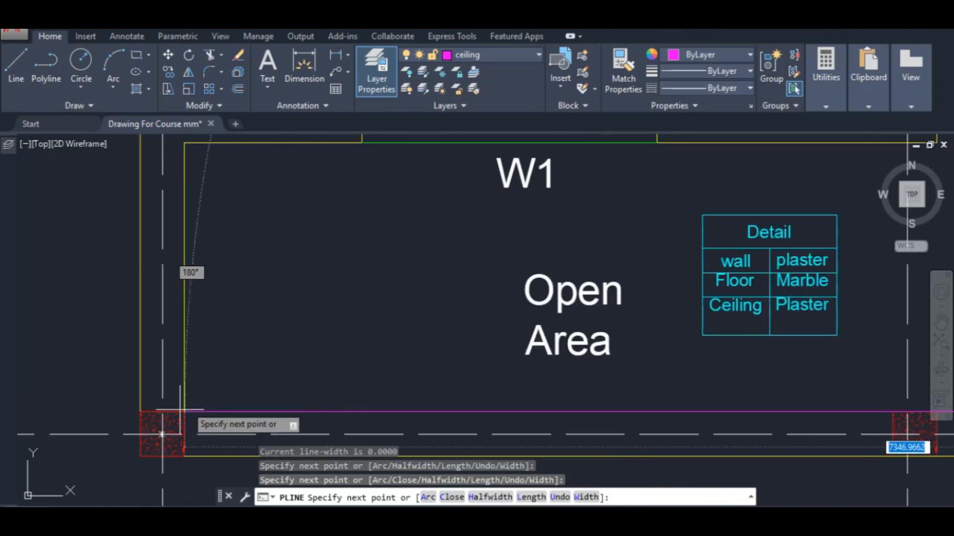
pyautogui.click(161, 434)
pyautogui.click(208, 266)
pyautogui.scroll(-4, 456, 379)
pyautogui.scroll(4, 760, 354)
pyautogui.click(489, 302)
pyautogui.scroll(-4, 497, 298)
pyautogui.scroll(4, 506, 348)
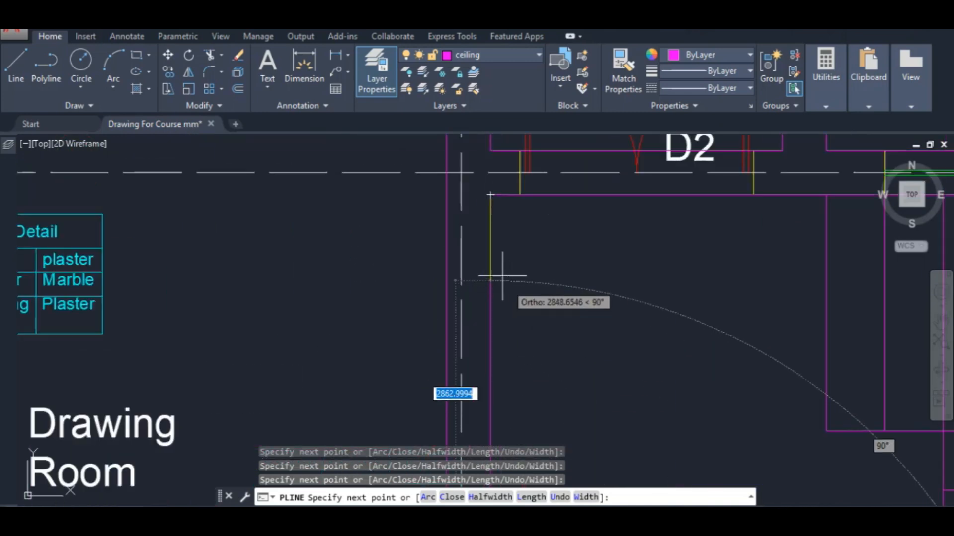
pyautogui.press('Escape')
pyautogui.click(559, 192)
pyautogui.press('Escape')
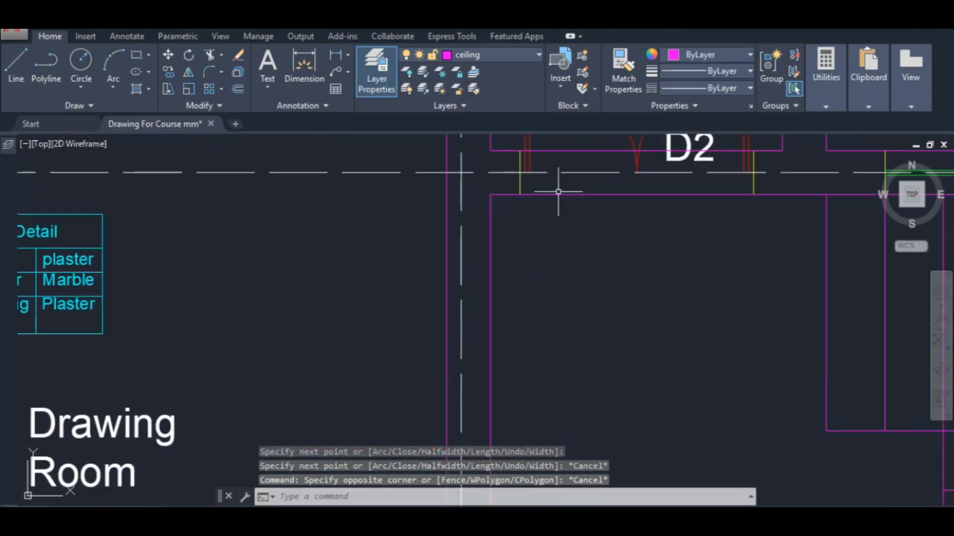
pyautogui.scroll(-4, 572, 336)
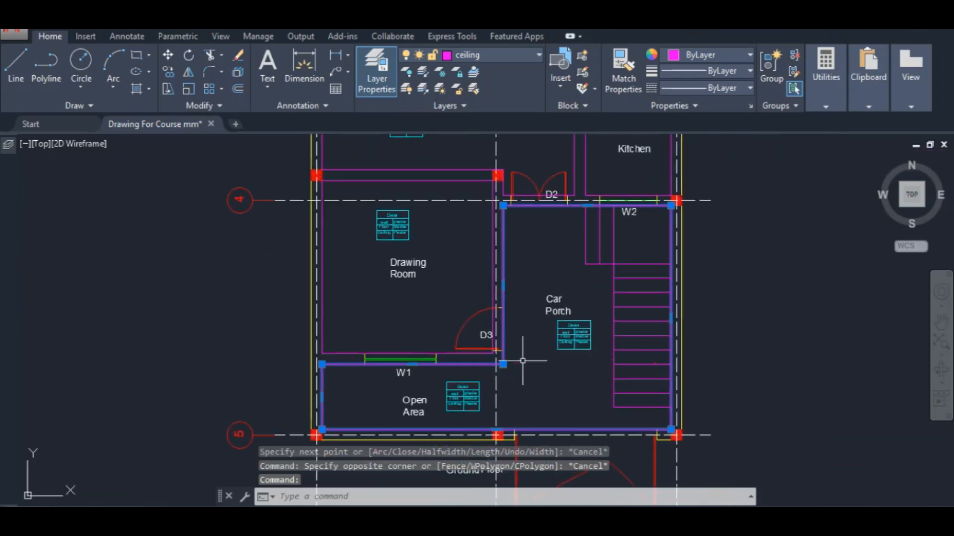
# List the selected polyline's properties to read its length, and enter 24 as the Carporch length in Excel.
pyautogui.write('LI')
pyautogui.press('Return')
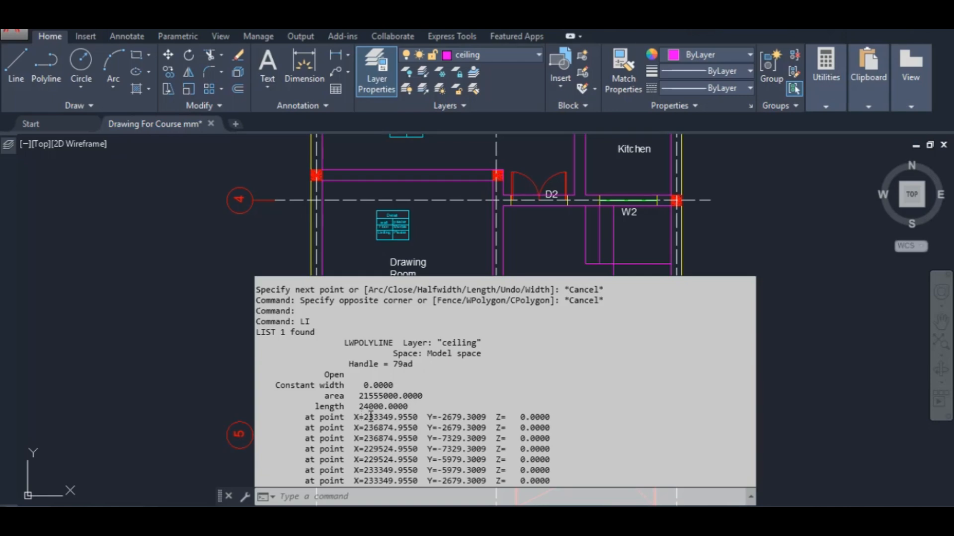
pyautogui.hotkey('alt', 'Tab')
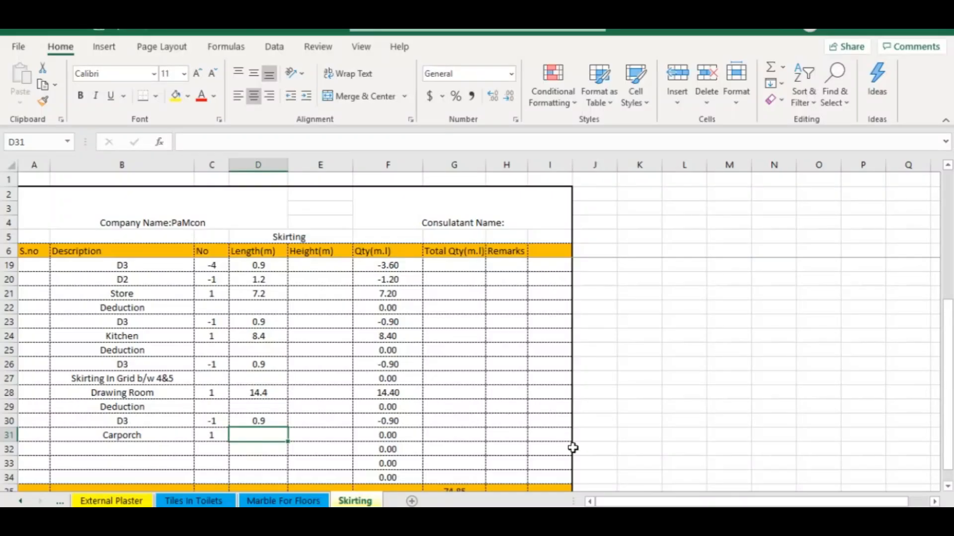
pyautogui.write('24')
pyautogui.press('Tab')
pyautogui.press('Down')
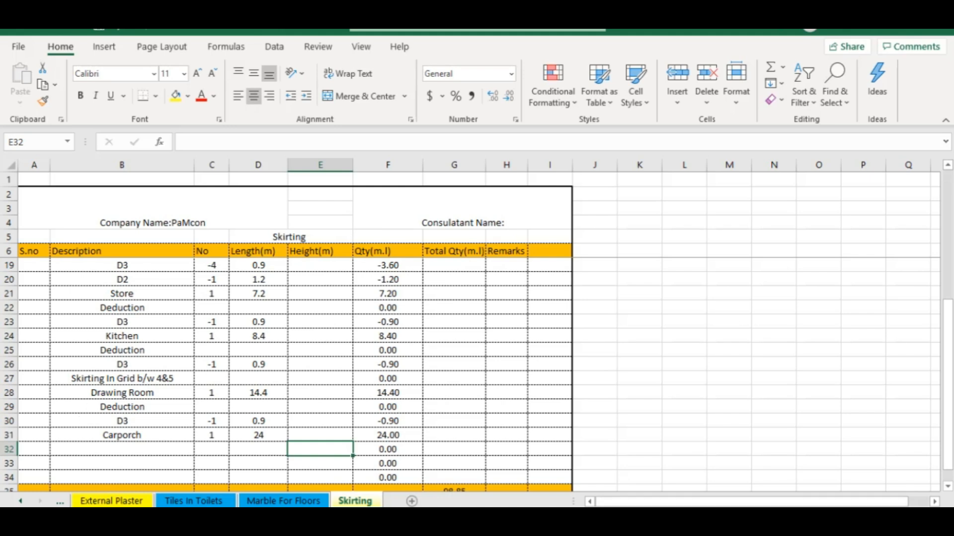
# Examine the AutoCAD plan around the Car Porch and Open Area for door openings to deduct from the skirting.
pyautogui.hotkey('alt', 'Tab')
pyautogui.scroll(-2, 520, 395)
pyautogui.scroll(3, 520, 395)
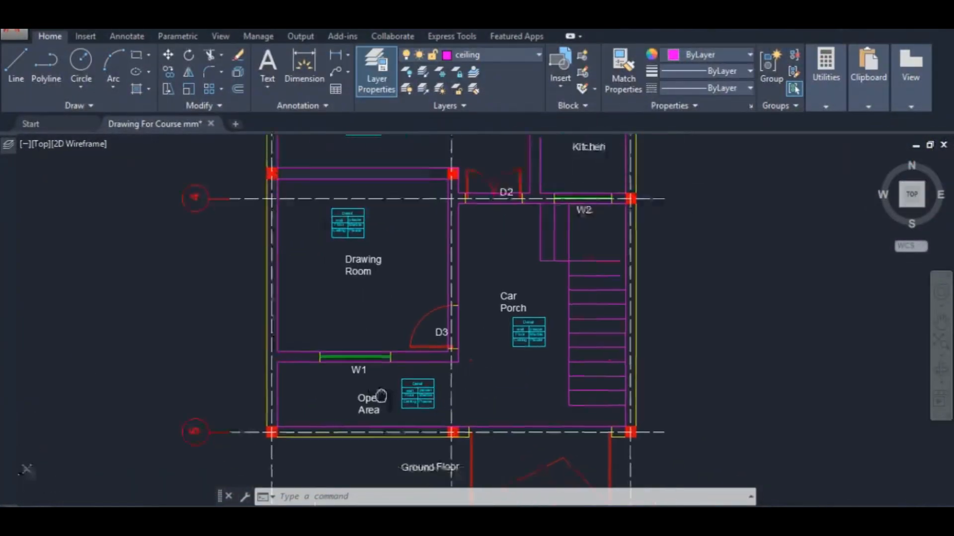
pyautogui.scroll(2, 422, 340)
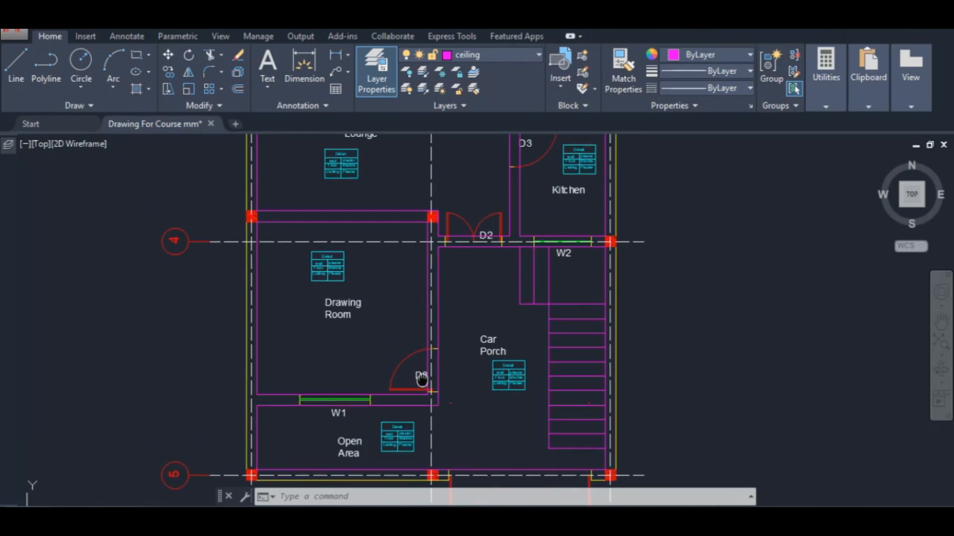
pyautogui.scroll(2, 422, 397)
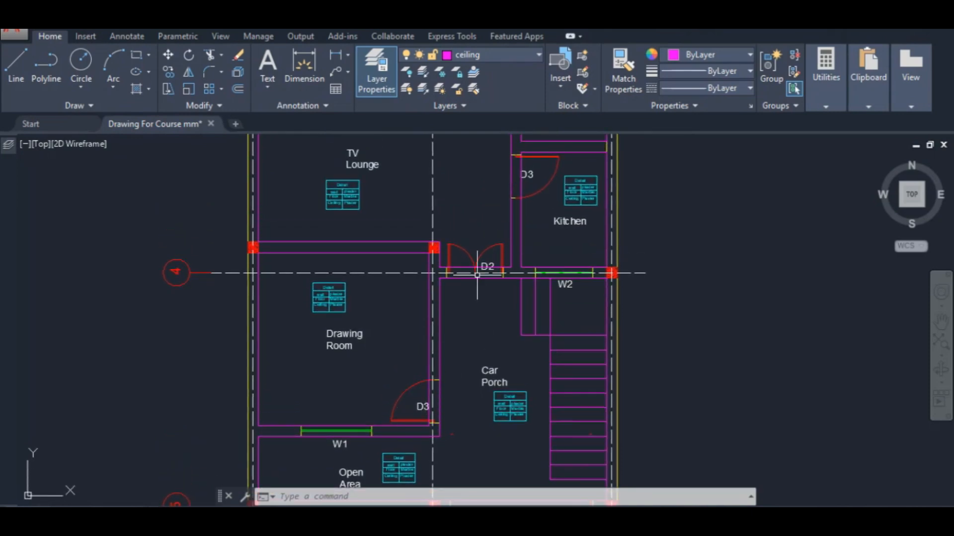
pyautogui.moveTo(516, 395); pyautogui.dragTo(501, 251)
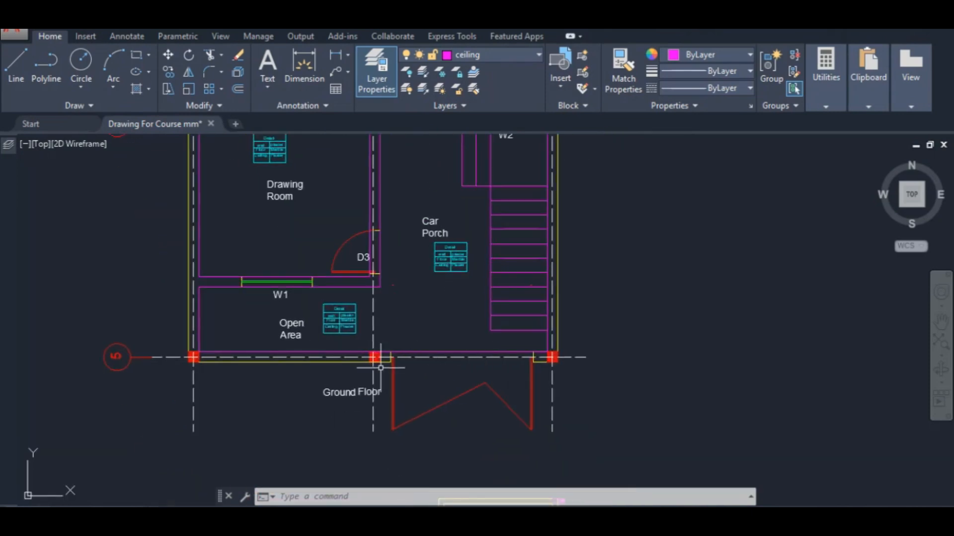
pyautogui.scroll(2, 485, 353)
pyautogui.scroll(-2, 528, 395)
pyautogui.scroll(-2, 528, 395)
pyautogui.scroll(2, 520, 366)
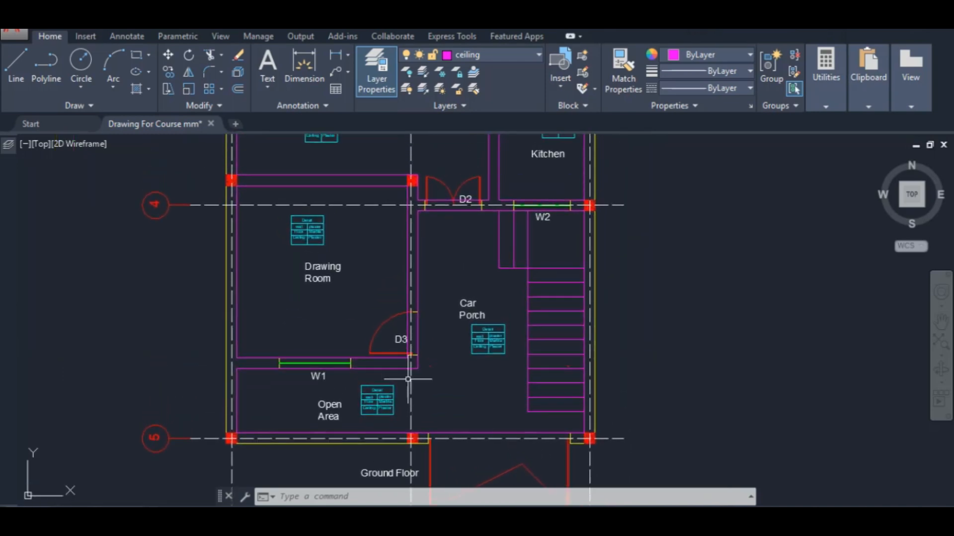
# Copy the Drawing Room's Deduction and D3 rows beneath the Carporch row in Excel, then check the Car Porch openings in AutoCAD.
pyautogui.hotkey('alt', 'Tab')
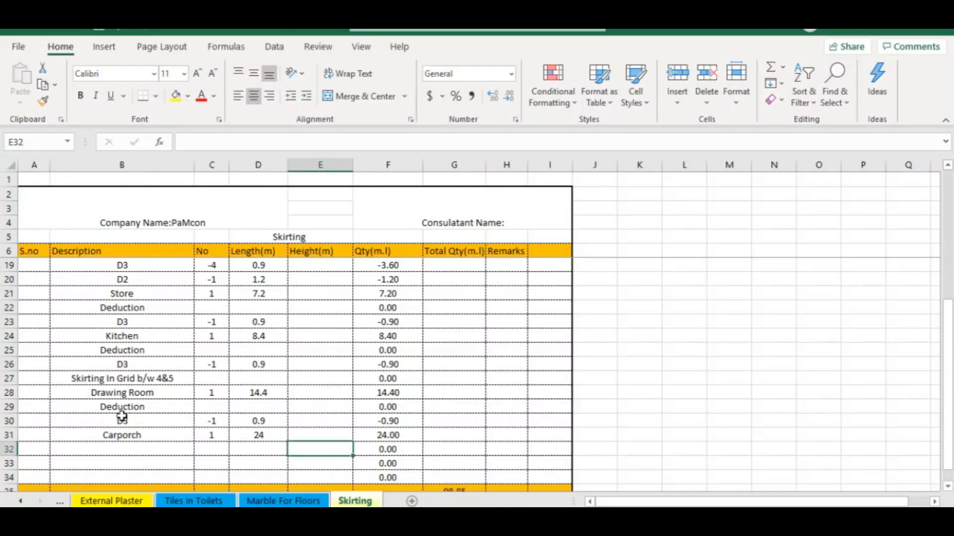
pyautogui.moveTo(98, 408); pyautogui.dragTo(379, 418)
pyautogui.rightClick(380, 420)
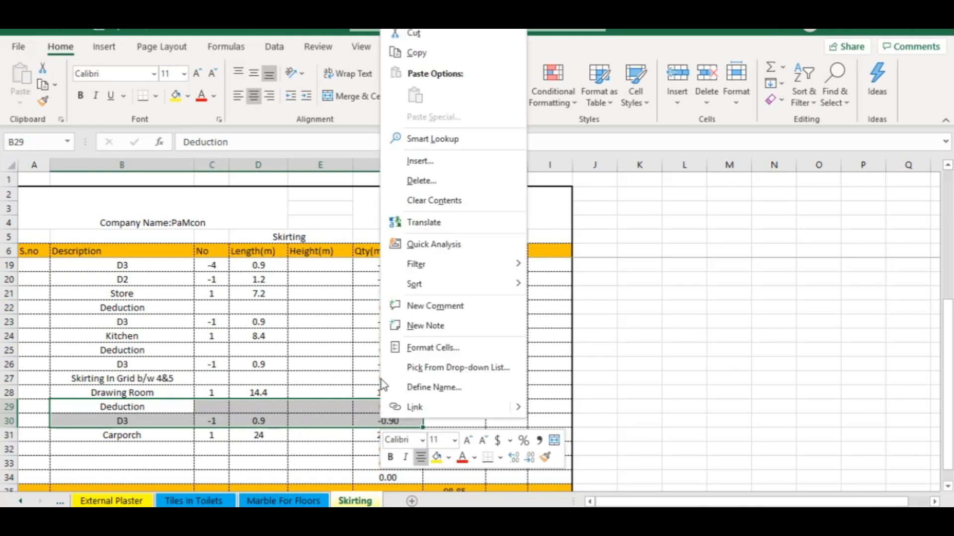
pyautogui.click(416, 52)
pyautogui.click(131, 450)
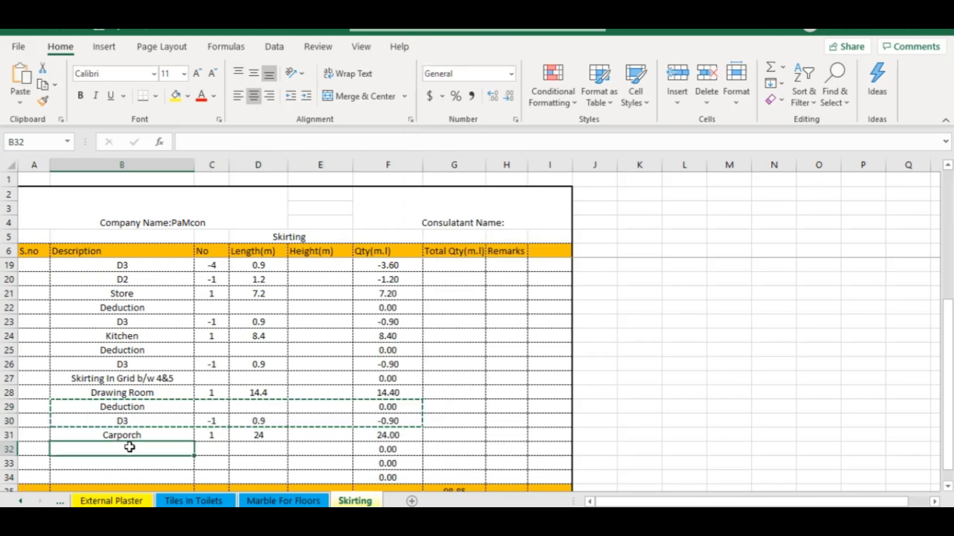
pyautogui.hotkey('ctrl', 'v')
pyautogui.scroll(-1, 149, 447)
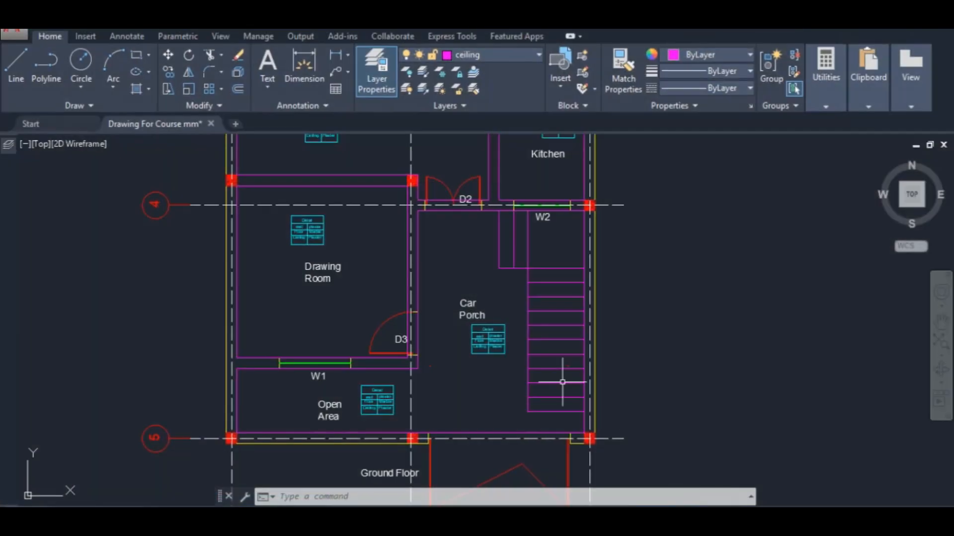
pyautogui.moveTo(418, 404); pyautogui.dragTo(417, 420)
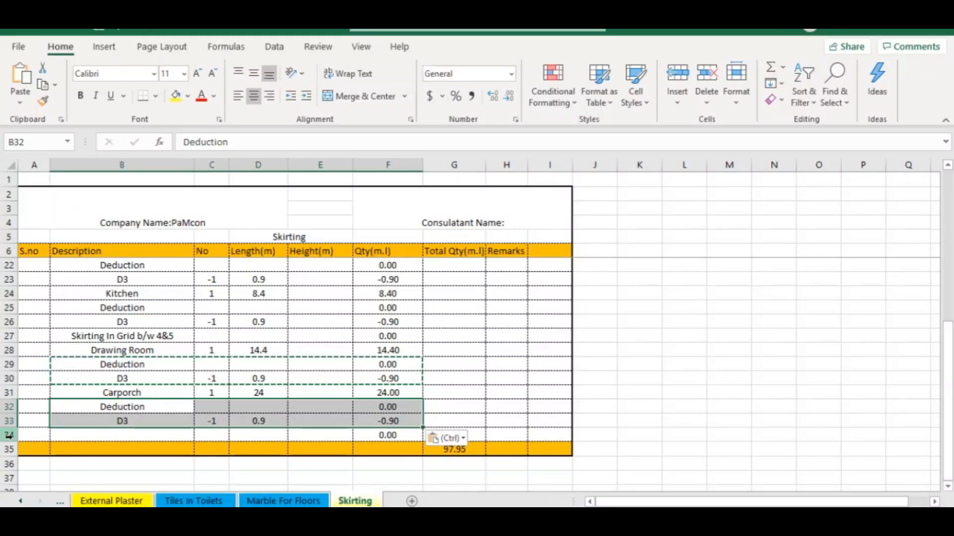
# Insert four blank rows beneath the Carporch's D3 deduction row, above the total row.
pyautogui.rightClick(15, 436)
pyautogui.click(56, 305)
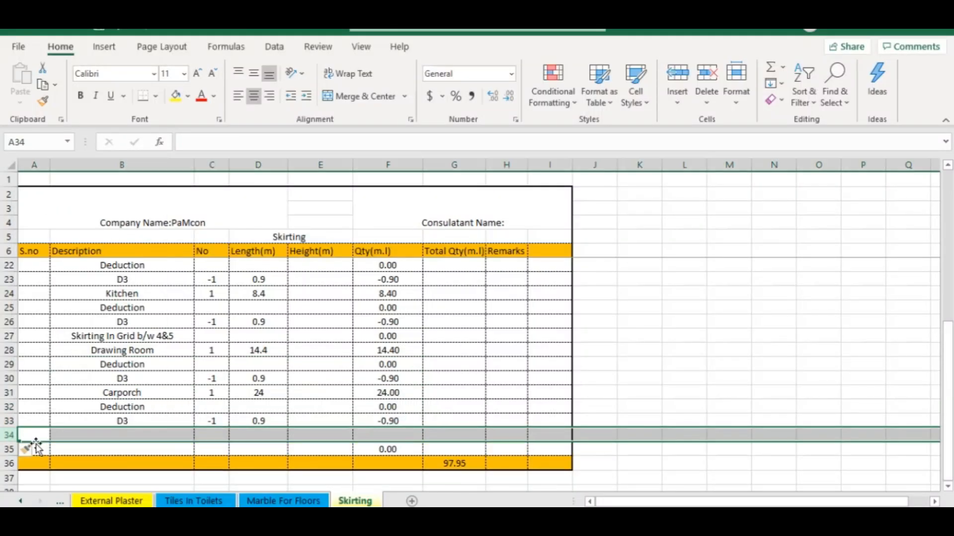
pyautogui.rightClick(10, 435)
pyautogui.click(35, 303)
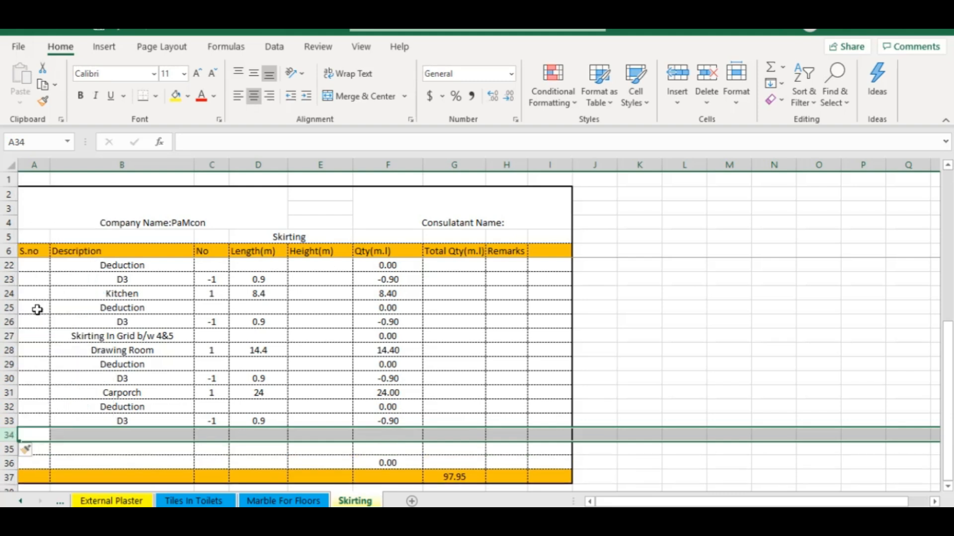
pyautogui.scroll(-2, 64, 408)
pyautogui.hotkey('shift', 'Down')
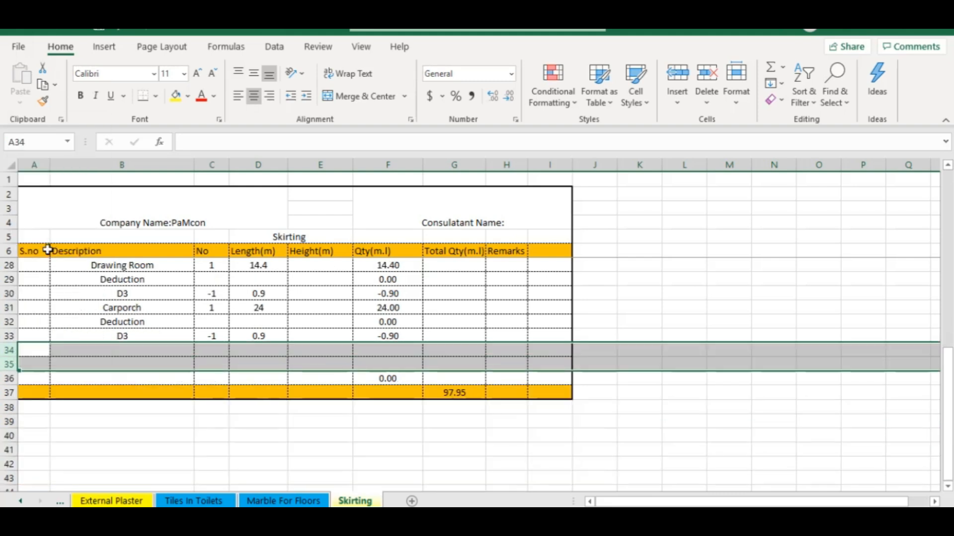
pyautogui.hotkey('ctrl', '+')
# Fill the quantity formula from the Carporch's D3 row down to row 38.
pyautogui.click(372, 336)
pyautogui.moveTo(422, 343); pyautogui.dragTo(424, 396)
pyautogui.click(318, 379)
# Enter D2 with number -1 in the row beneath the Carporch's D3 deduction.
pyautogui.click(129, 351)
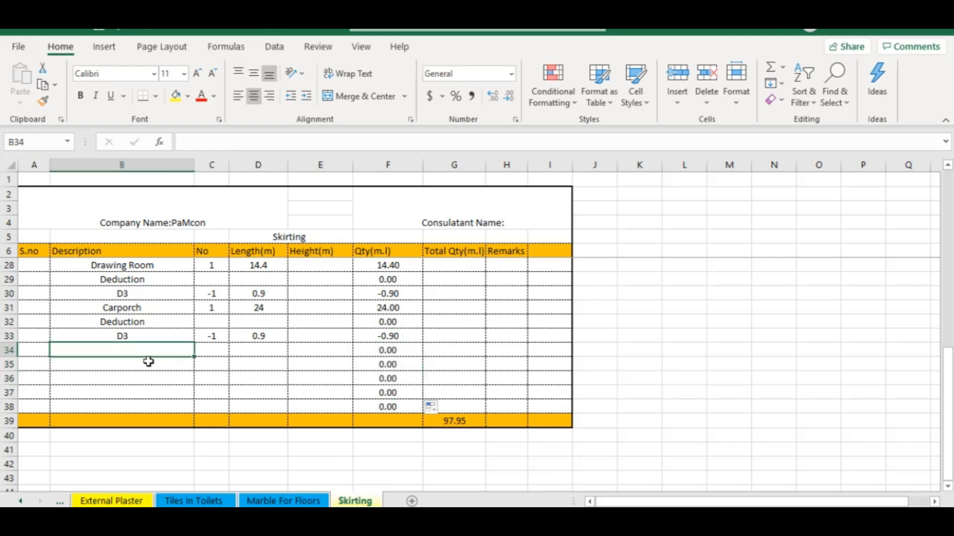
pyautogui.write('D2')
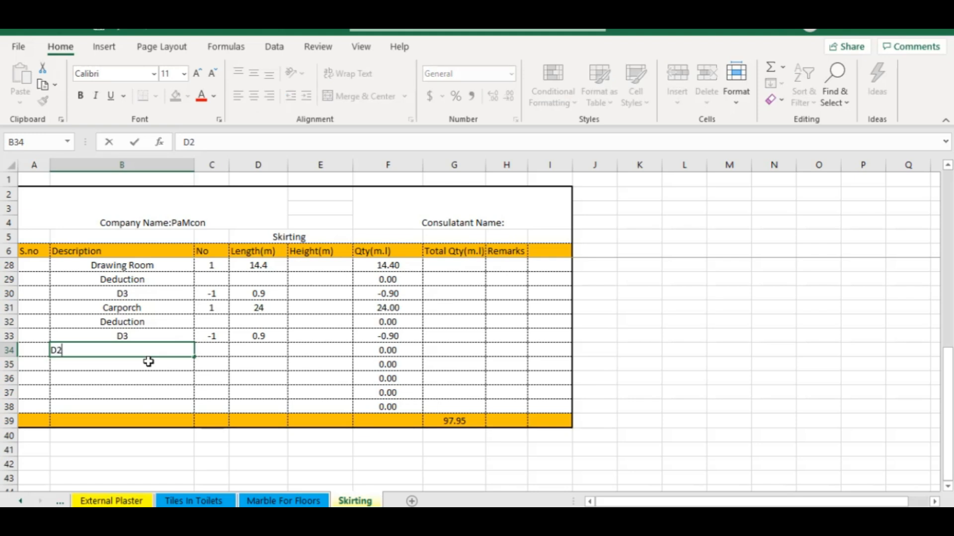
pyautogui.press('Tab')
pyautogui.write('-')
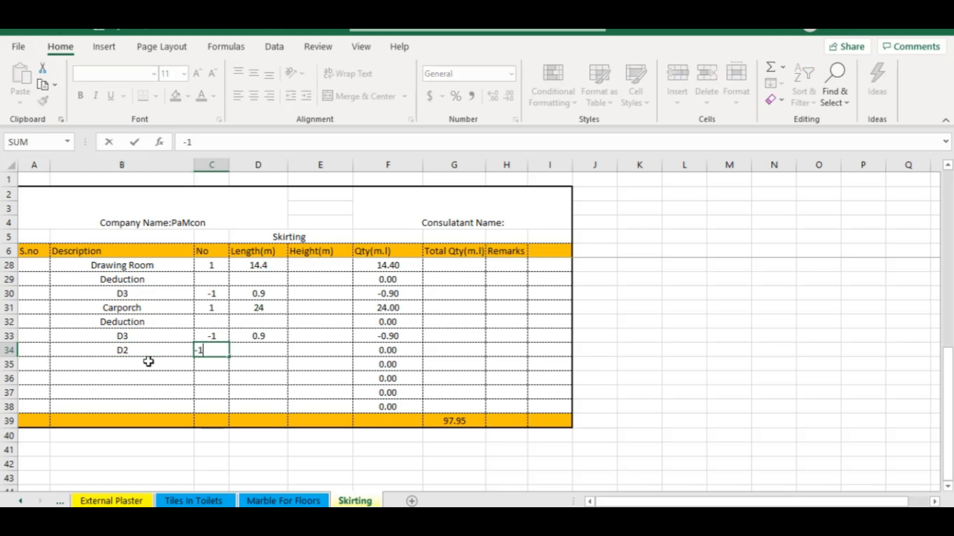
pyautogui.press('Tab')
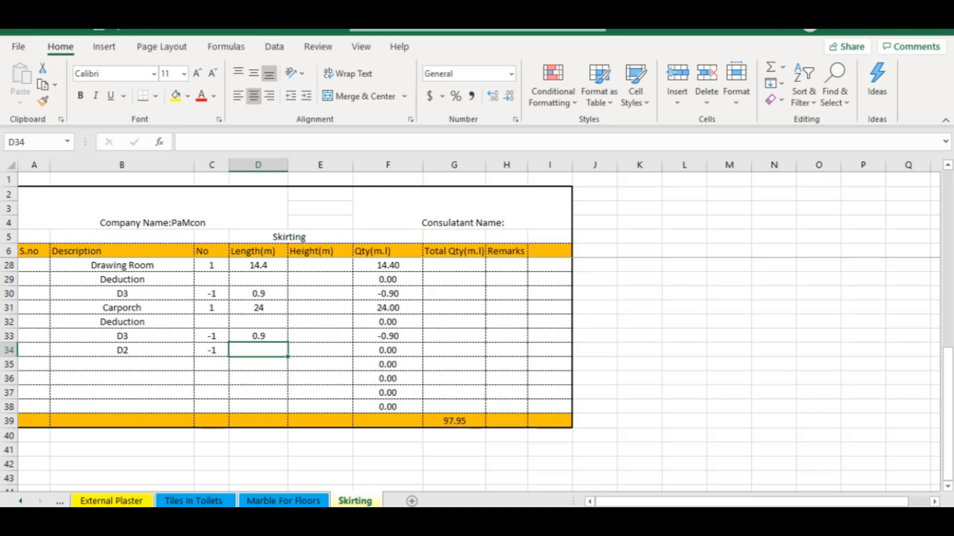
# Copy the existing D2 deduction row above the Store row and paste it over the Carporch's D2 row.
pyautogui.scroll(2, 178, 398)
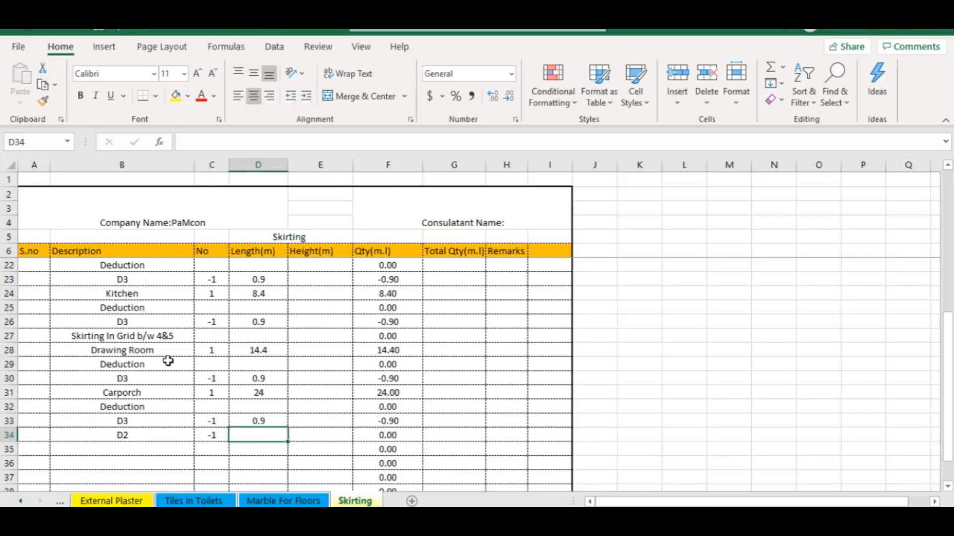
pyautogui.scroll(1, 149, 412)
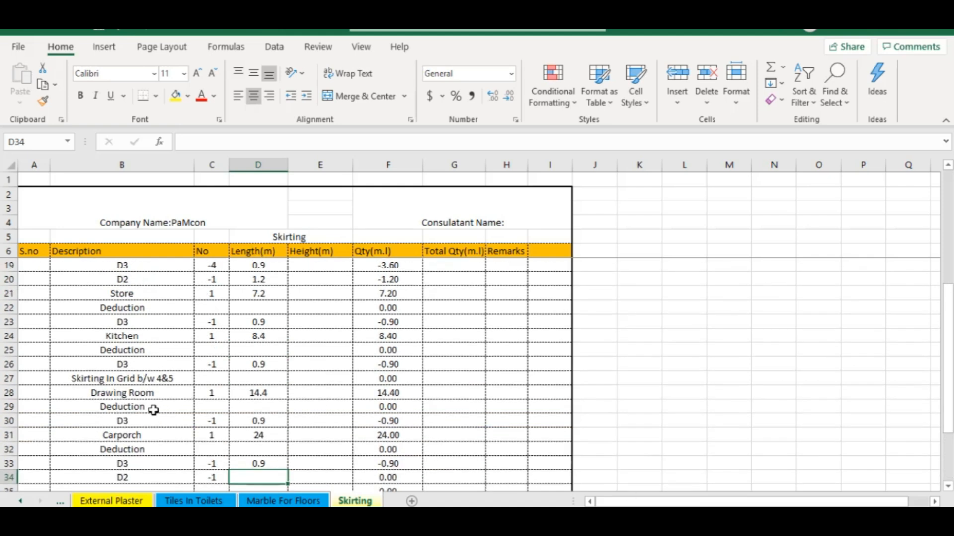
pyautogui.moveTo(90, 287); pyautogui.dragTo(366, 278)
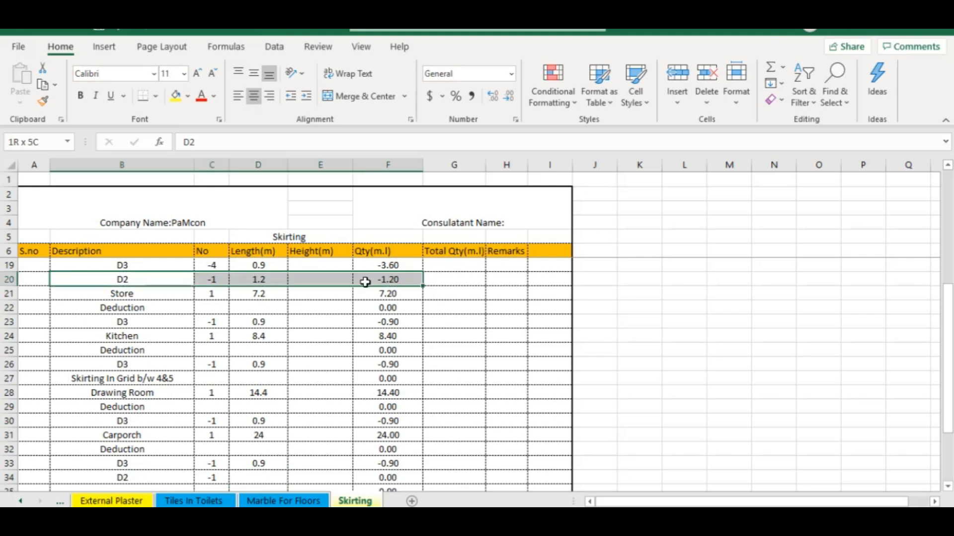
pyautogui.rightClick(366, 278)
pyautogui.click(424, 163)
pyautogui.scroll(-4, 348, 362)
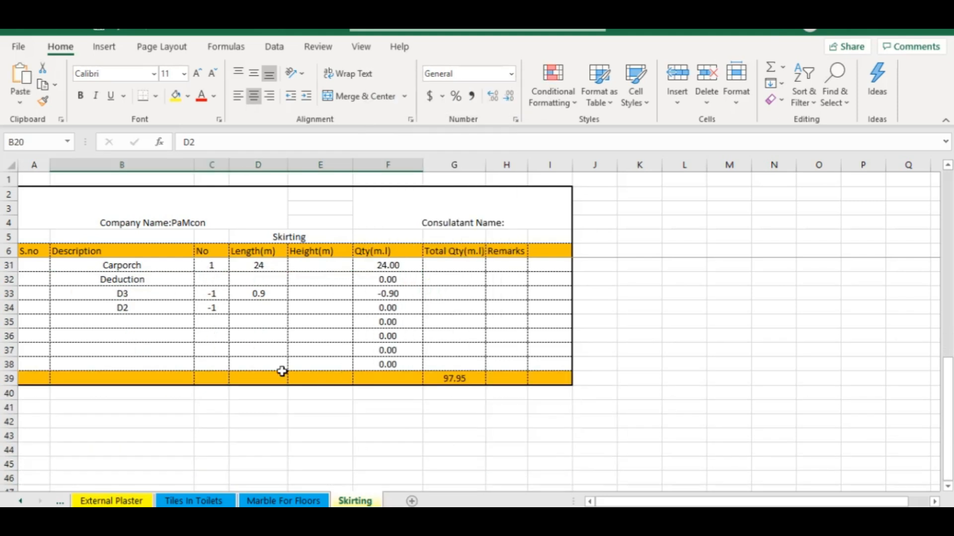
pyautogui.moveTo(88, 311); pyautogui.dragTo(385, 313)
pyautogui.rightClick(386, 313)
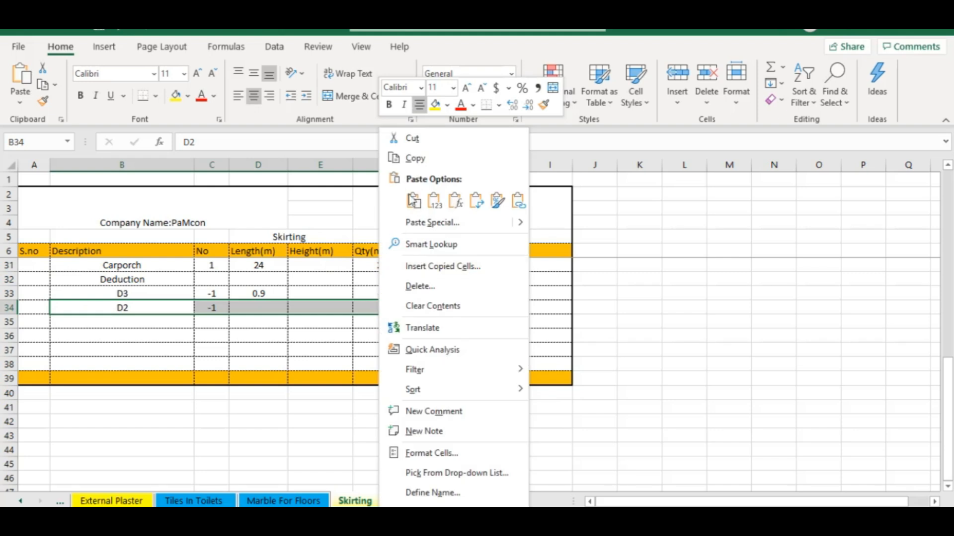
pyautogui.click(405, 199)
pyautogui.click(318, 333)
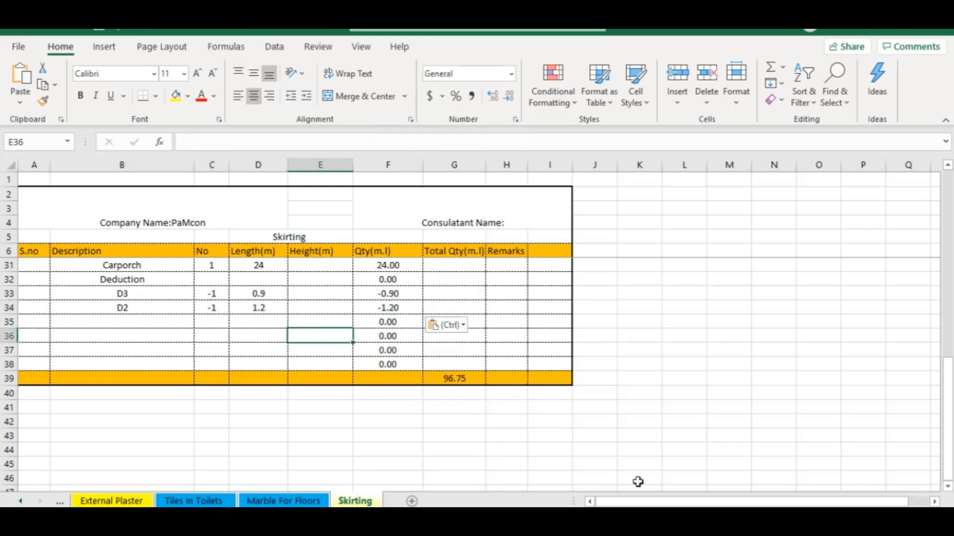
# Check the Car Porch gate opening in the AutoCAD plan and add a D1 deduction with number -1 beneath D2 in Excel.
pyautogui.hotkey('alt', 'Tab')
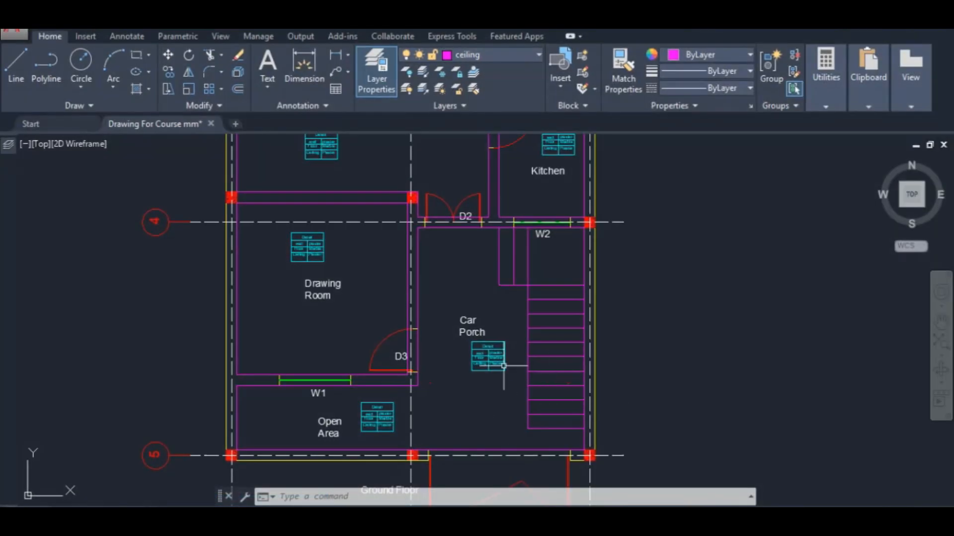
pyautogui.moveTo(512, 409); pyautogui.dragTo(485, 376)
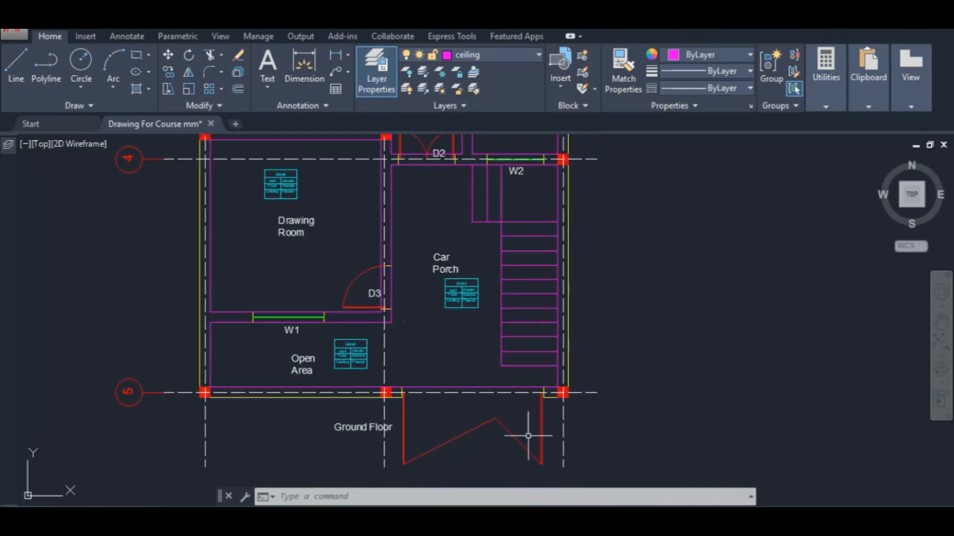
pyautogui.hotkey('alt', 'Tab')
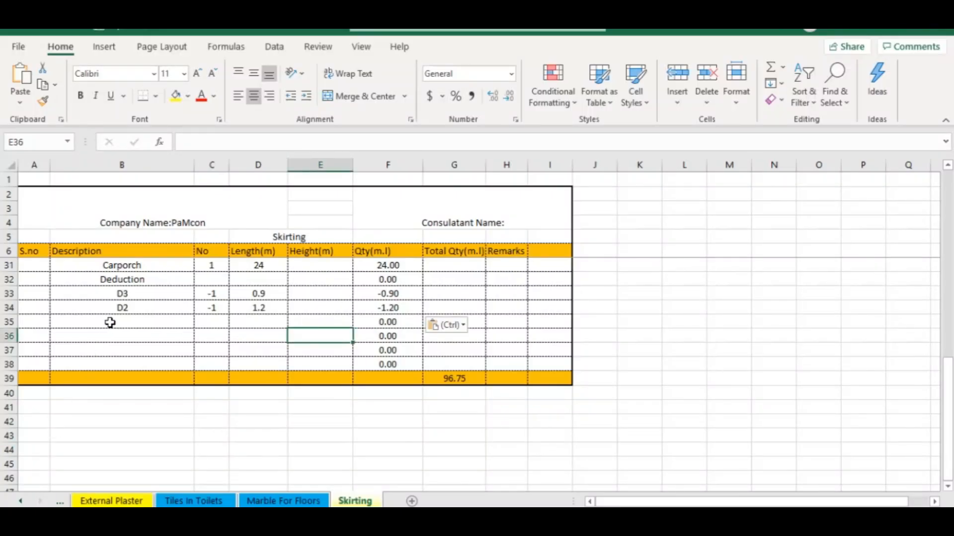
pyautogui.click(110, 323)
pyautogui.write('d')
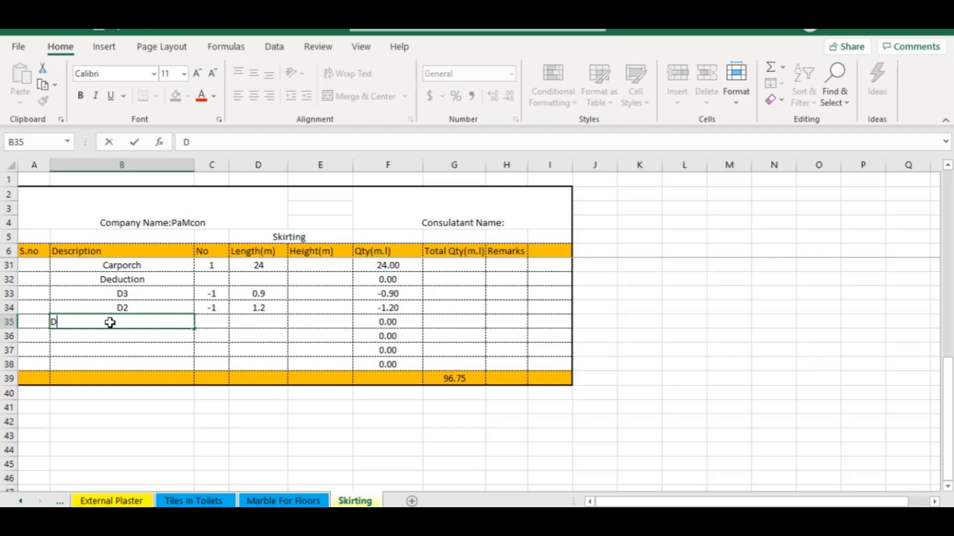
pyautogui.write('1')
pyautogui.press('Tab')
pyautogui.write('-1')
pyautogui.press('Tab')
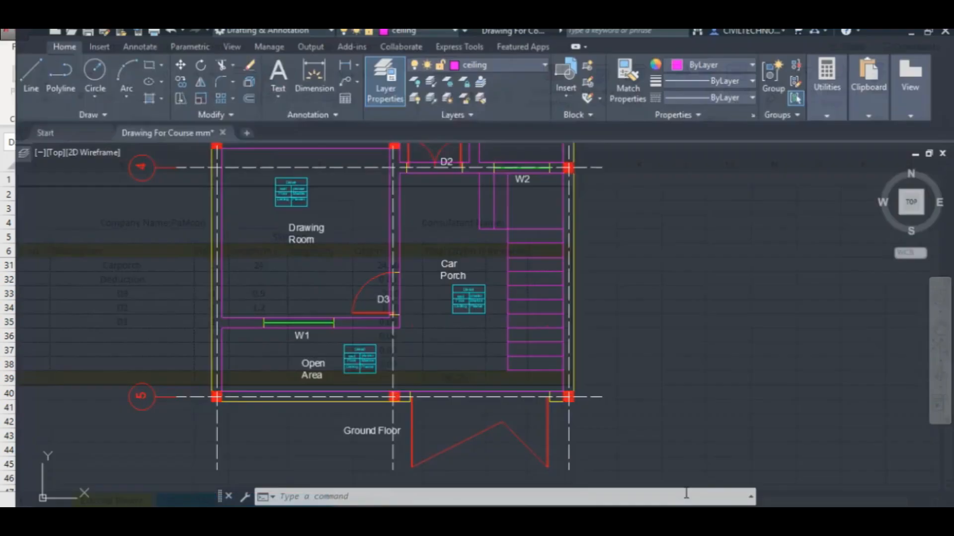
# Measure the Car Porch gate opening on grid 5 in AutoCAD with an aligned dimension, without placing it.
pyautogui.scroll(5, 404, 325)
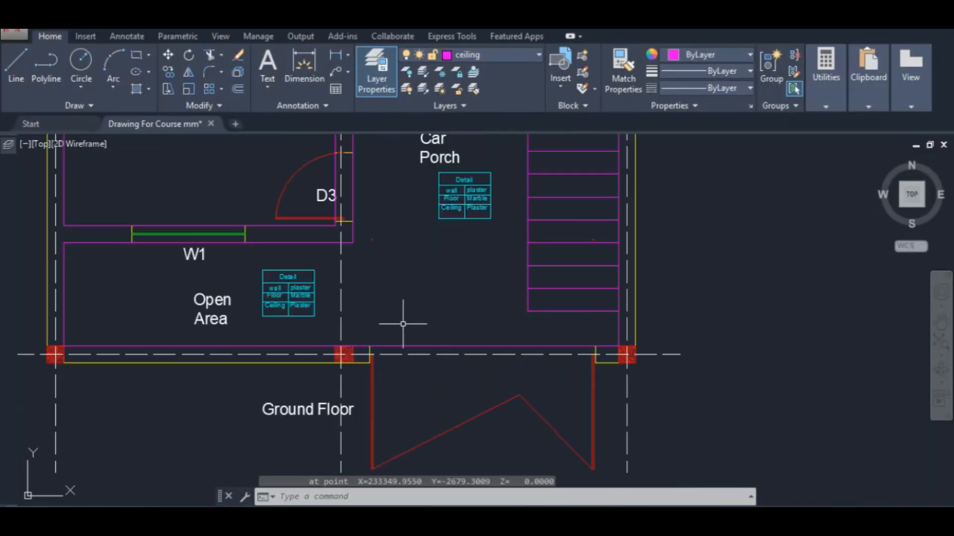
pyautogui.write('DAL')
pyautogui.press('Return')
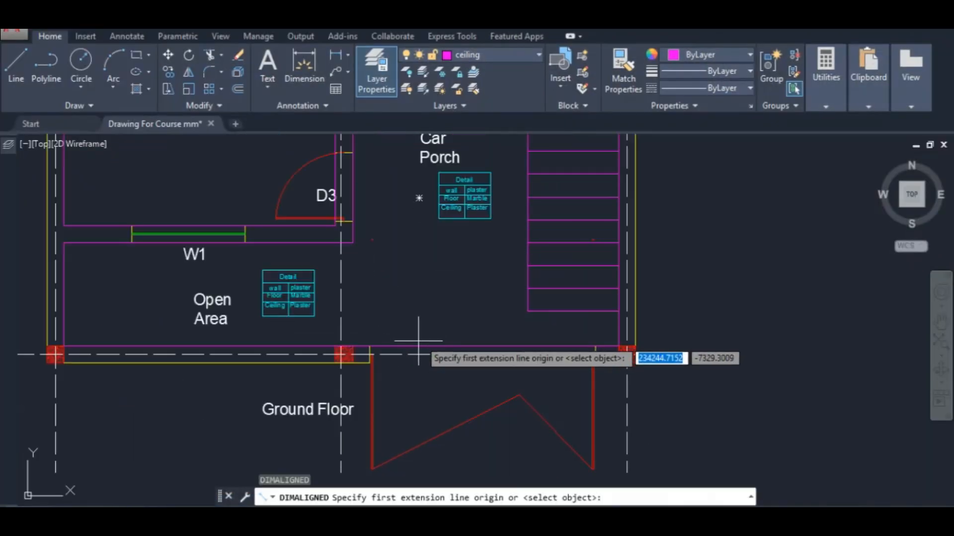
pyautogui.scroll(5, 379, 349)
pyautogui.click(220, 351)
pyautogui.scroll(-4, 412, 371)
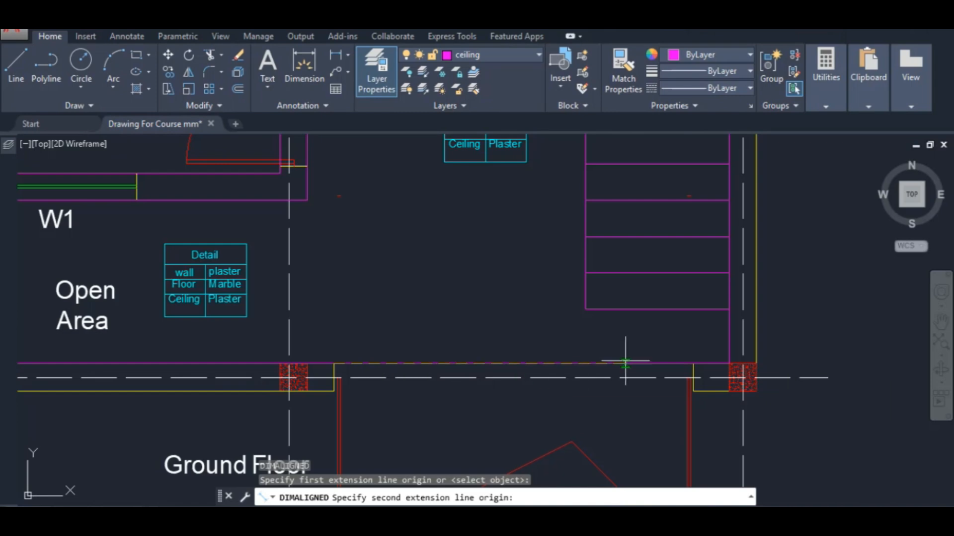
pyautogui.click(693, 364)
pyautogui.scroll(5, 546, 343)
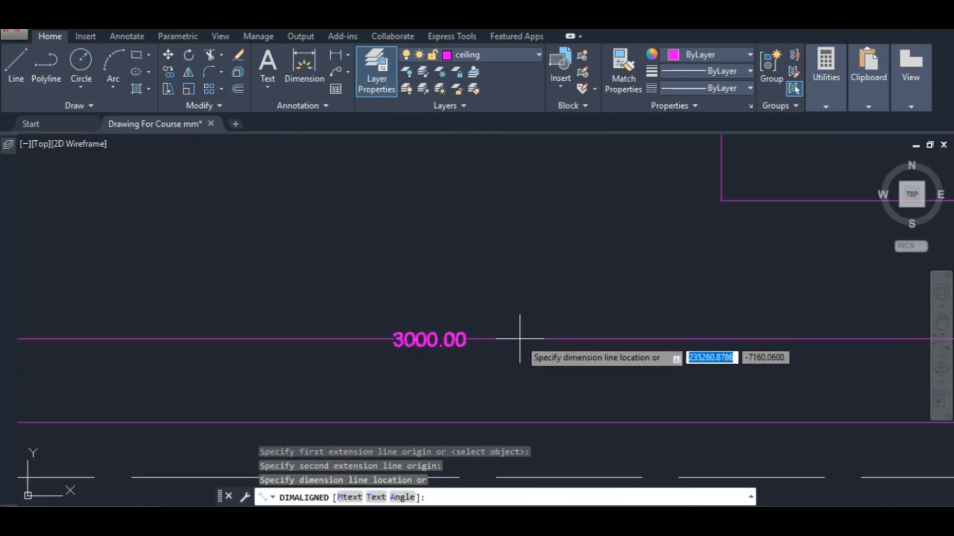
pyautogui.press('Escape')
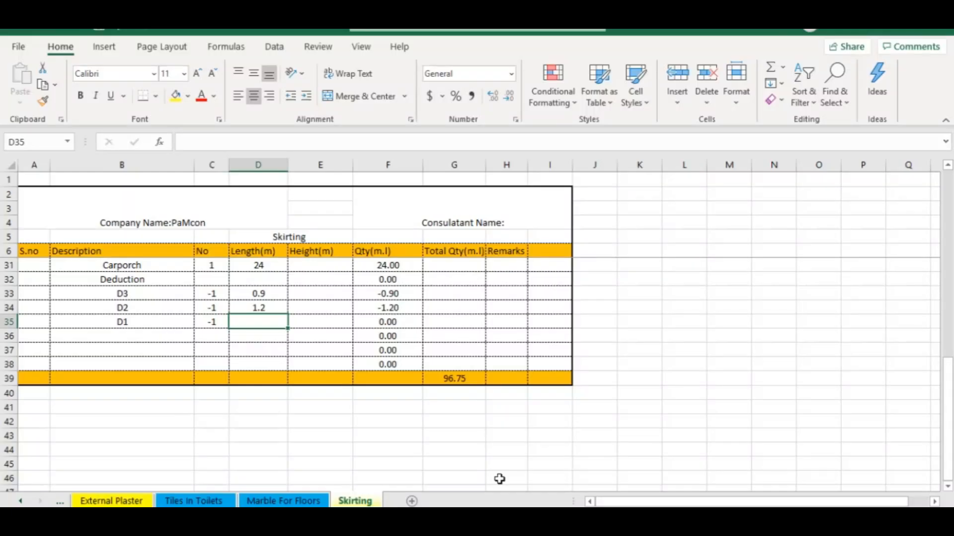
# Enter 3 as the length of the Carporch's D1 deduction in Excel.
pyautogui.write('3')
pyautogui.press('Tab')
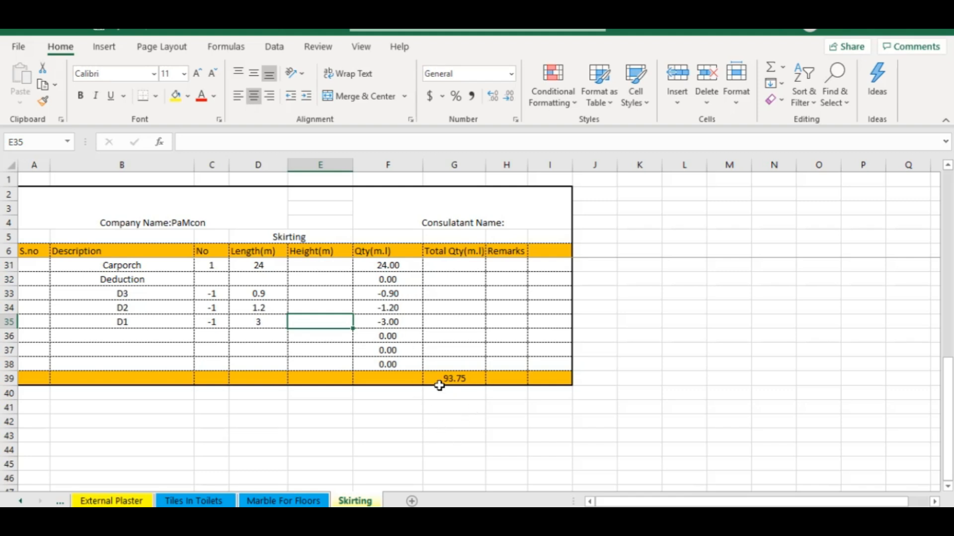
pyautogui.scroll(6, 411, 407)
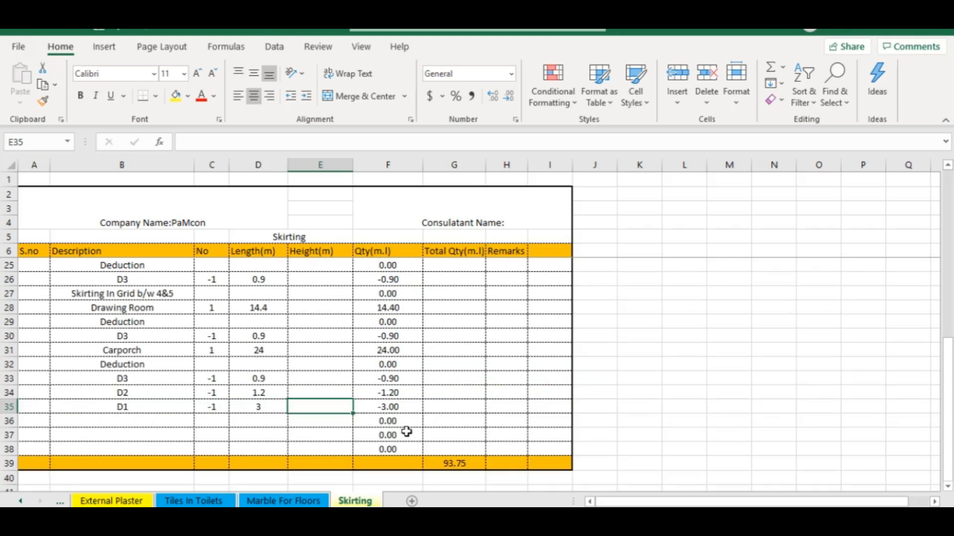